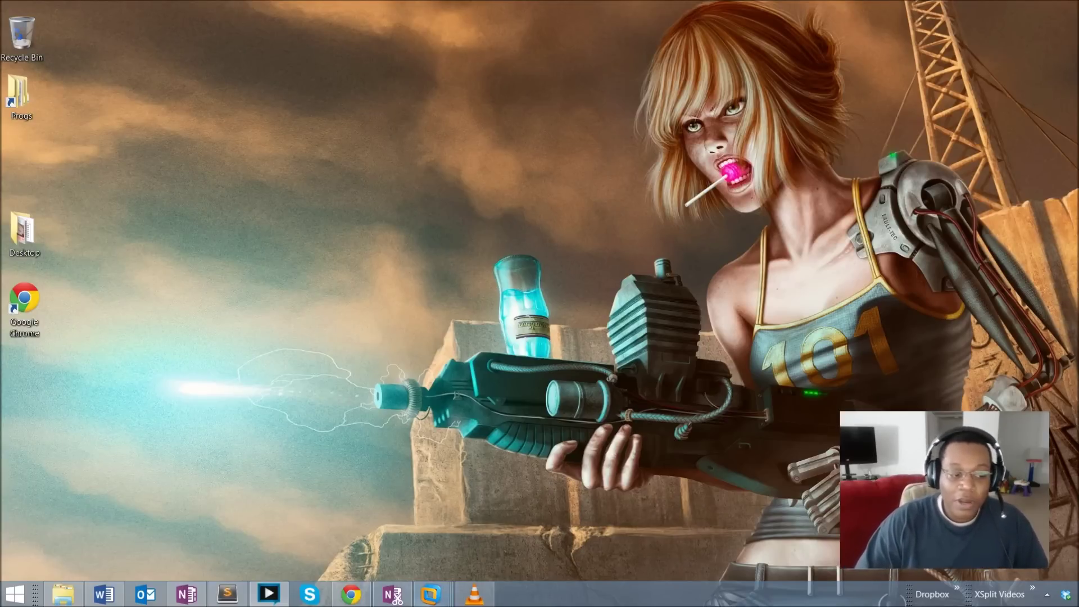
Switch to the VM 7 PC001 machine and close its empty Java folder window
left_click(430, 594)
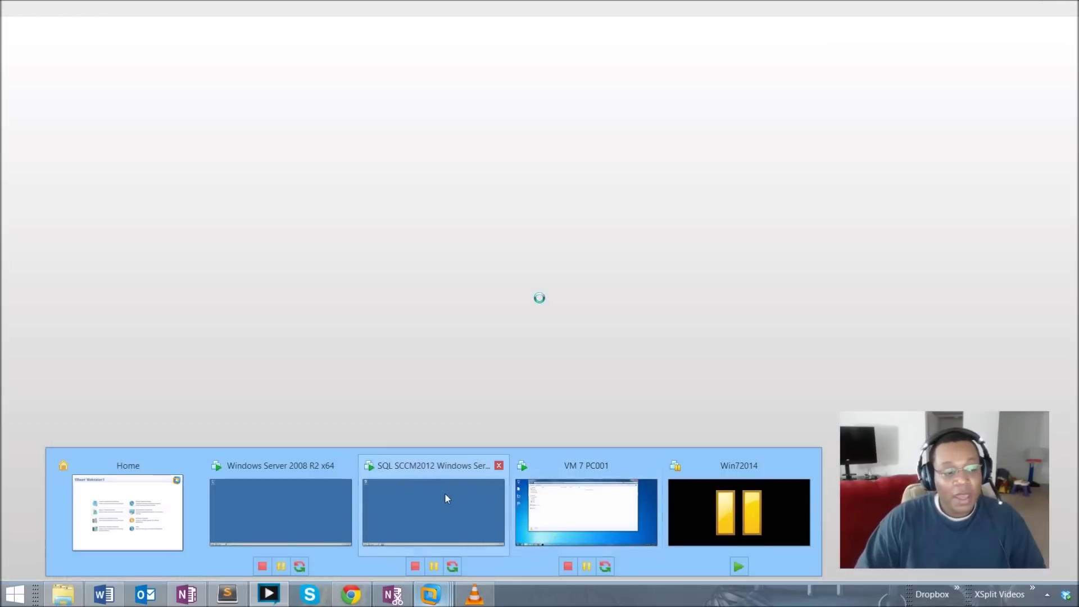
left_click(444, 493)
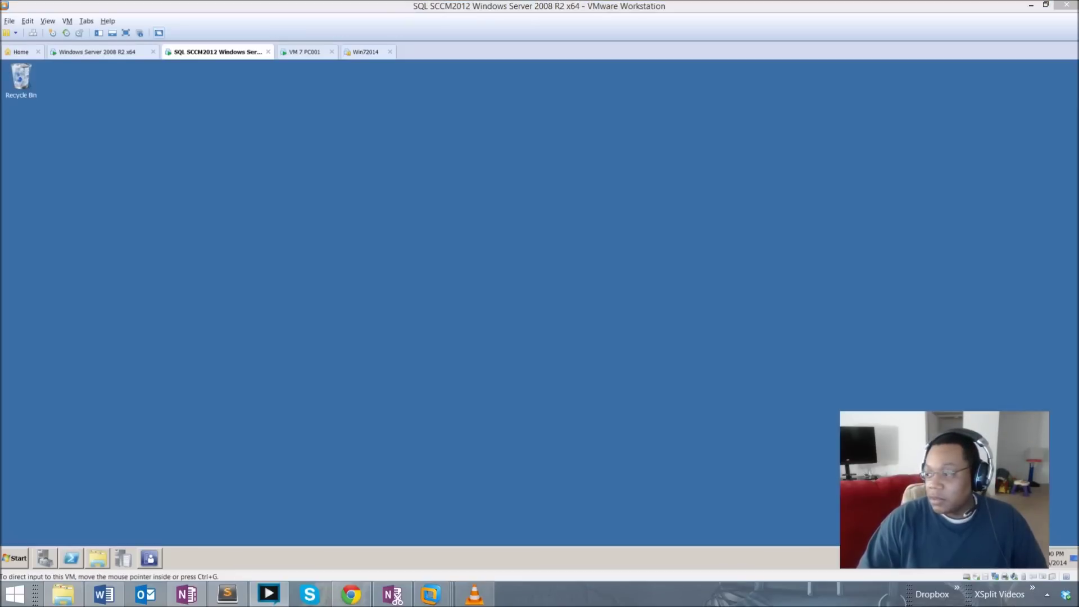
left_click(772, 243)
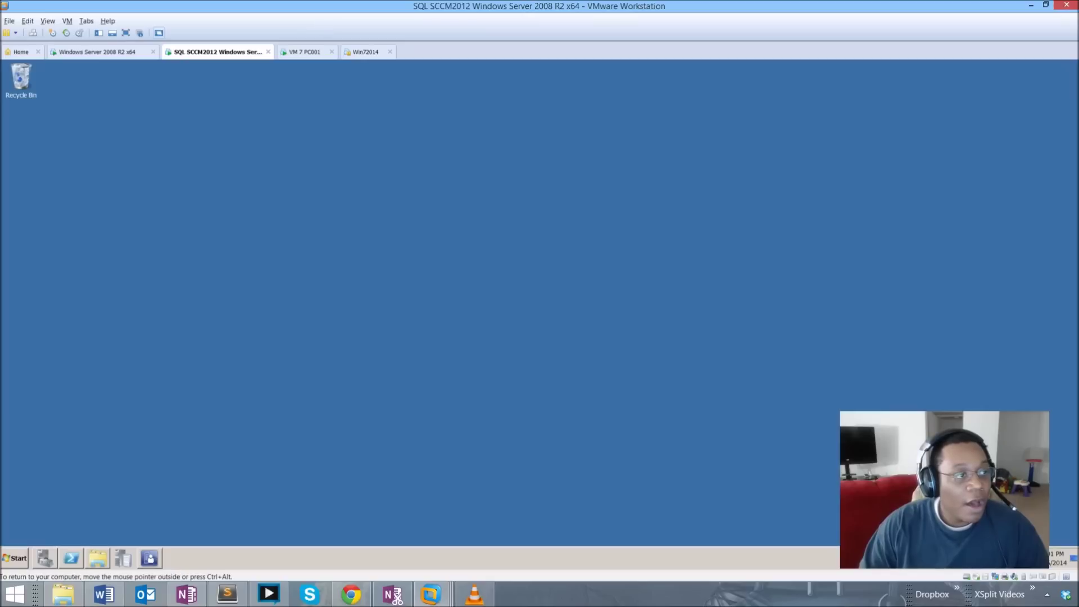
left_click(309, 55)
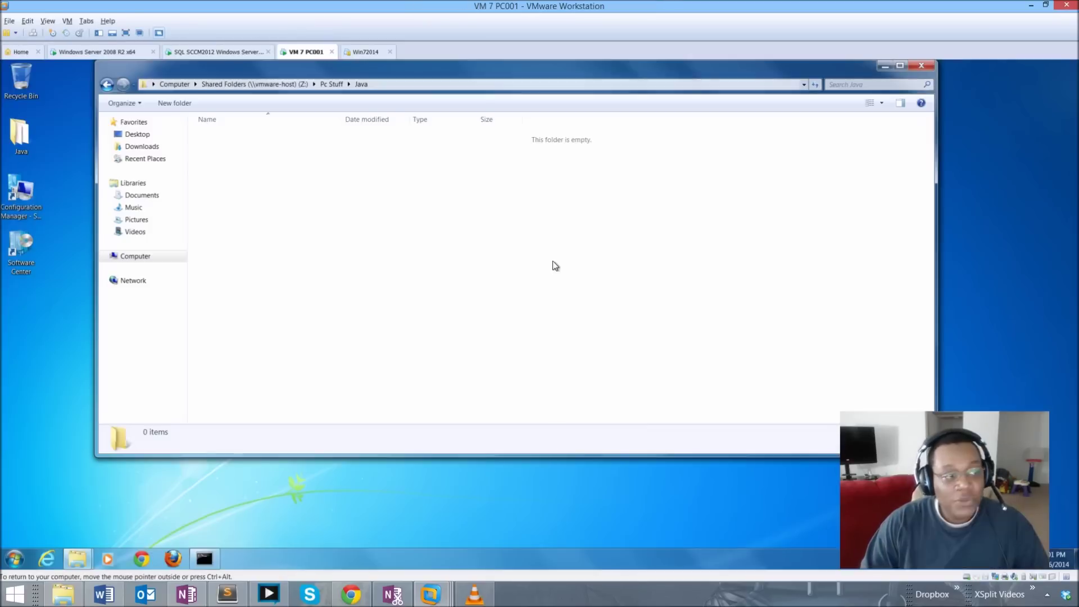
left_click(921, 65)
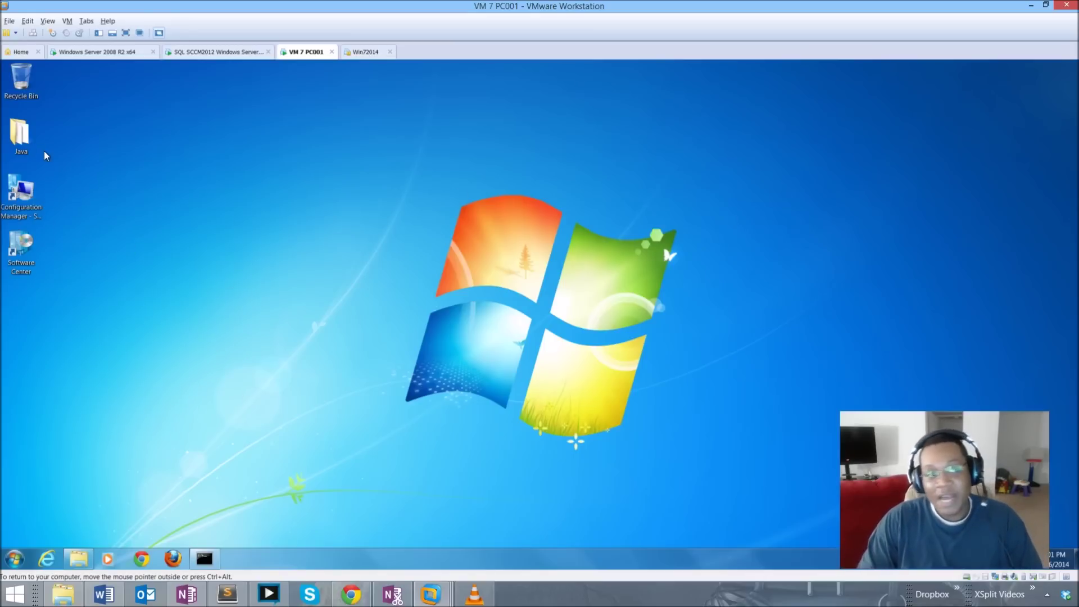
Open the desktop Java folder and run jre-7u25-windows-i586, accepting the security warning
double_click(22, 138)
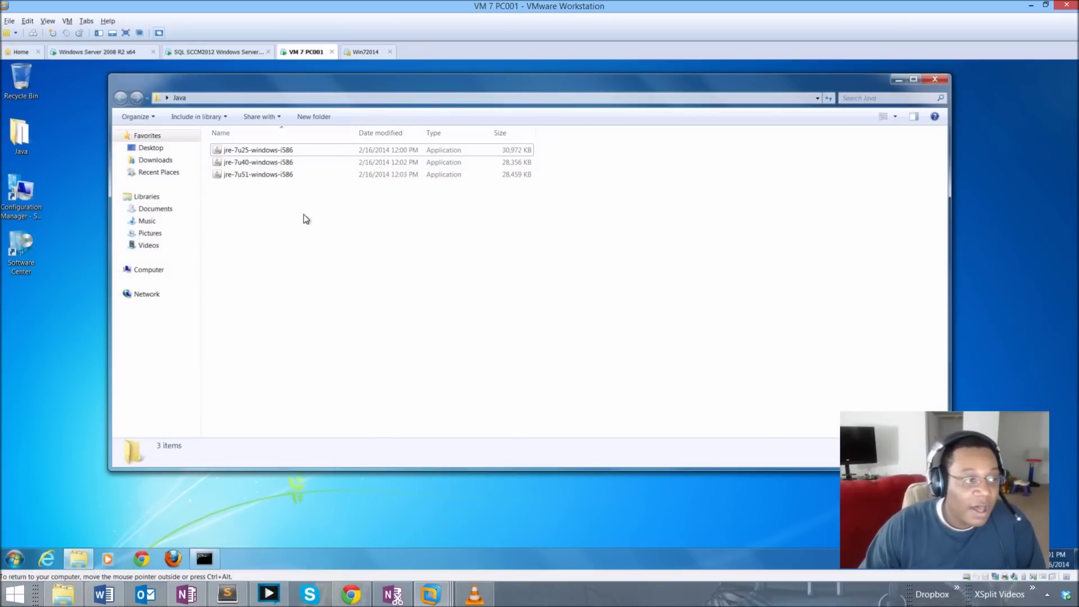
mouse_move(261, 169)
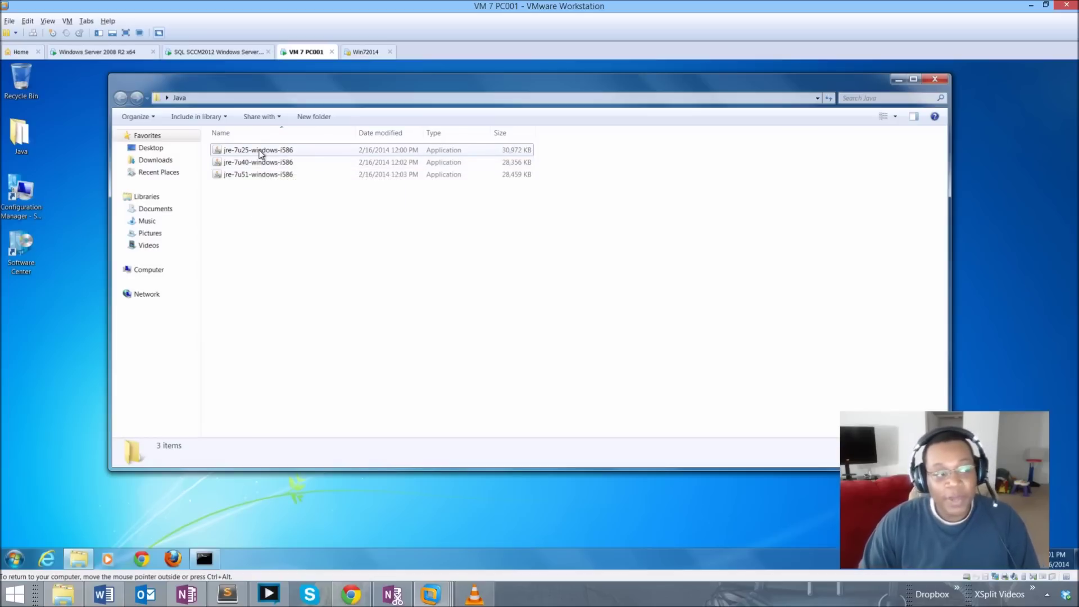
double_click(260, 151)
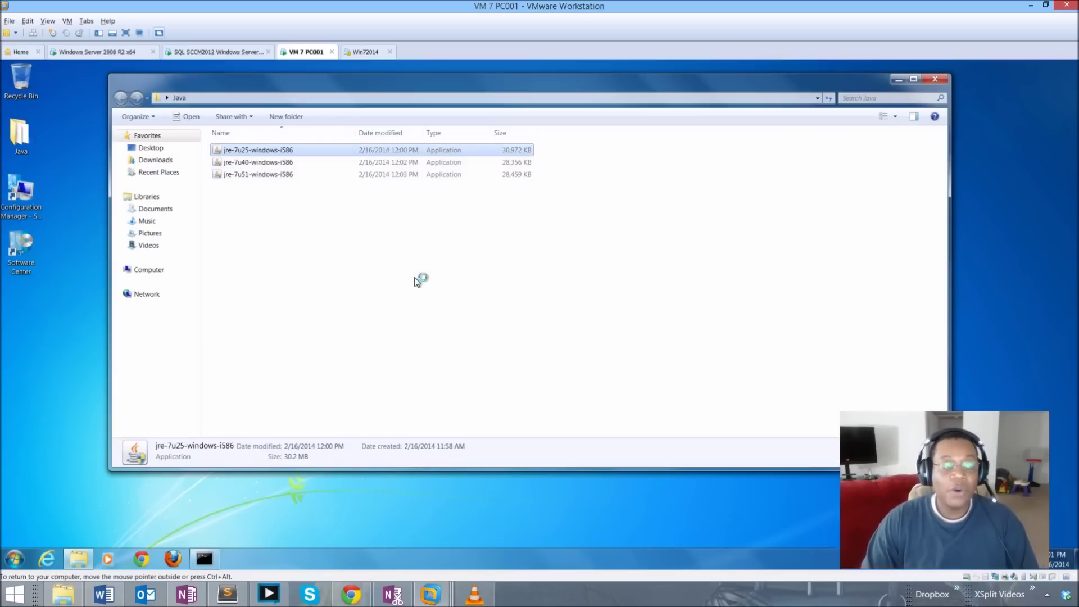
key("alt+r")
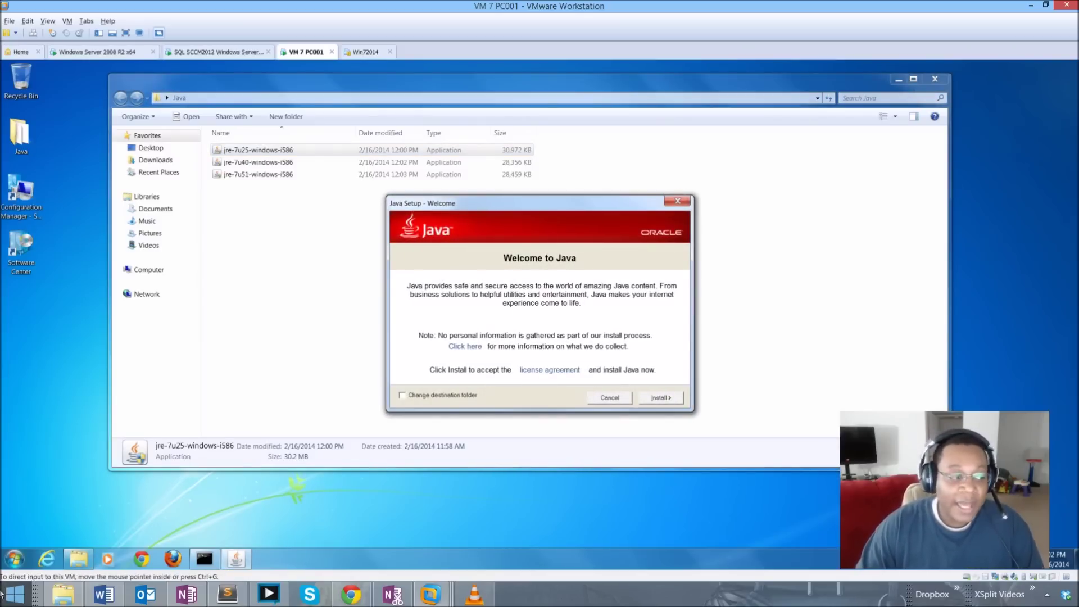
Open the roaming application data folder by searching %appdata from the Start menu
left_click(18, 545)
left_click(49, 531)
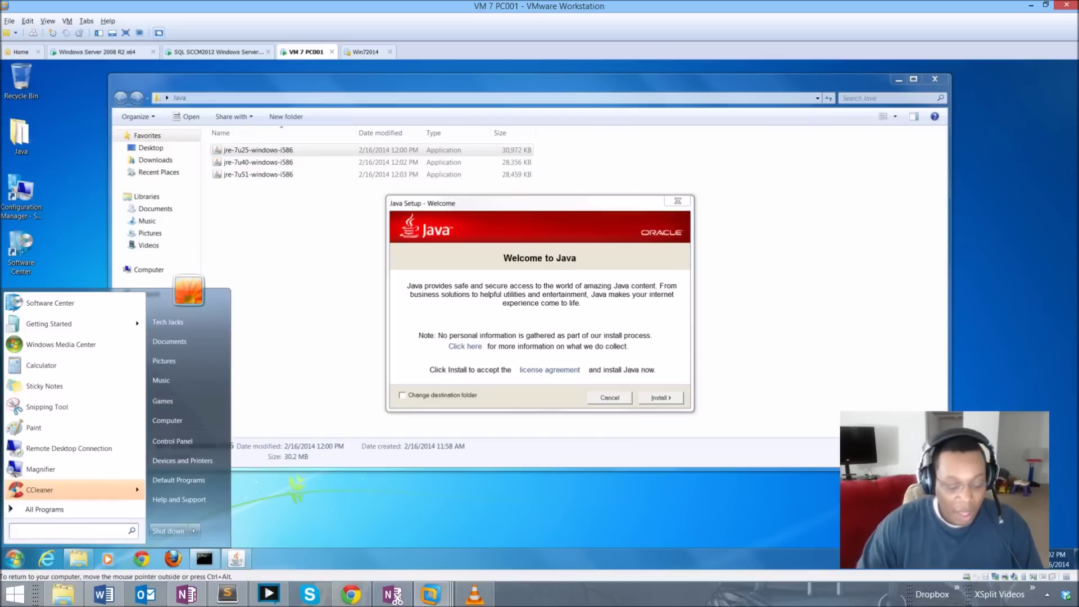
type("%")
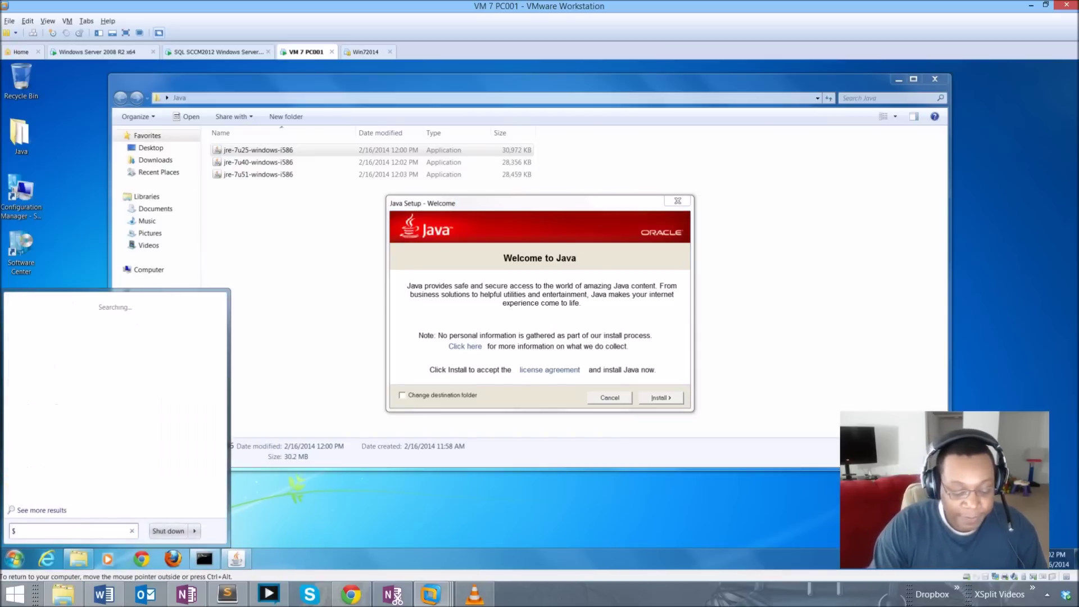
type("appdata")
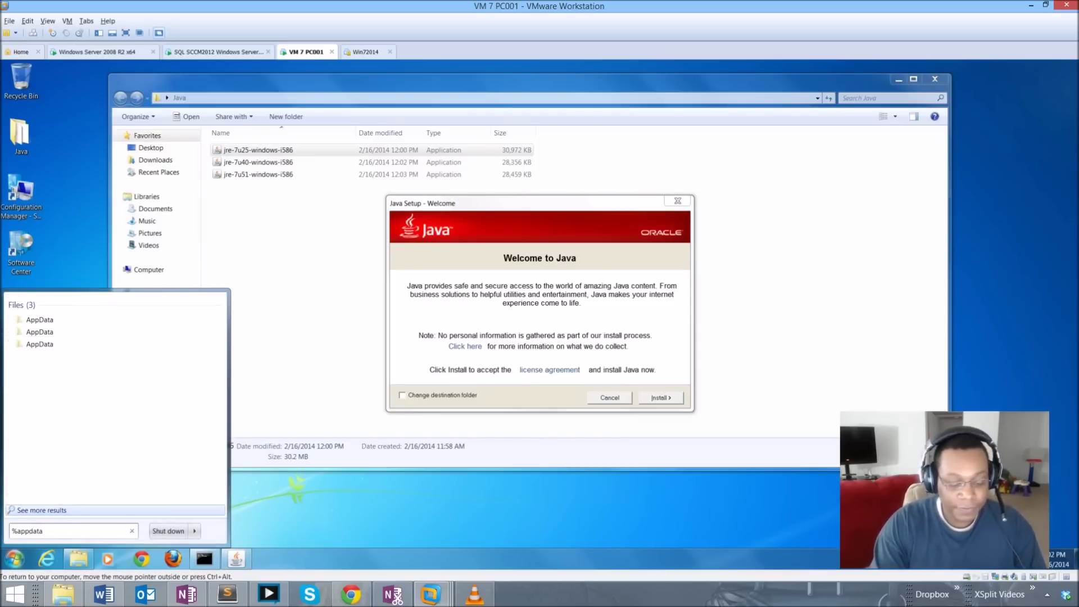
key("Return")
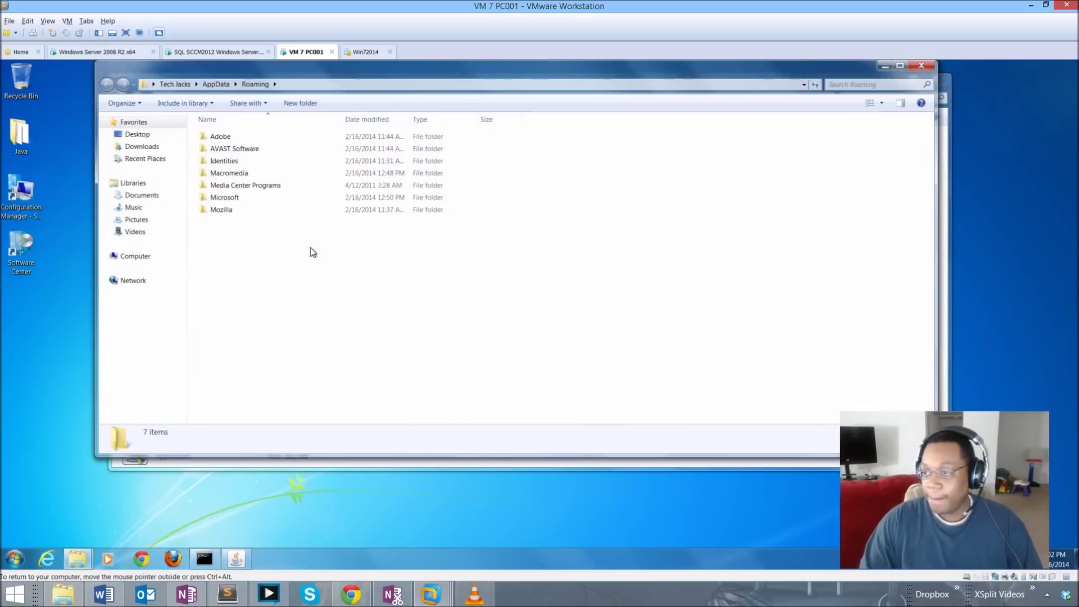
Navigate from AppData into LocalLow\Sun\Java\jre1.7.0_25
left_click(275, 209)
left_click(214, 85)
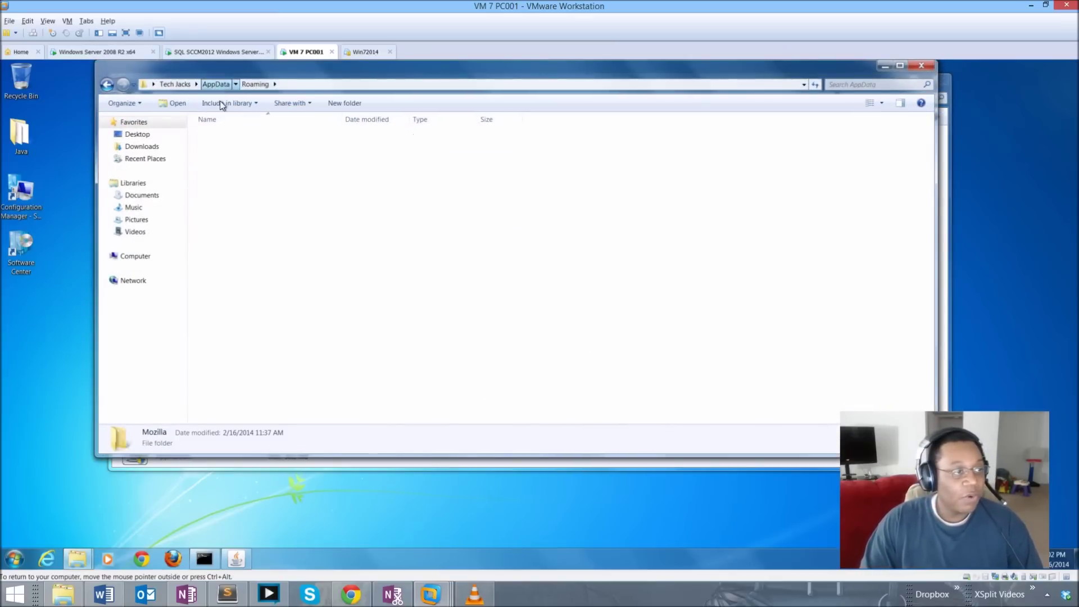
double_click(225, 148)
double_click(226, 148)
double_click(225, 137)
double_click(242, 138)
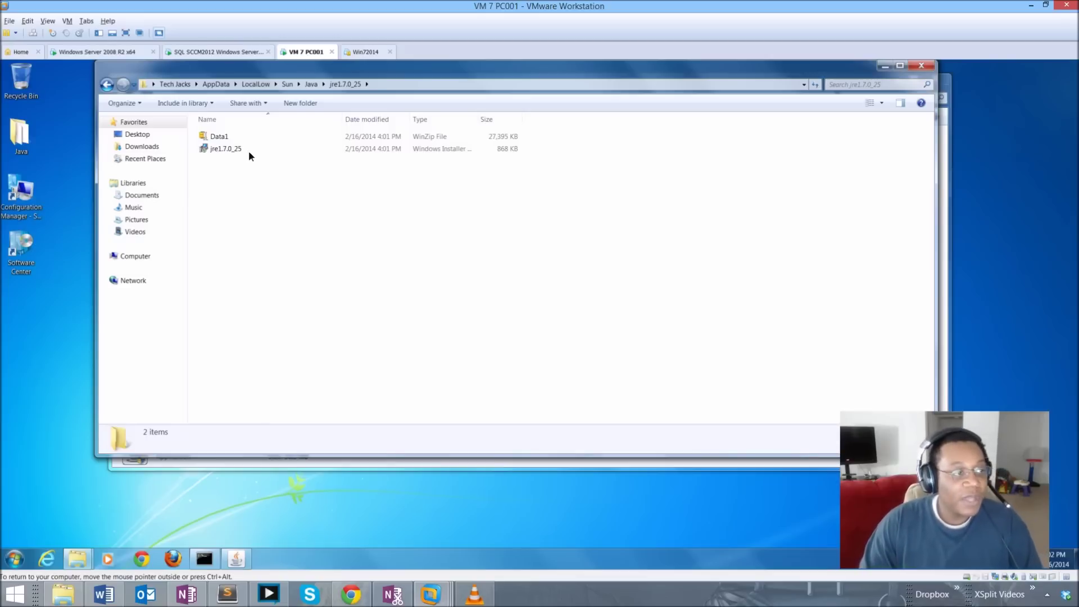
Select Data1 and jre1.7.0_25, move and narrow that window, and bring the Java installers folder forward
left_click_drag(222, 178, 223, 111)
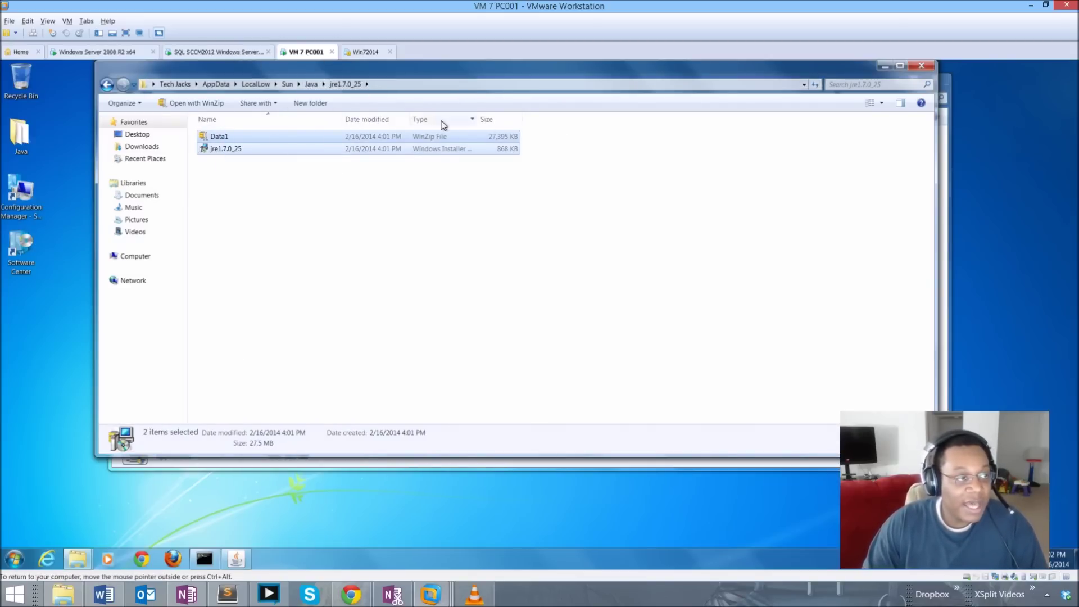
left_click_drag(398, 79, 472, 139)
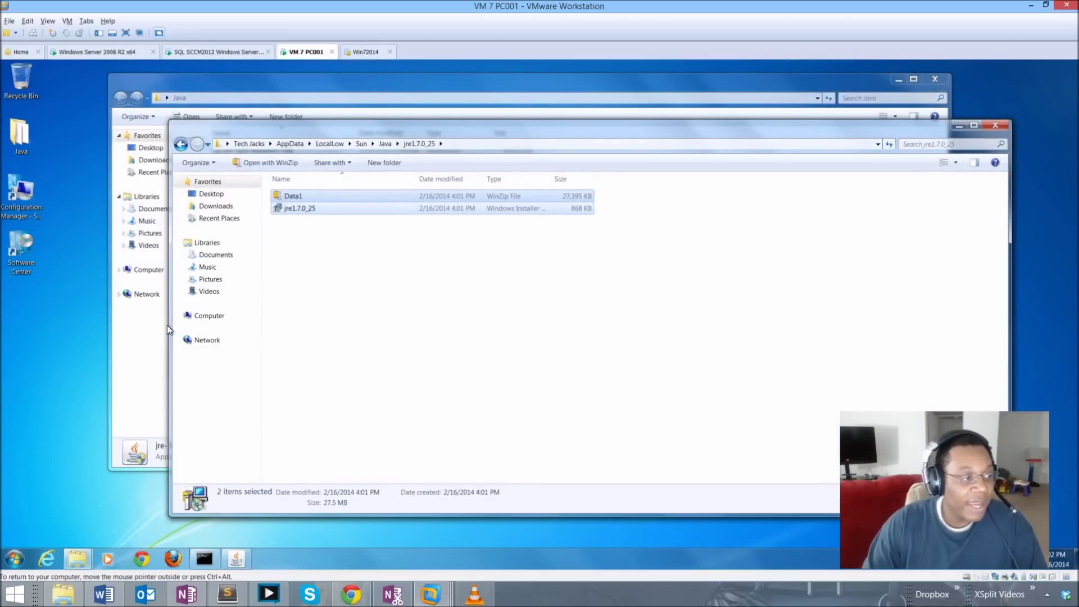
left_click_drag(167, 325, 507, 326)
left_click(254, 325)
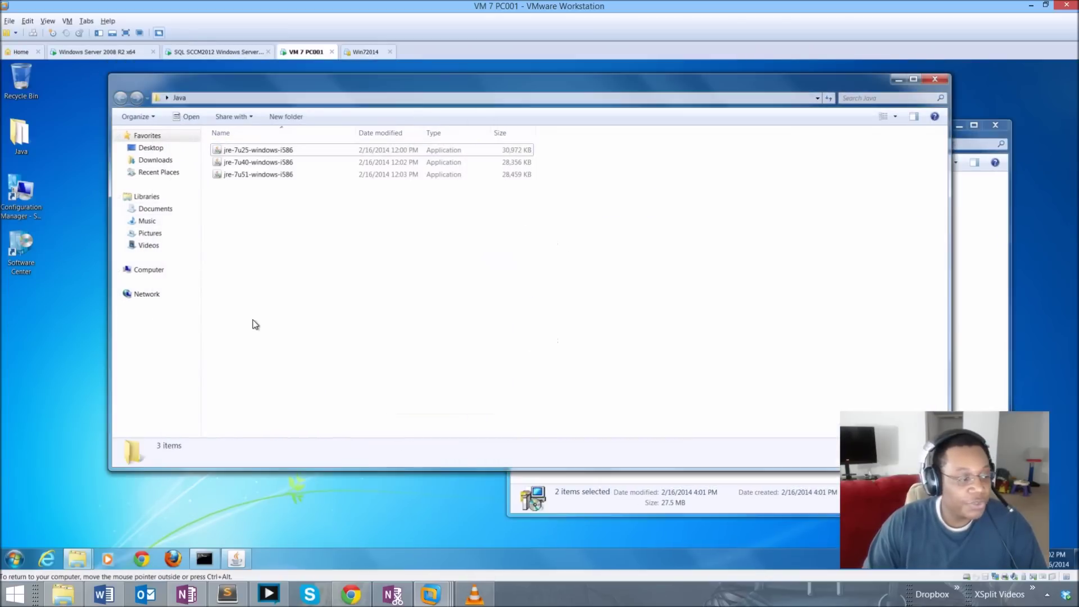
mouse_move(77, 558)
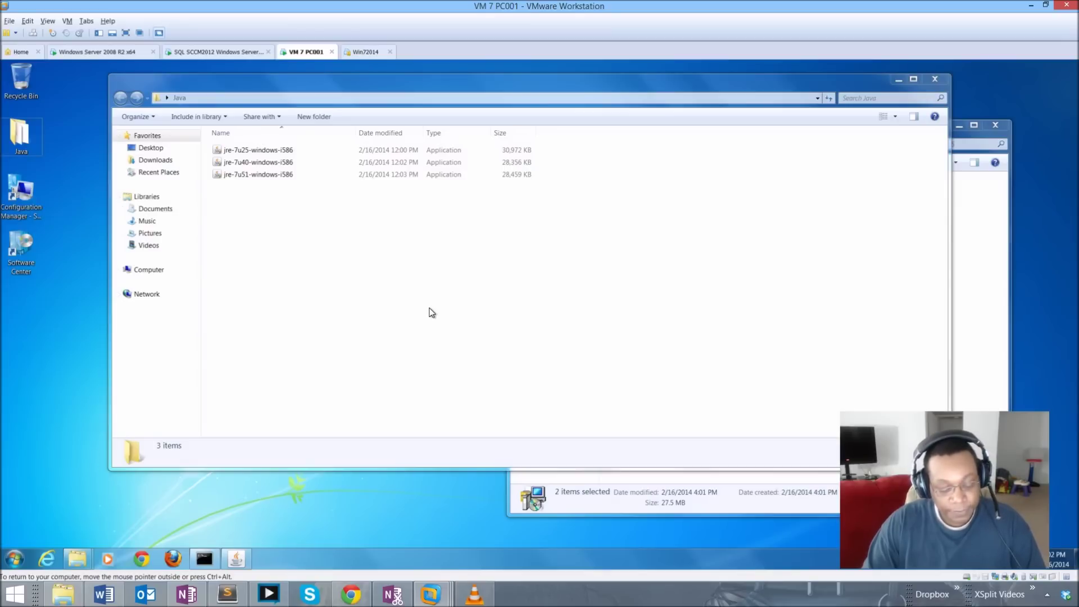
key("super+e")
Paste Data1 and jre1.7.0_25 into Z:\Pc Stuff\Java, then switch to the SQL SCCM2012 VM
left_click(699, 318)
double_click(699, 319)
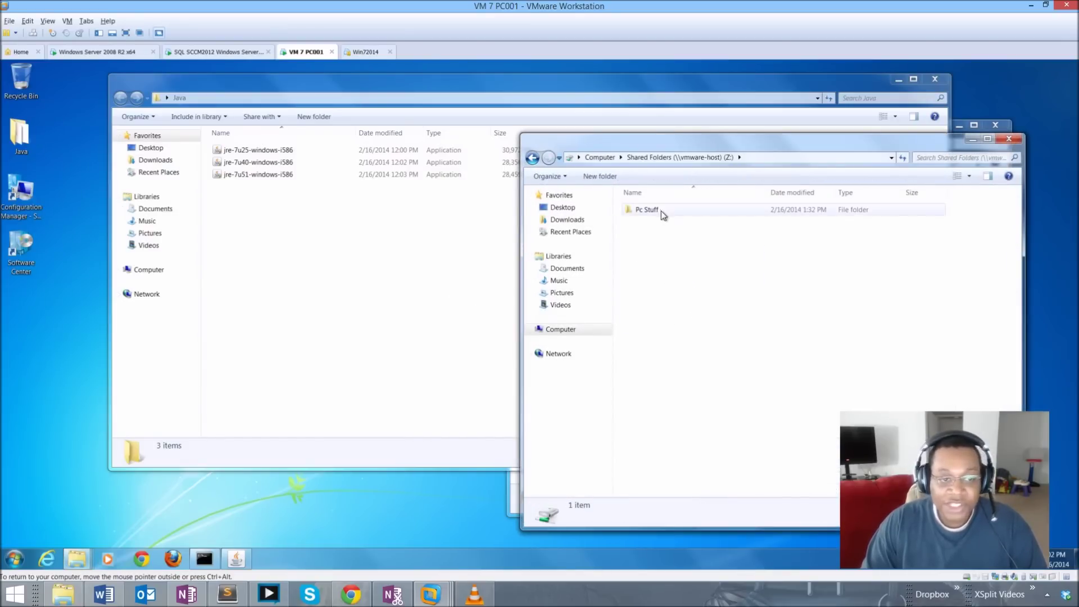
left_click(655, 213)
double_click(655, 216)
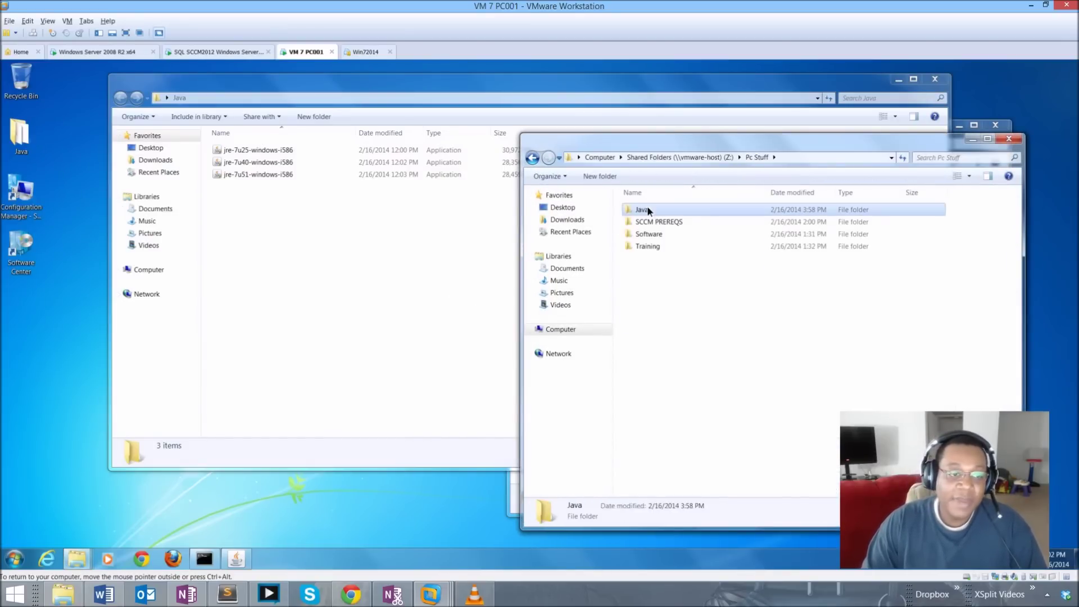
double_click(648, 210)
right_click(646, 226)
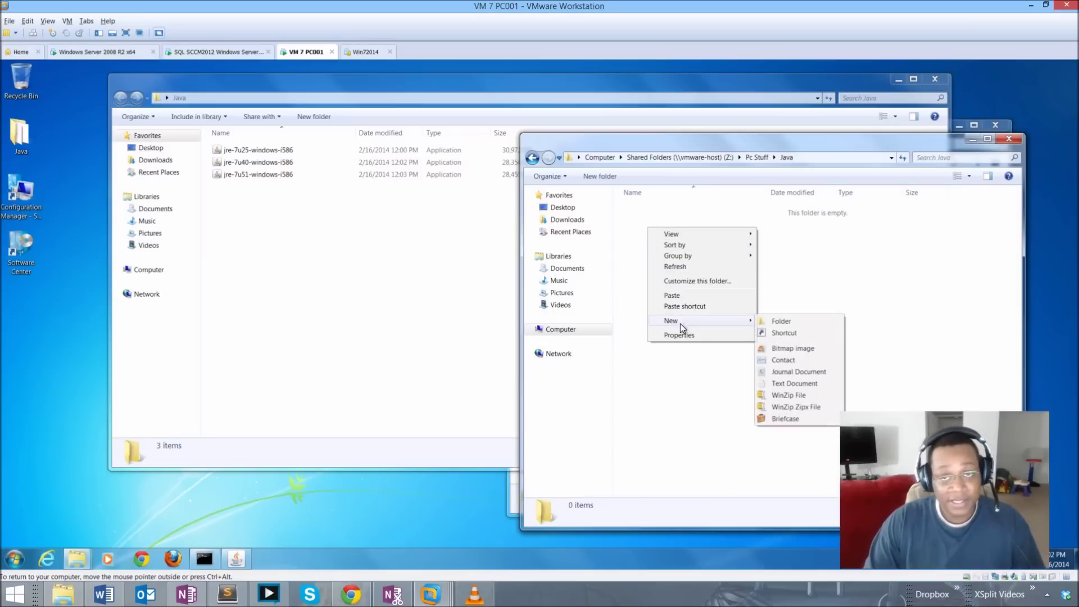
left_click(685, 296)
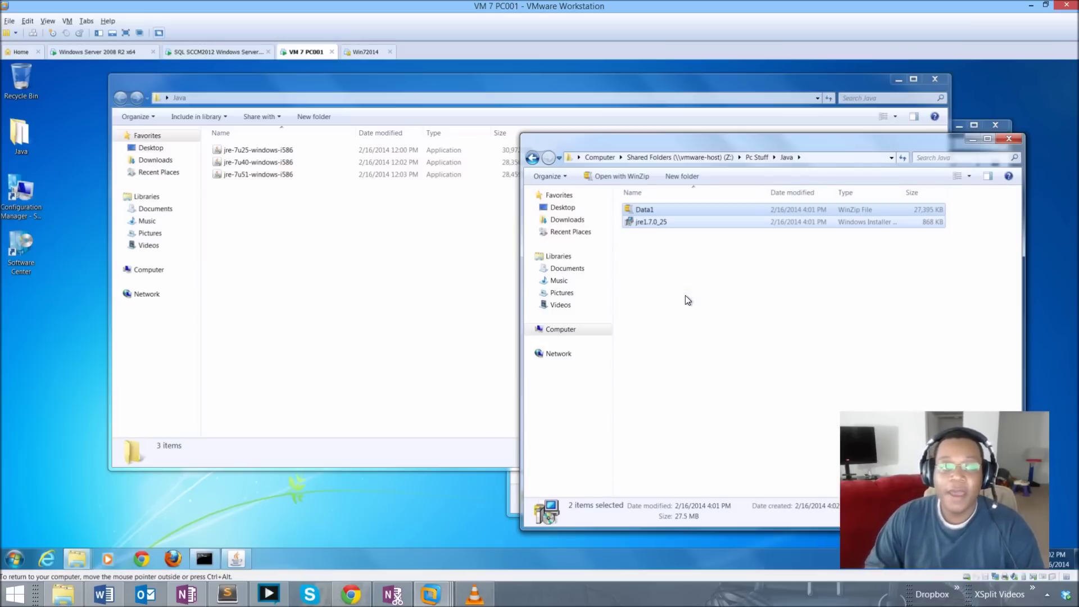
left_click(190, 53)
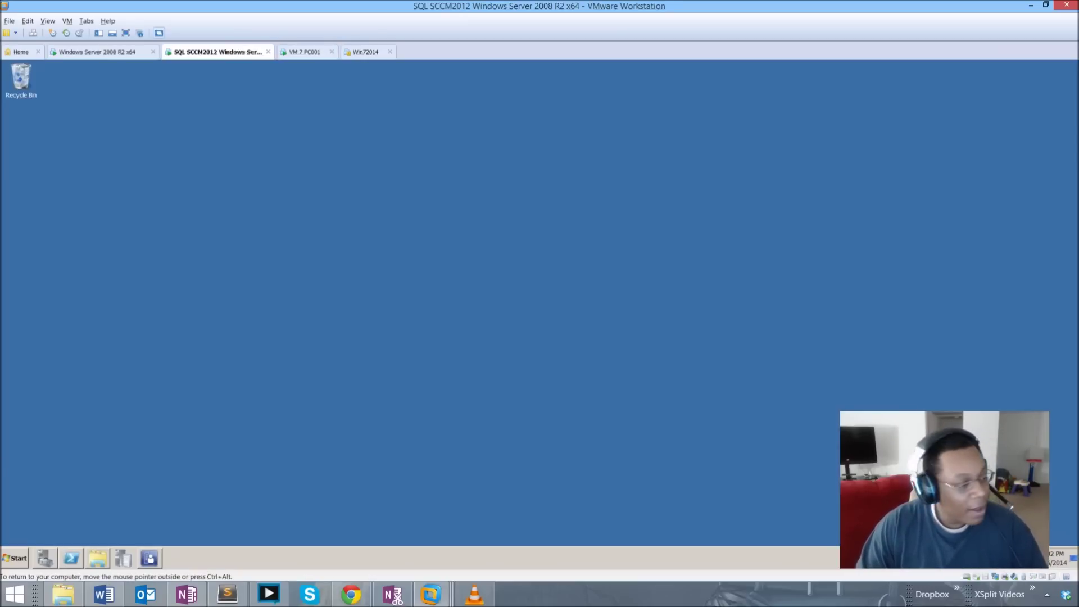
On the server, open the Java folder on the PC stuff (Z:) drive and select Data1 and jre1.7.0_25
left_click(15, 558)
left_click(169, 388)
key("super+e")
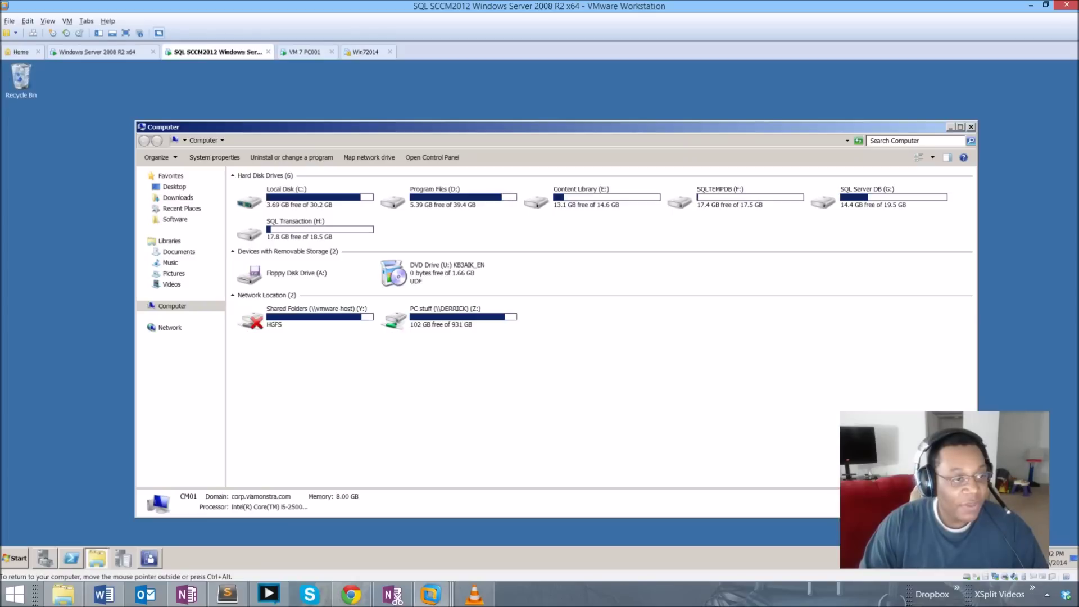
double_click(445, 317)
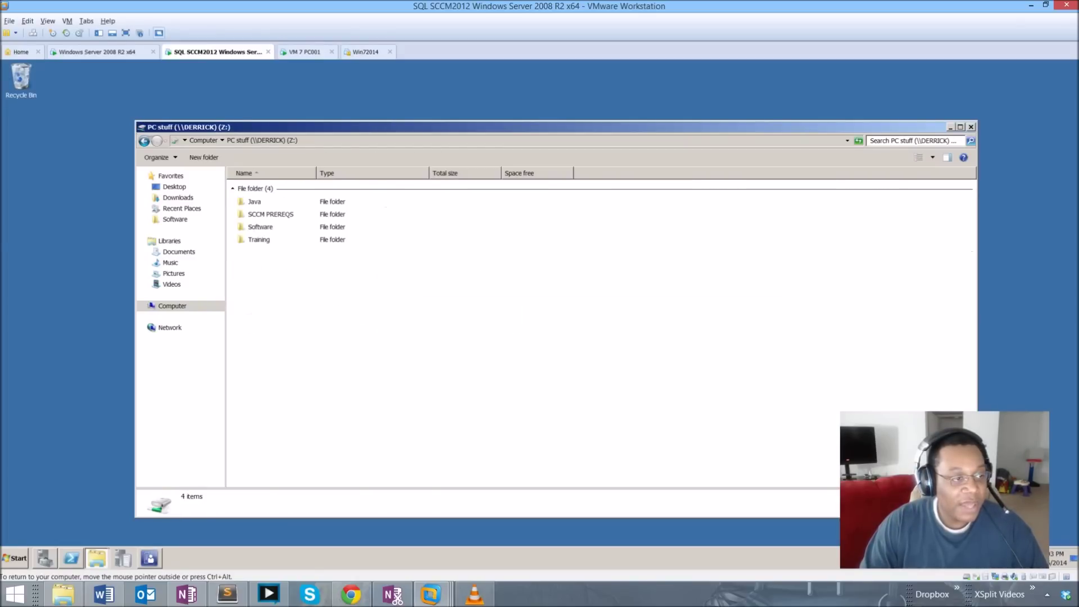
left_click(254, 202)
left_click(254, 201)
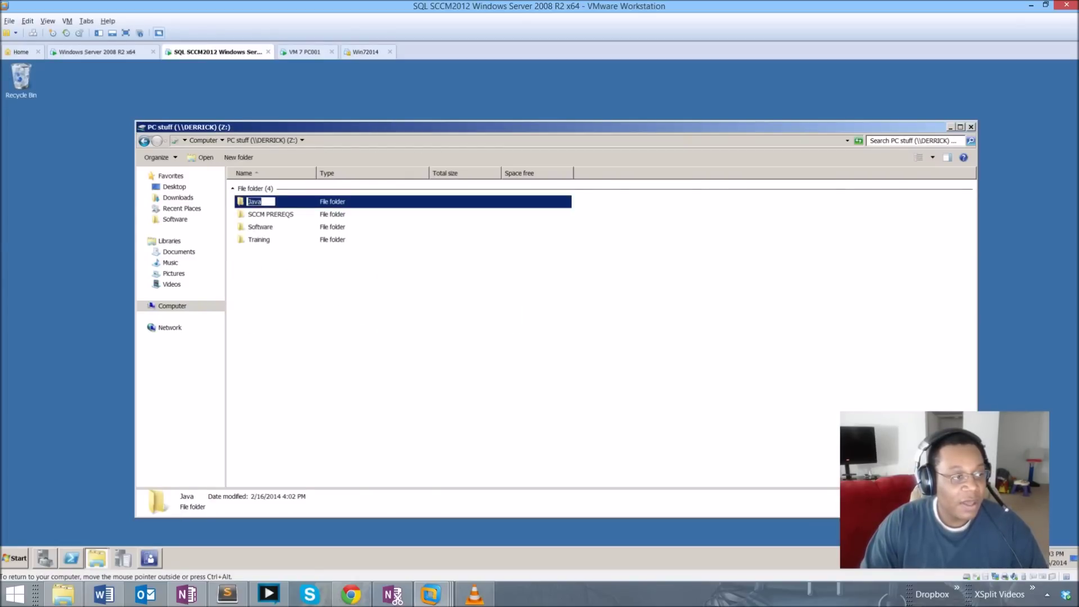
key("Return")
key("Return")
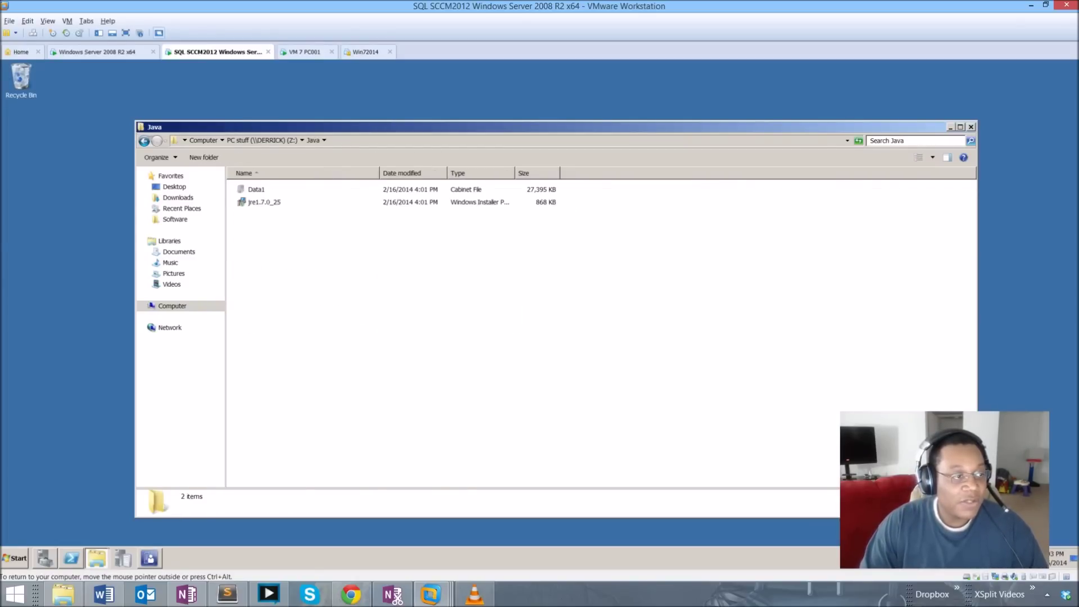
key("ctrl+a")
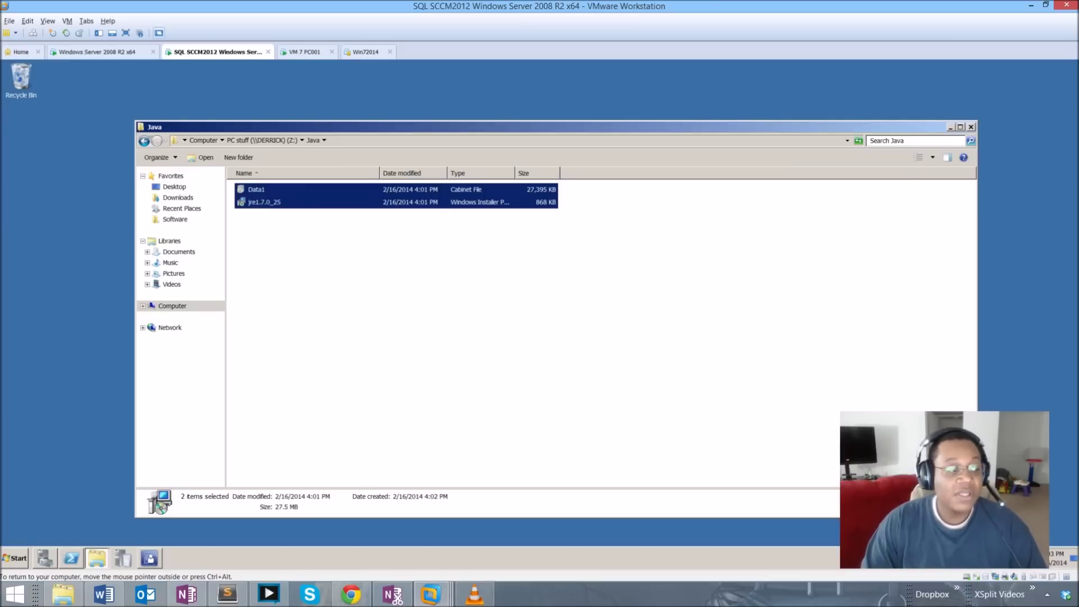
Browse to the Sources\Software folder on the server's D: drive
left_click(17, 558)
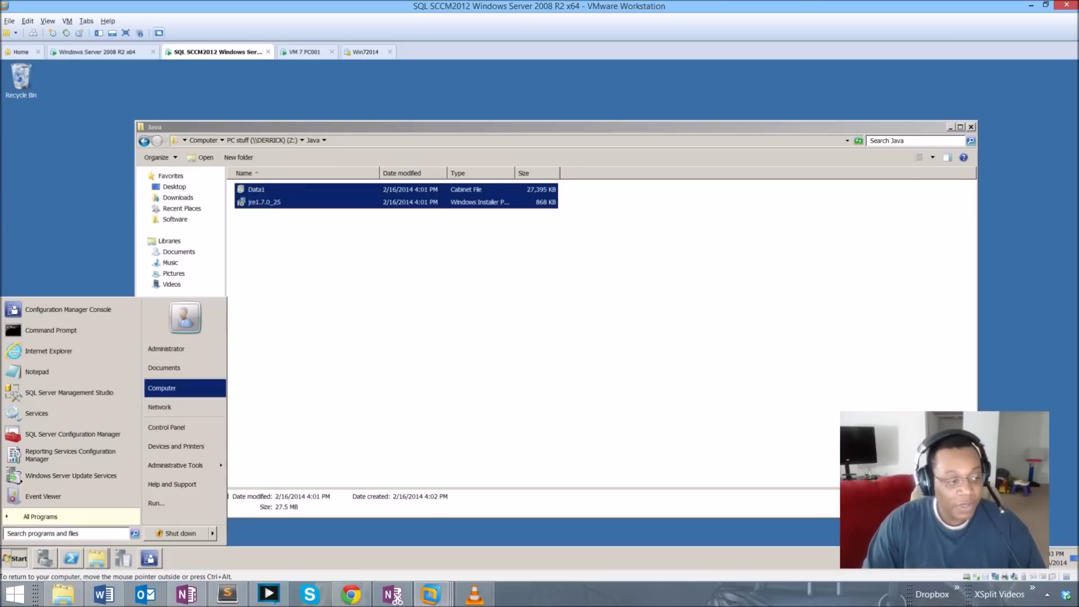
left_click(163, 388)
double_click(447, 210)
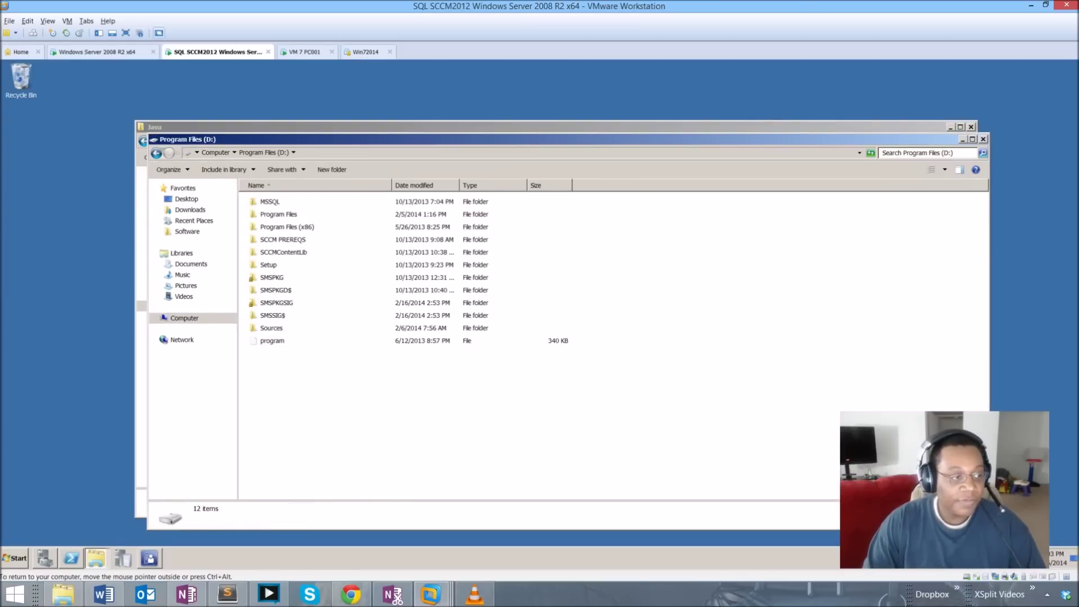
left_click(187, 232)
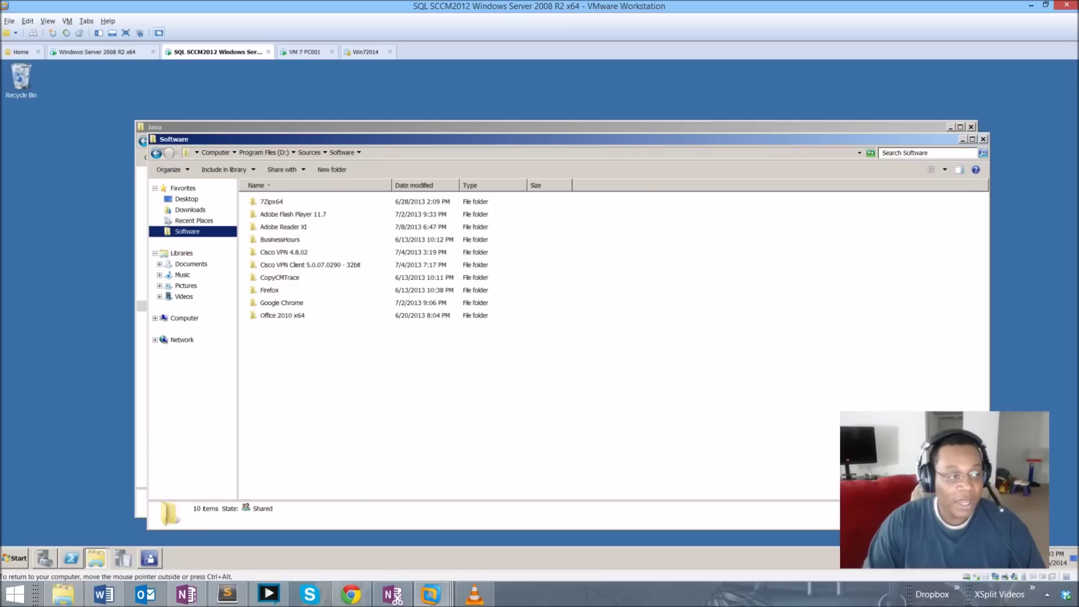
left_click(388, 153)
left_click(359, 382)
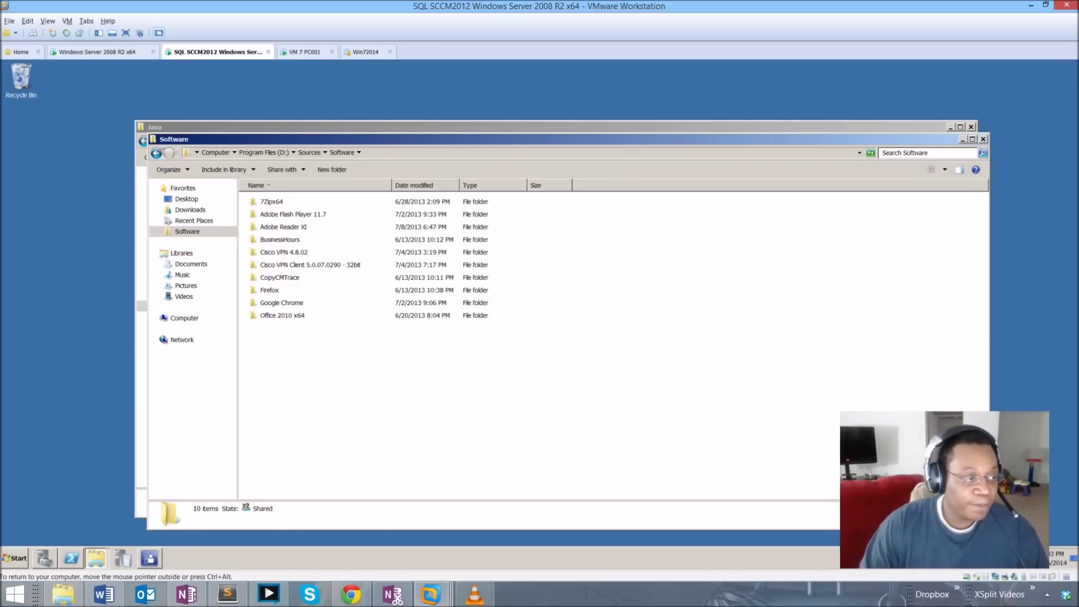
Create a 'Java 7_25' folder there and paste Data1 and jre1.7.0_25 into it
right_click(270, 355)
mouse_move(315, 468)
left_click(404, 467)
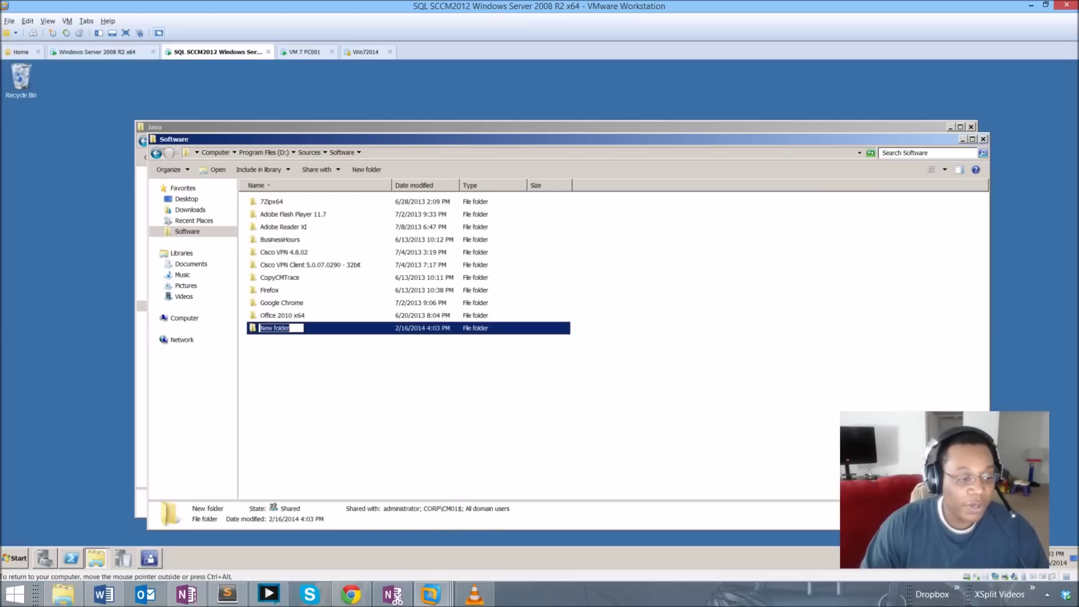
type("JAVA")
key("BackSpace")
key("BackSpace")
key("BackSpace")
key("BackSpace")
type("Java")
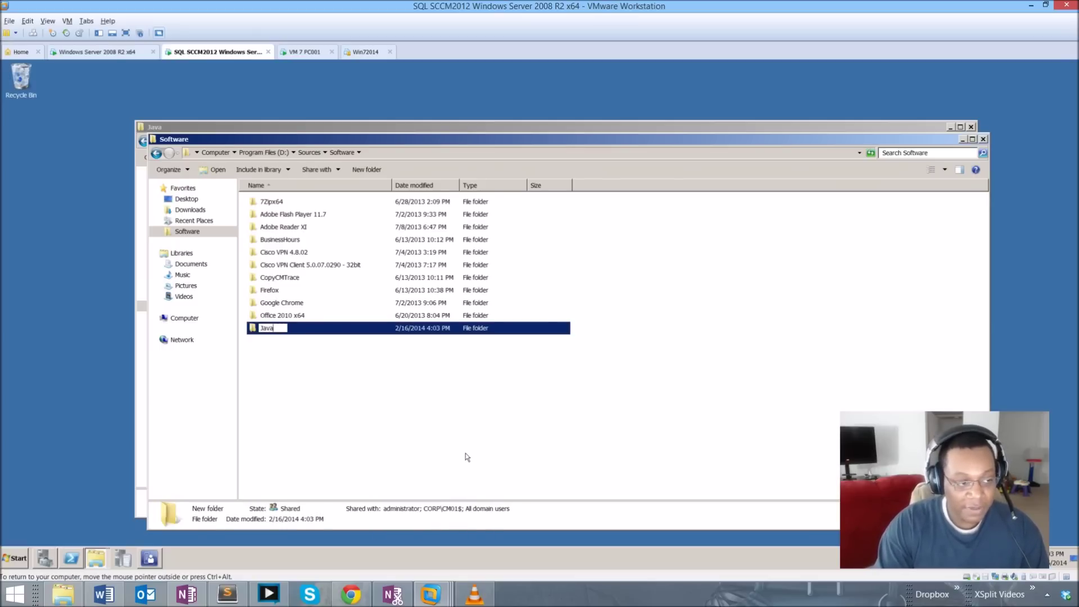
type(" 7_25")
key("Return")
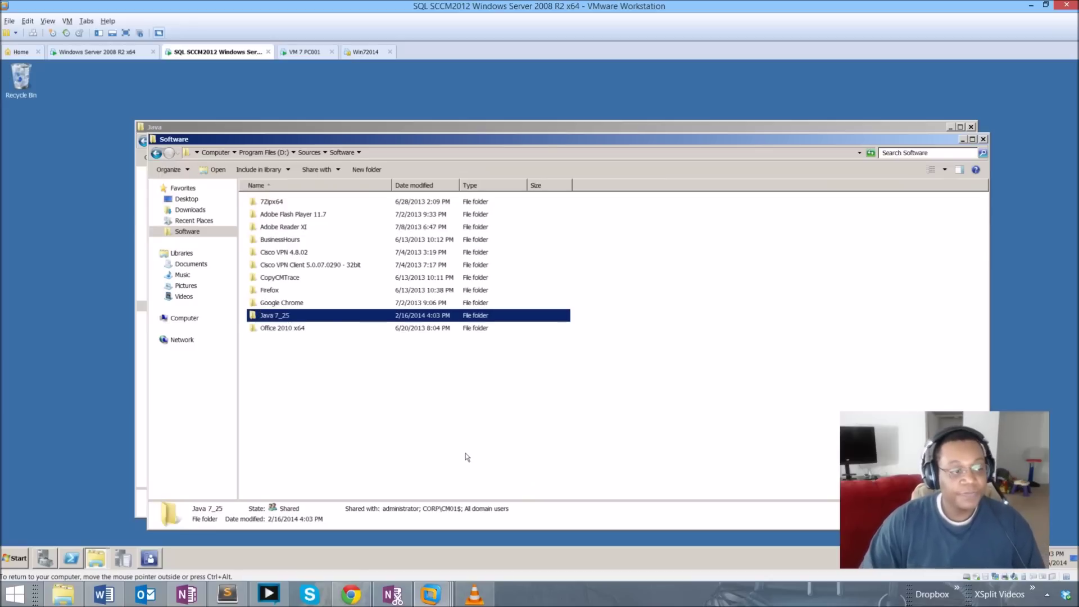
key("Return")
key("ctrl+v")
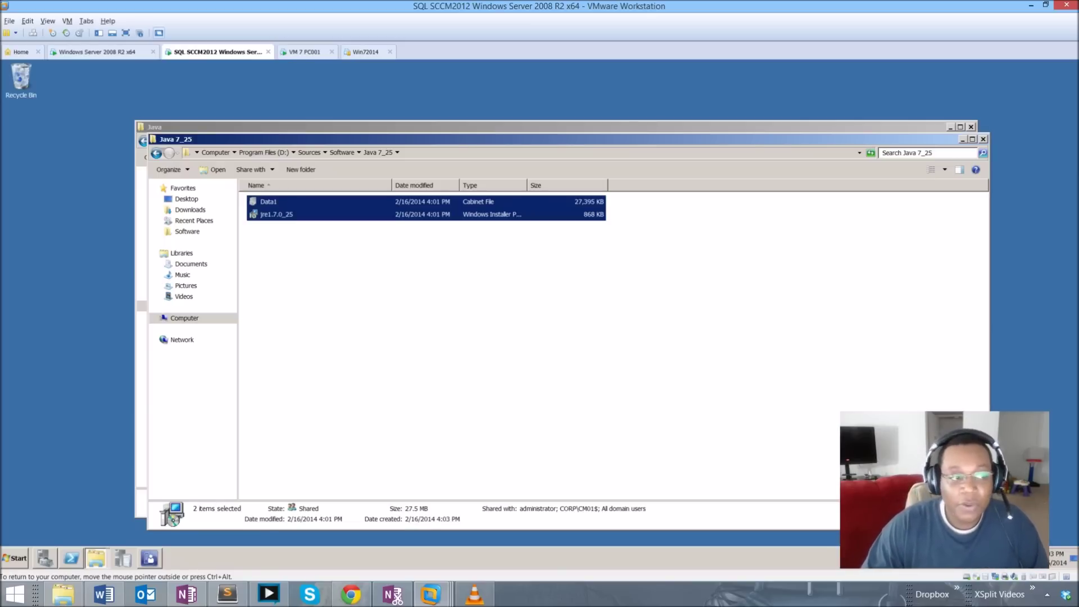
Narrow the Java window, move the Java 7_25 window up-left, deselect the files, and return to Configuration Manager
key("alt+Tab")
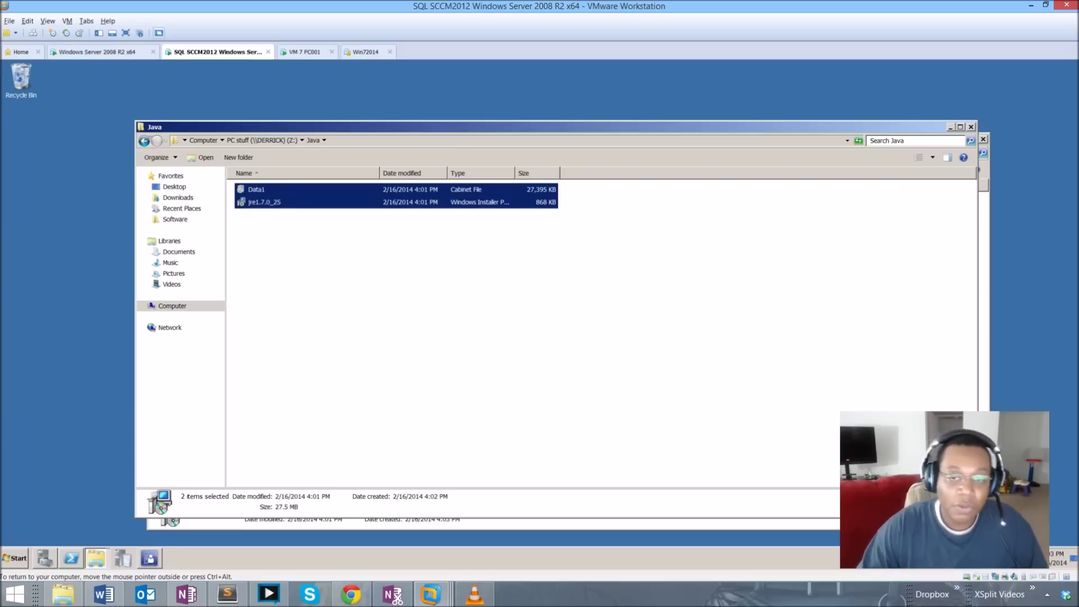
left_click_drag(978, 315, 778, 315)
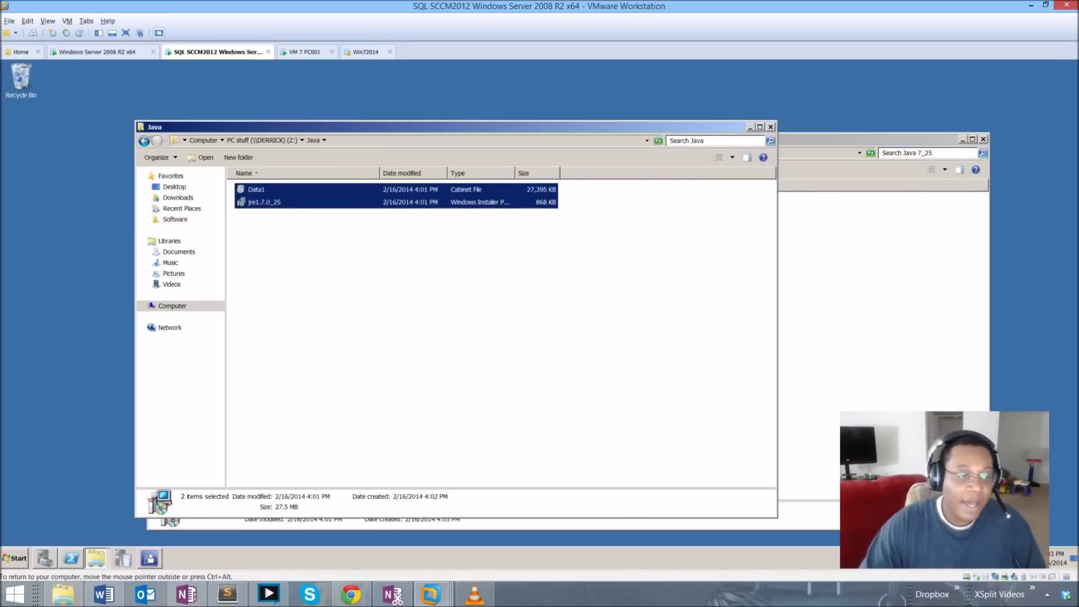
left_click(865, 139)
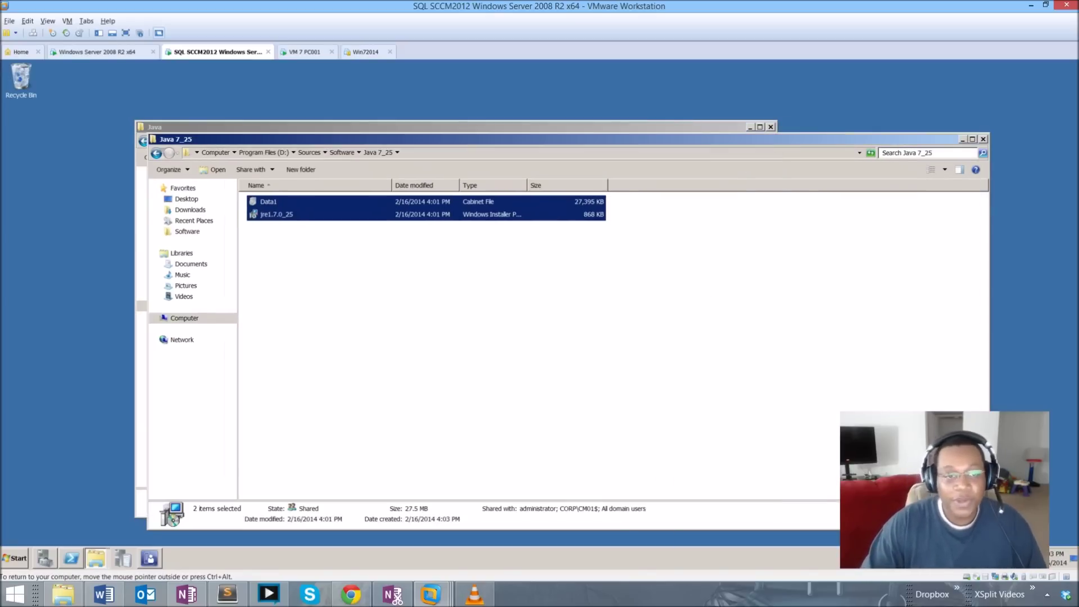
left_click_drag(865, 139, 743, 97)
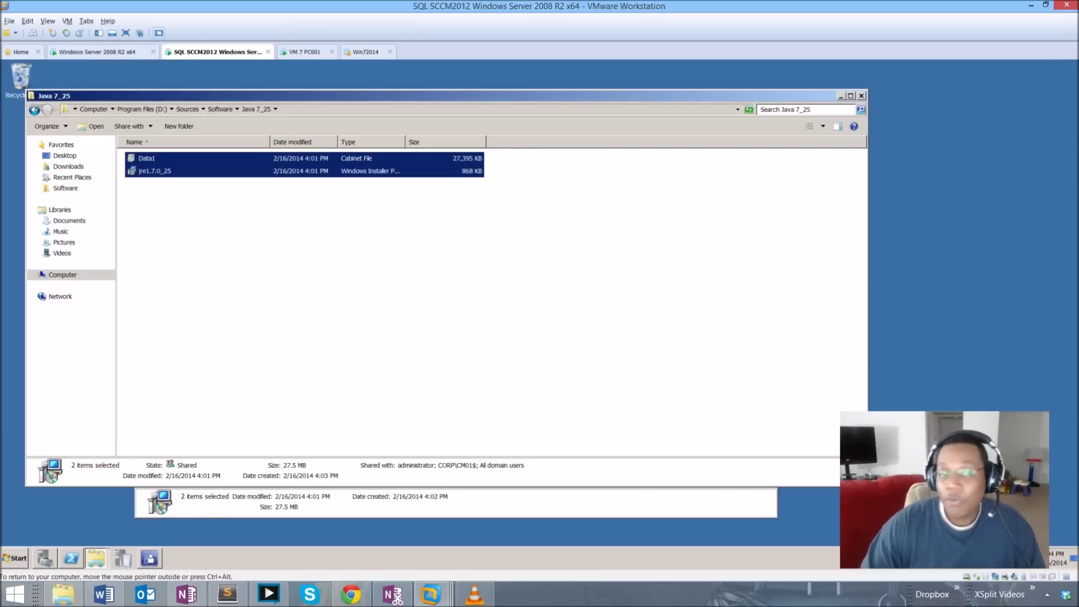
left_click(483, 281)
left_click(149, 558)
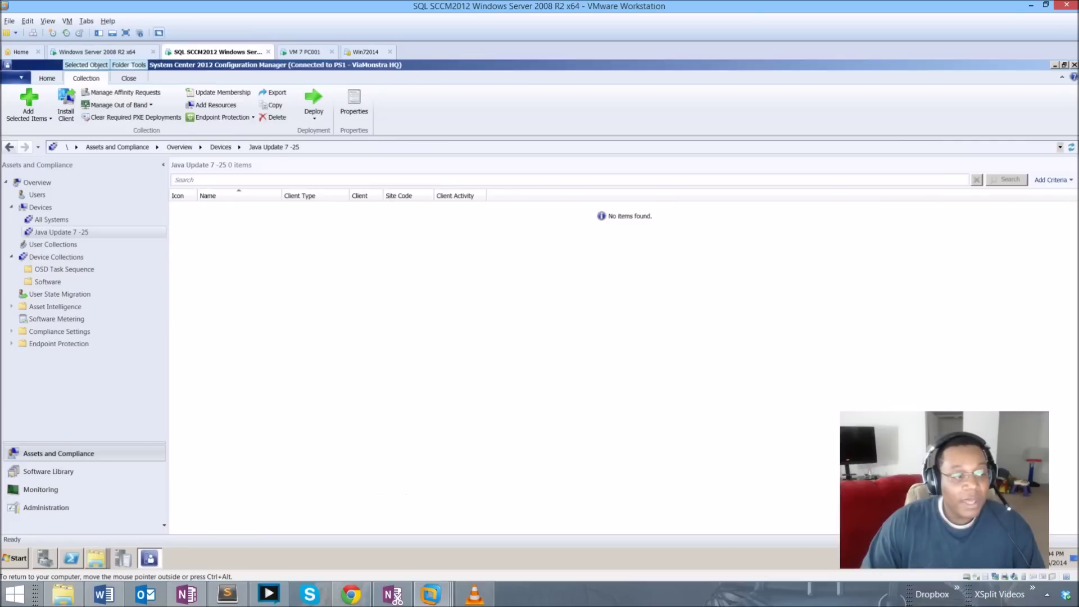
In the Software Library, launch Create Application from the Applications node's context menu
left_click(48, 471)
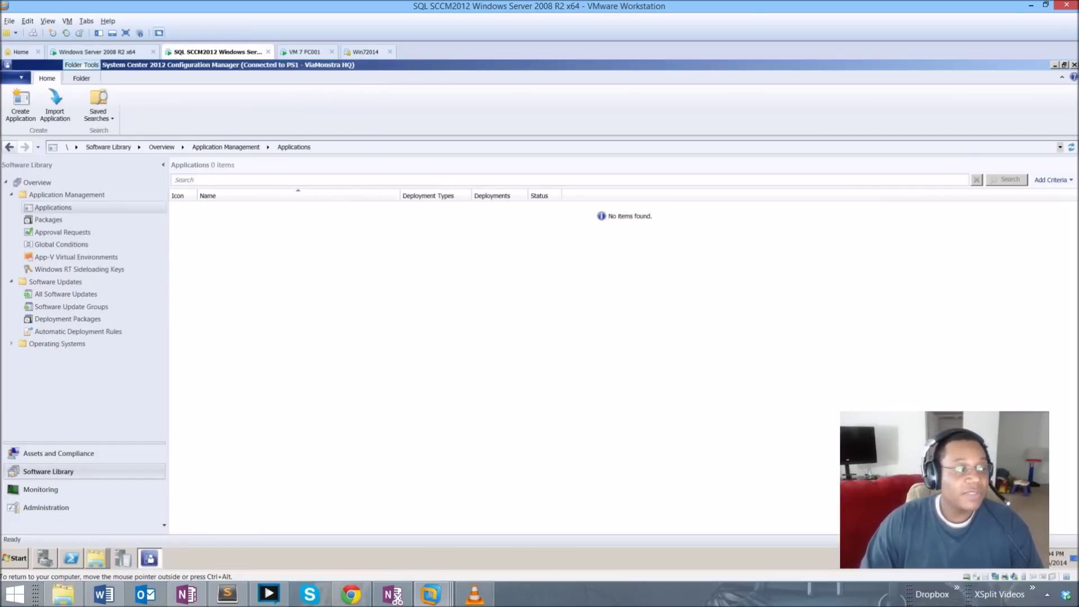
right_click(64, 206)
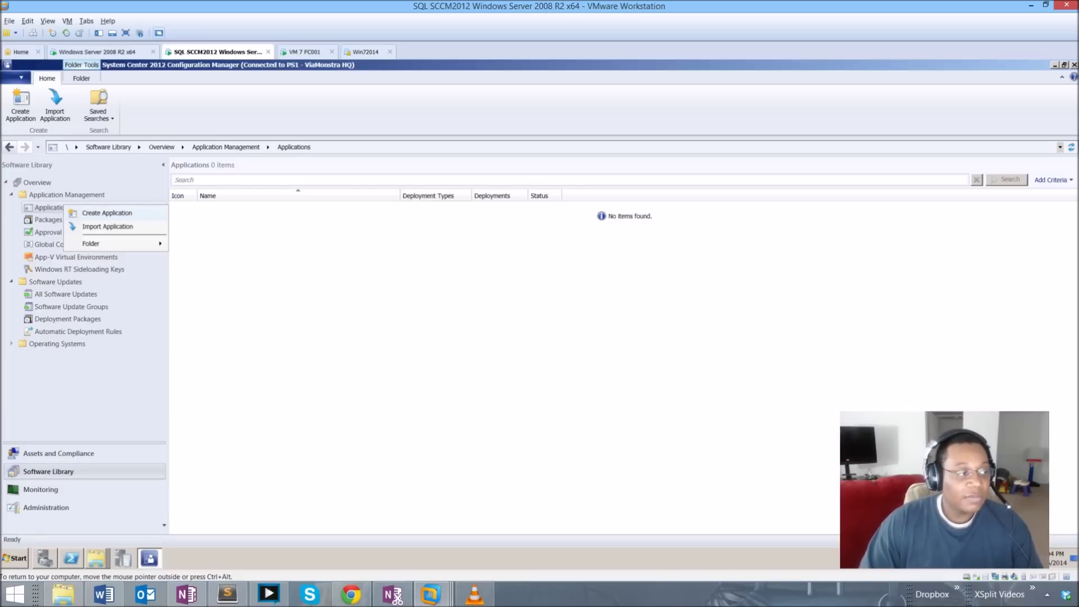
left_click(107, 212)
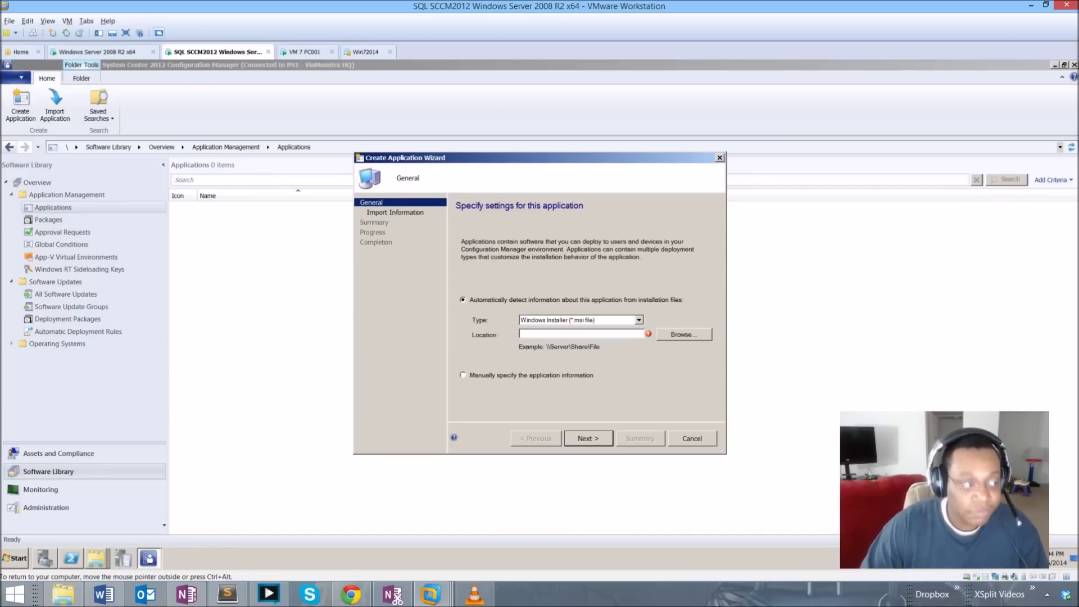
Enter \\cm01\sources$\Software\Java 7_25\jre1.7.0_25.msi as the installer location
type("\\")
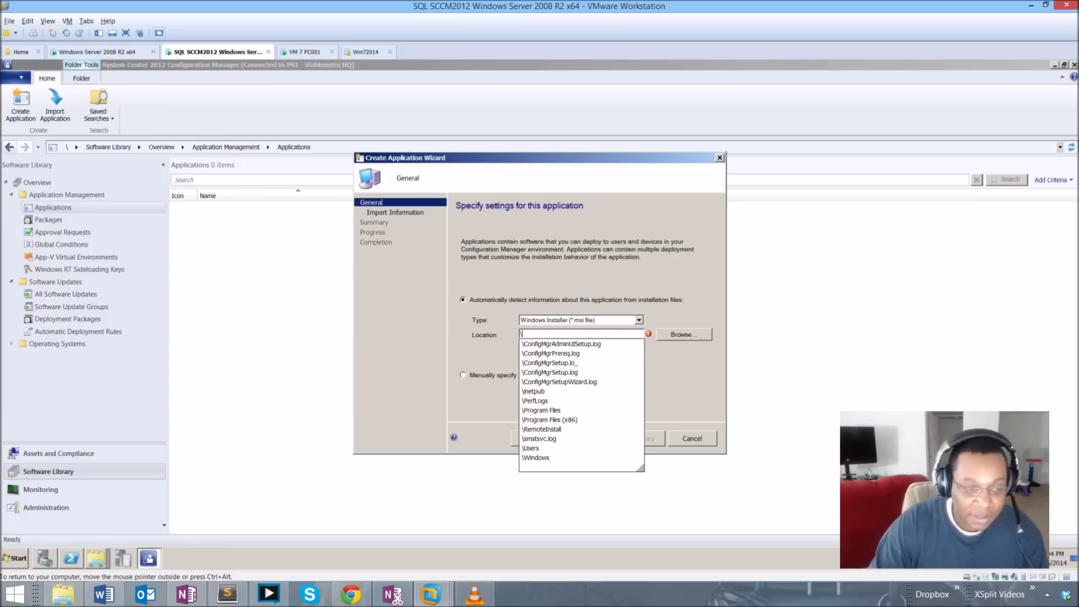
type("\\cm01")
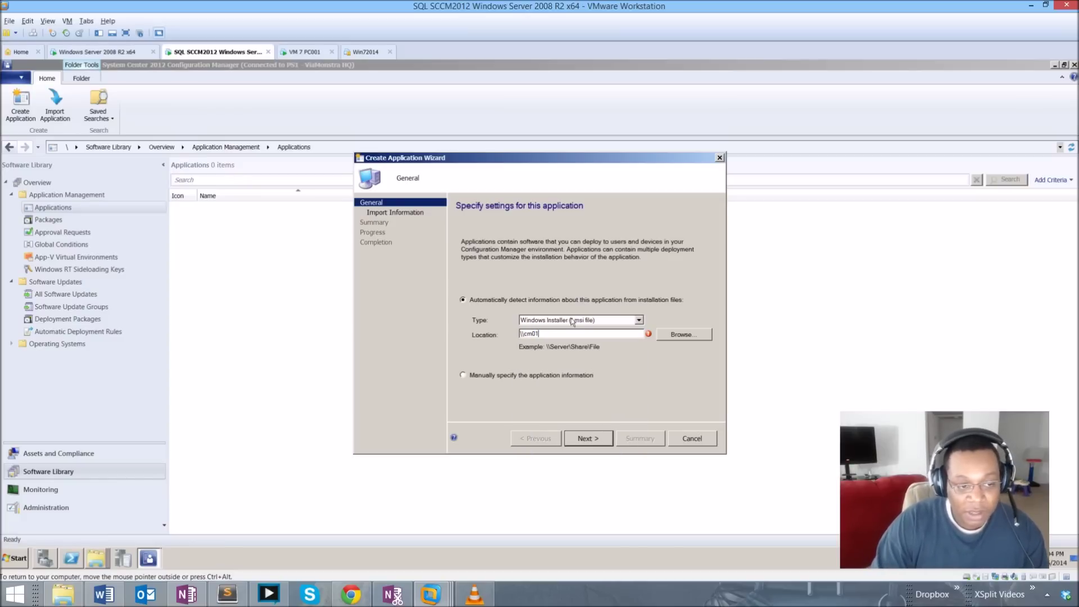
type("\\sources$\\")
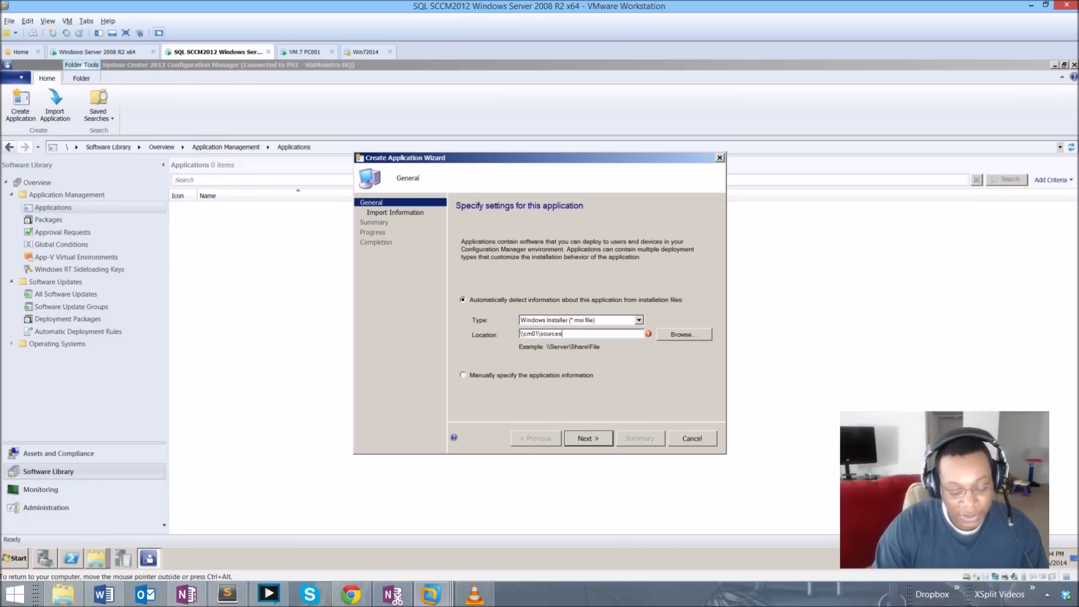
key("Down")
key("Down")
key("Down")
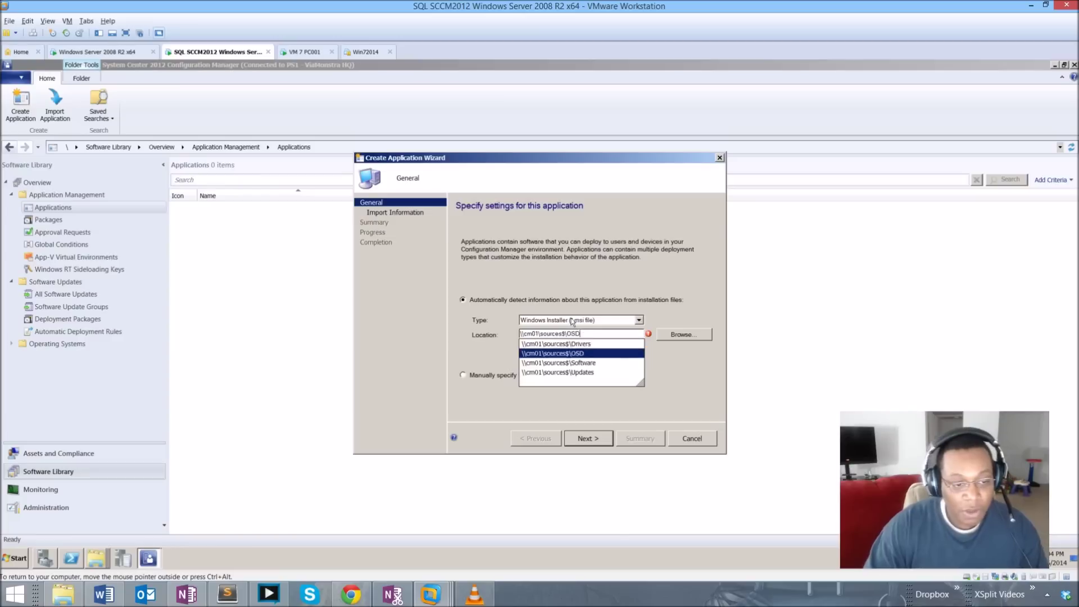
key("Return")
type("\\")
key("Down")
key("Down")
key("Down")
key("Down")
key("Down")
key("Down")
key("Down")
key("Down")
key("Down")
key("Down")
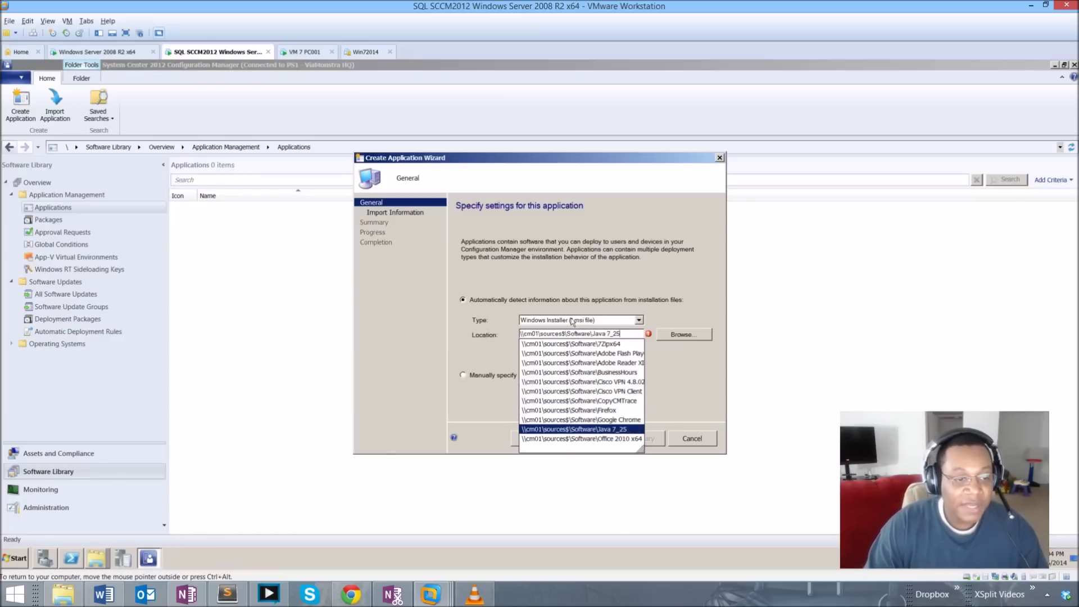
type("\\")
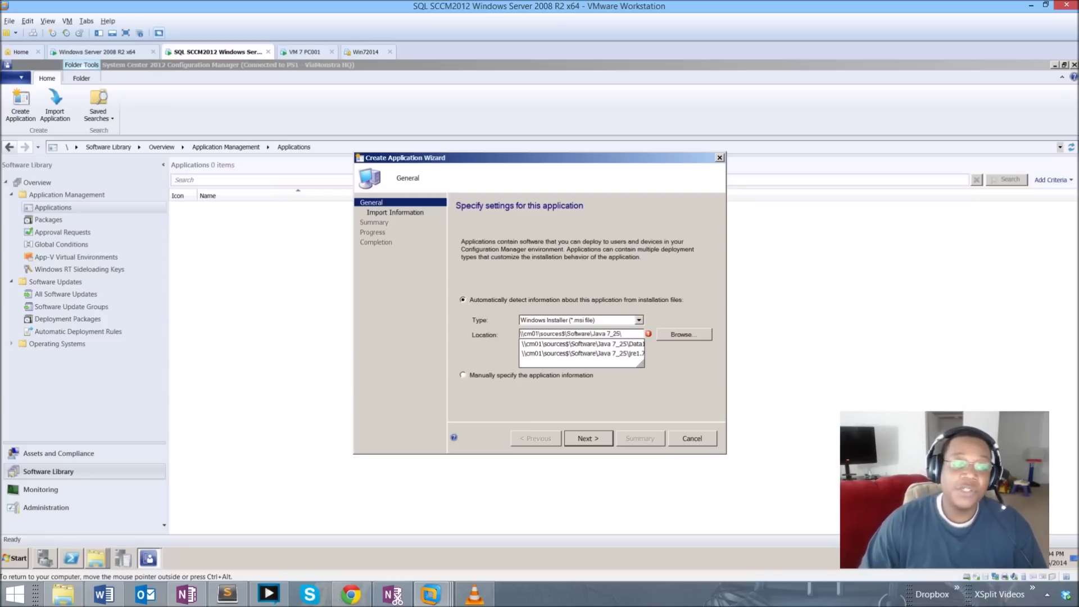
key("Down")
key("Down")
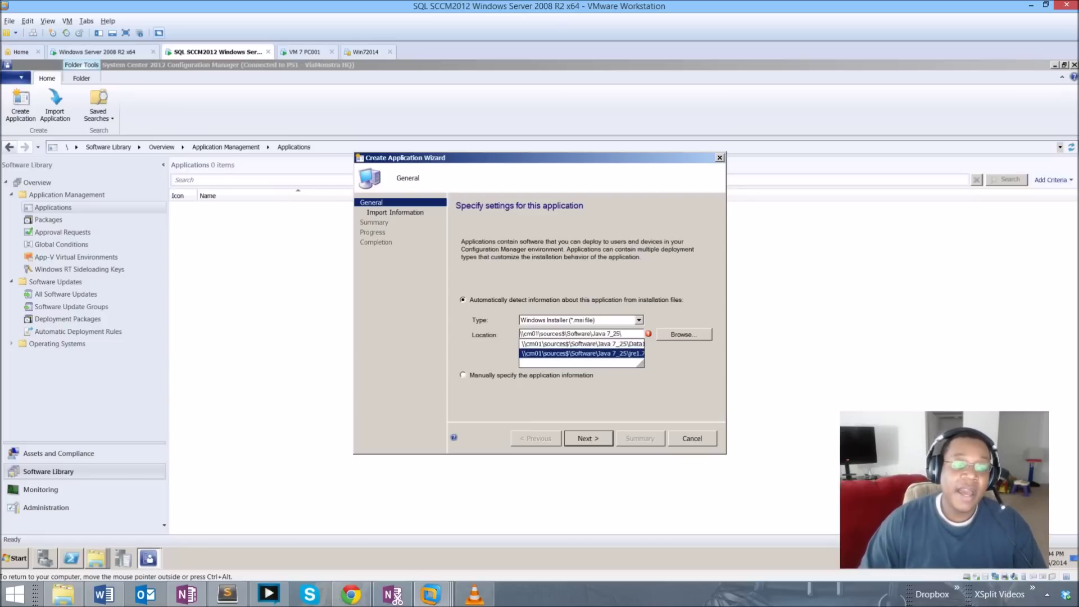
key("Return")
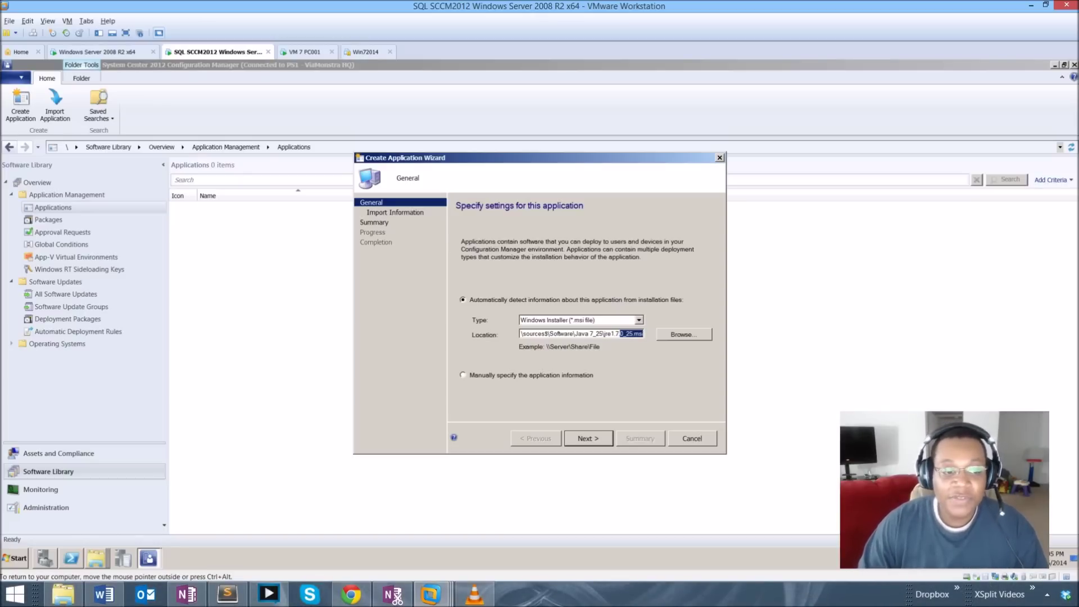
Import the MSI information through to General Information and select the msiexec installation command
key("Return")
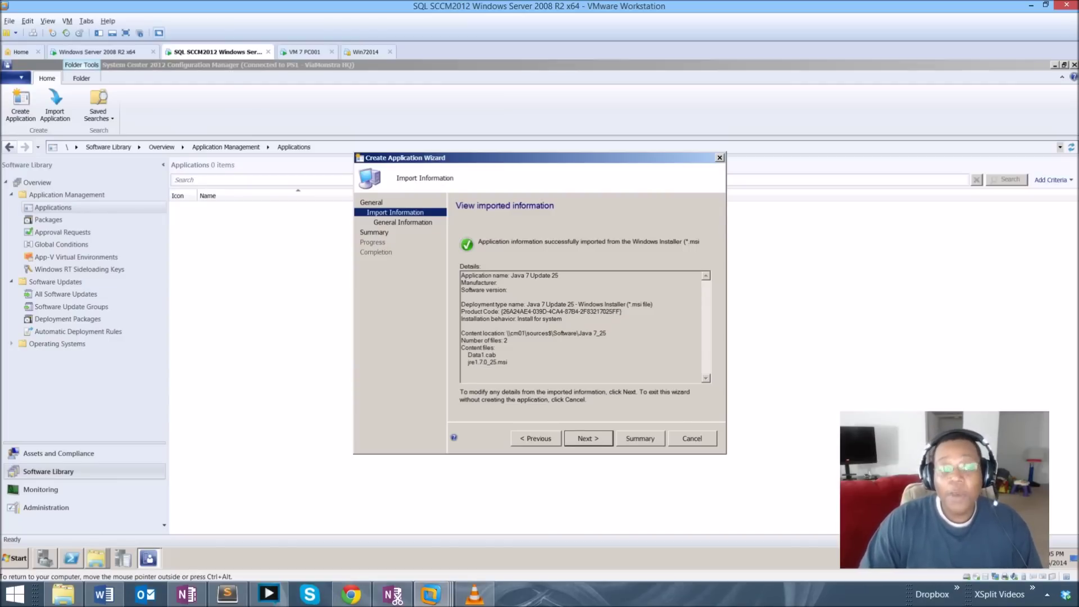
key("Return")
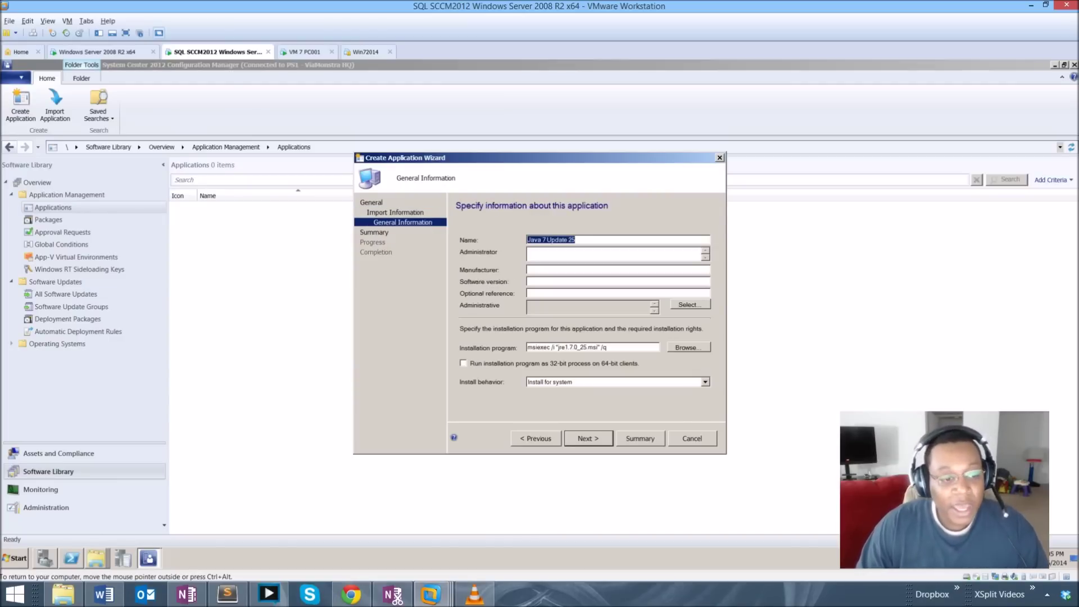
left_click_drag(609, 347, 527, 347)
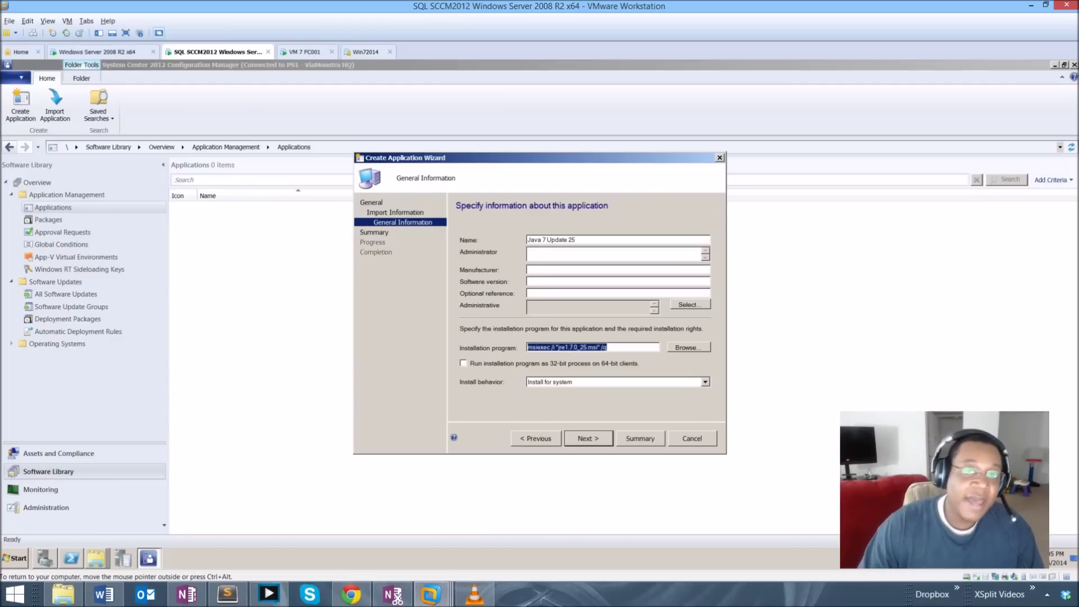
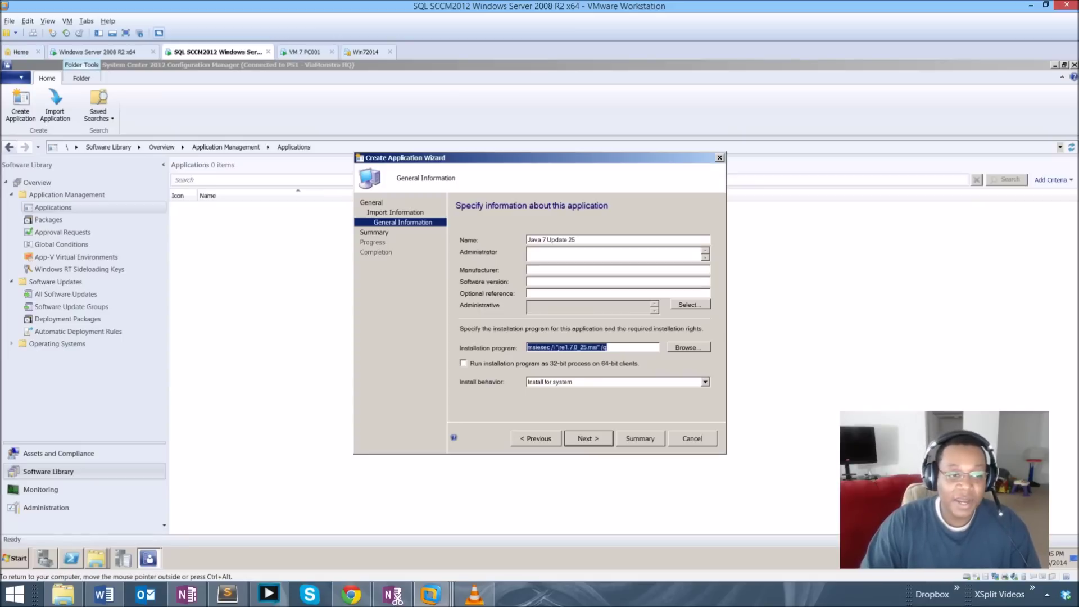
Enter manufacturer Oracle and software version 1.0.7_25, keeping install behavior as Install for system
left_click(562, 270)
type("Oracle")
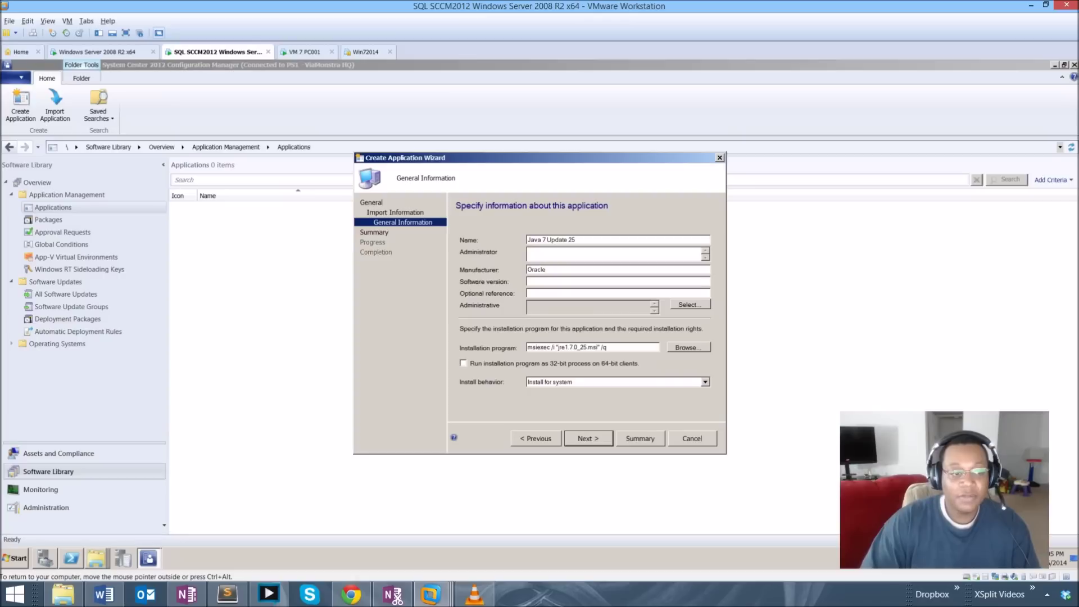
type("1")
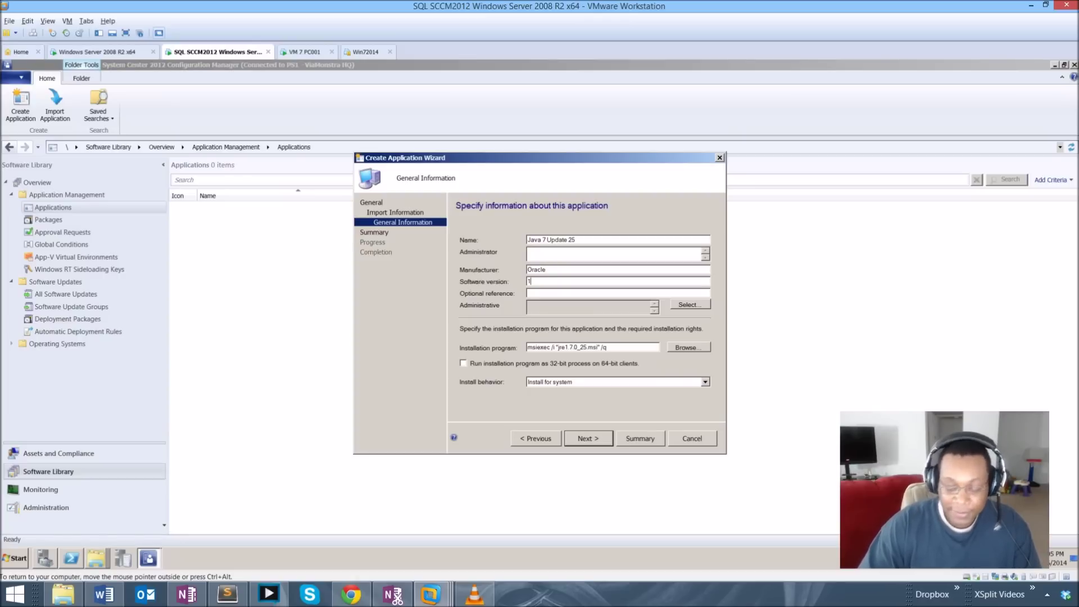
type(".0.7_25")
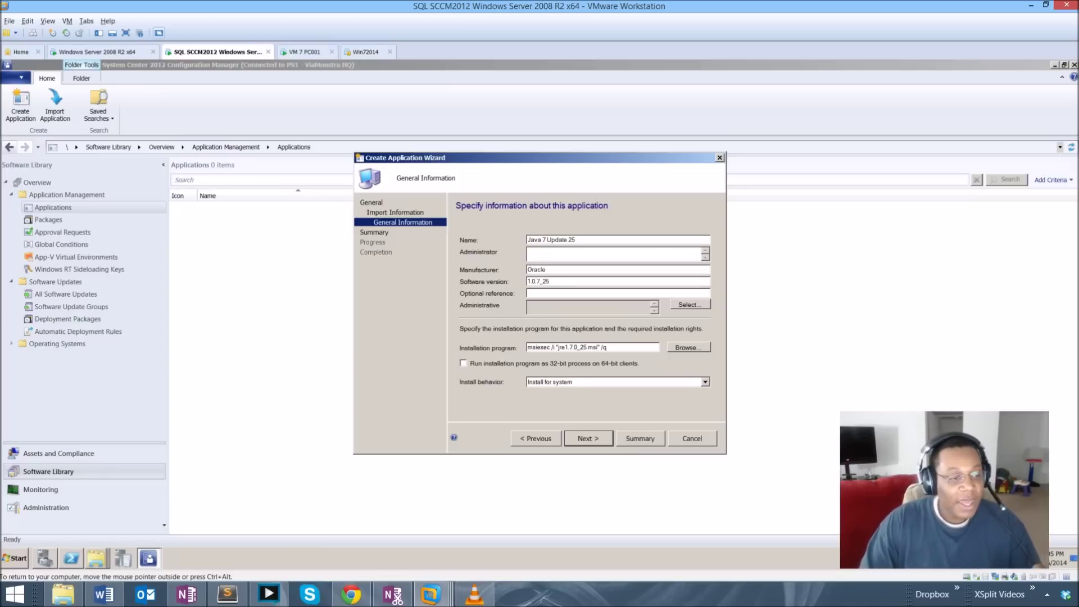
left_click(705, 382)
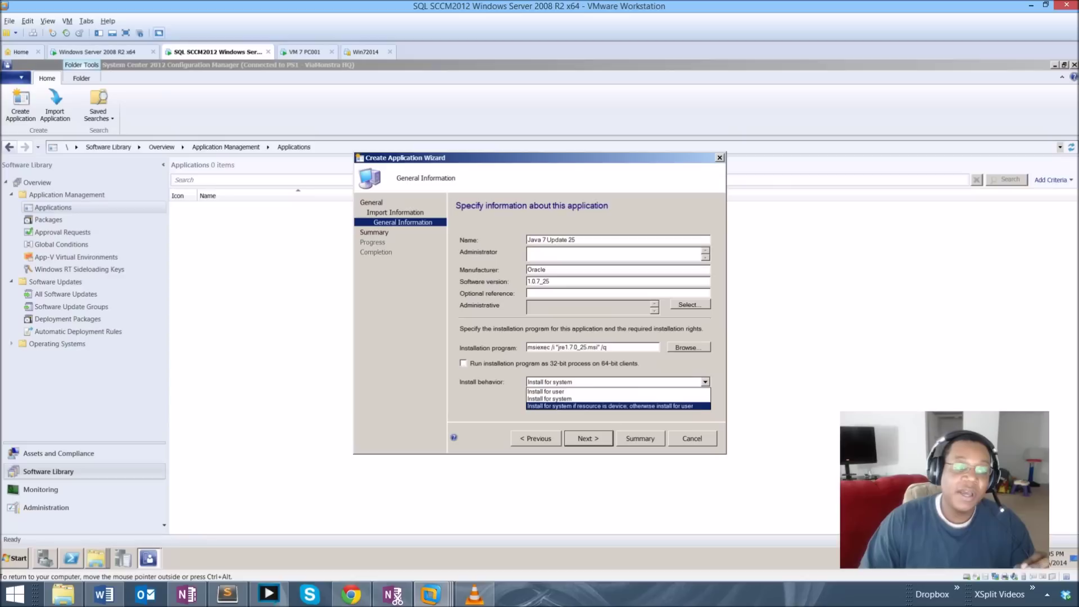
left_click(562, 398)
Review the Summary and complete the wizard to create the Java 7 Update 25 application
left_click(588, 439)
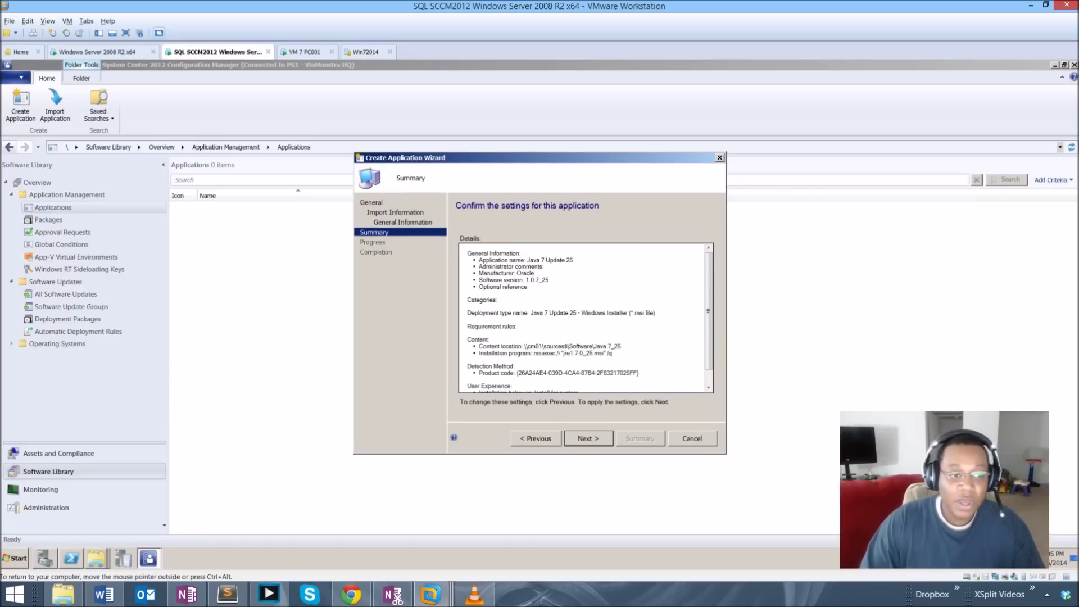
scroll(585, 317, "down", 1)
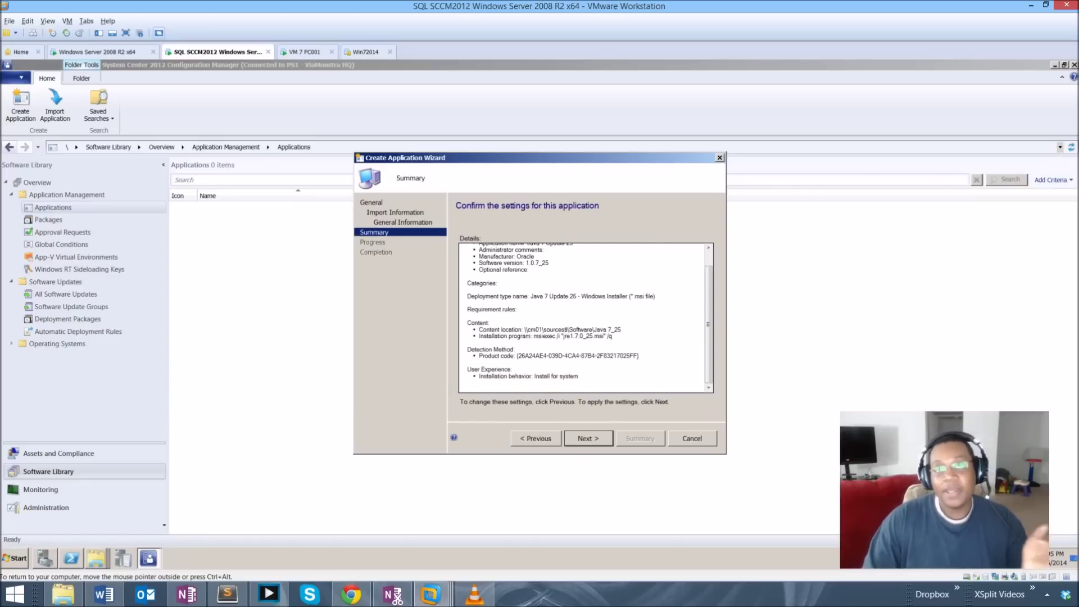
scroll(585, 317, "up", 1)
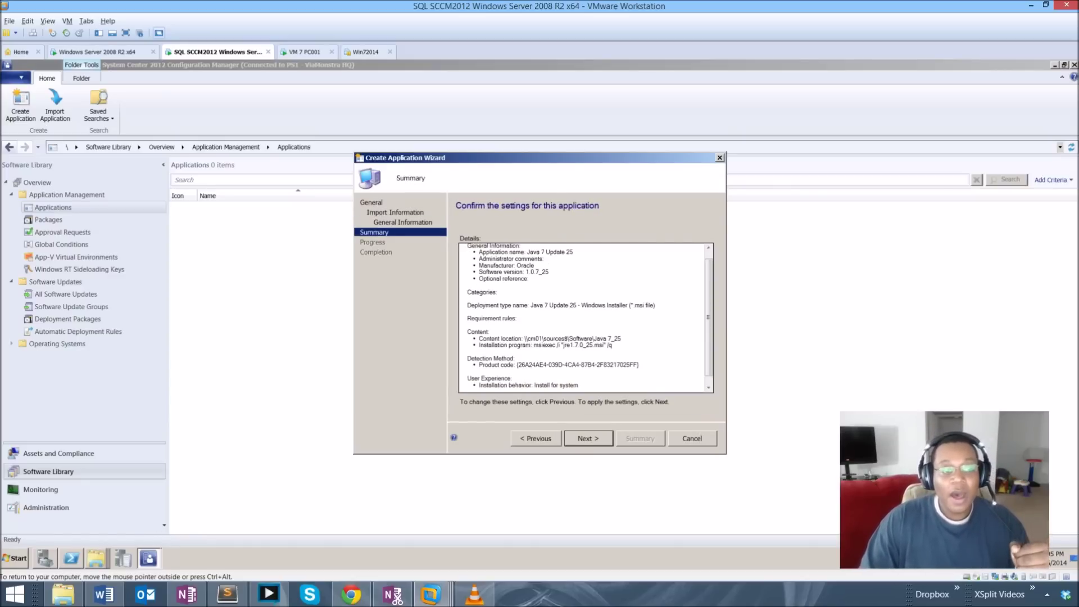
key("Return")
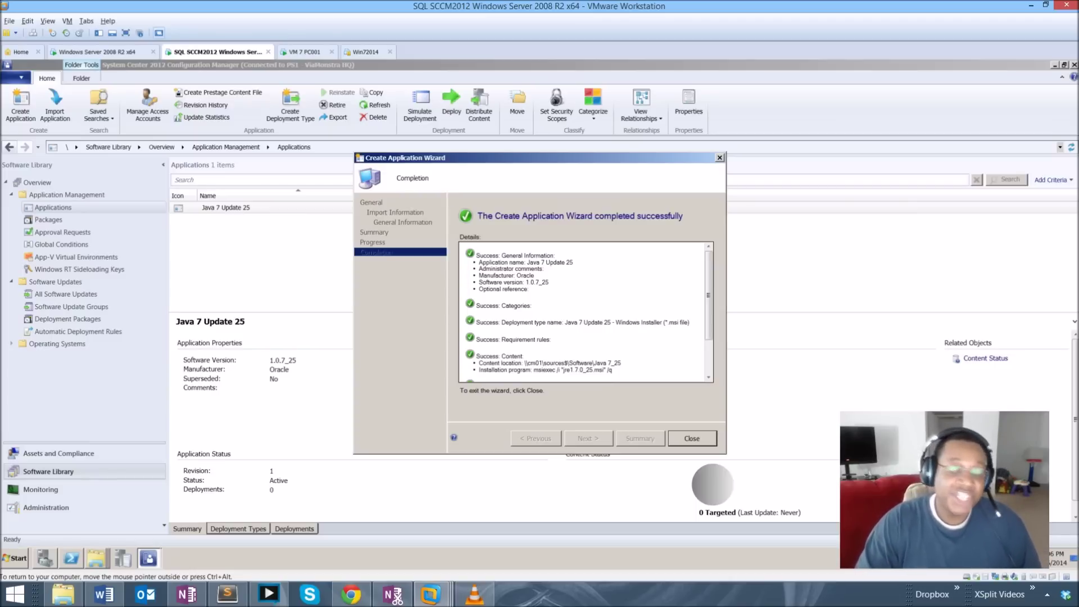
key("Return")
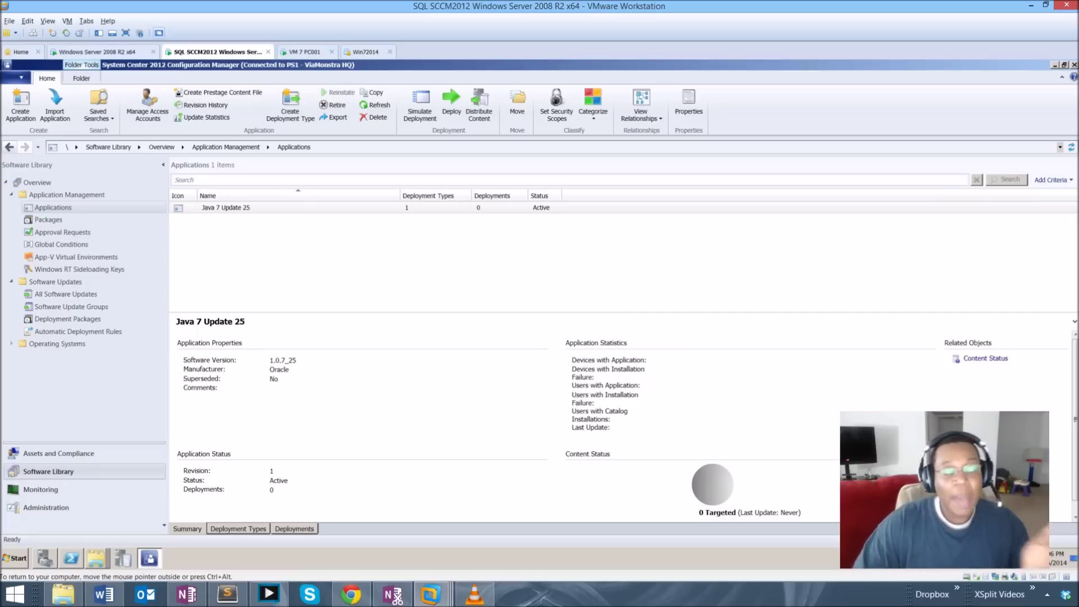
Select the Java 7 Update 25 application and launch Distribute Content
left_click(404, 259)
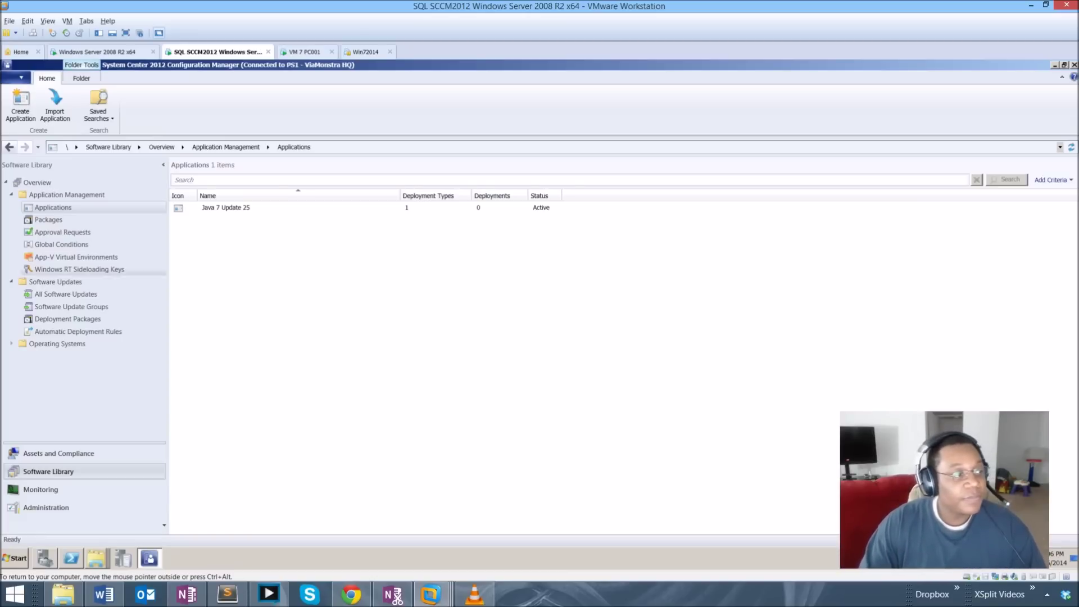
left_click(226, 208)
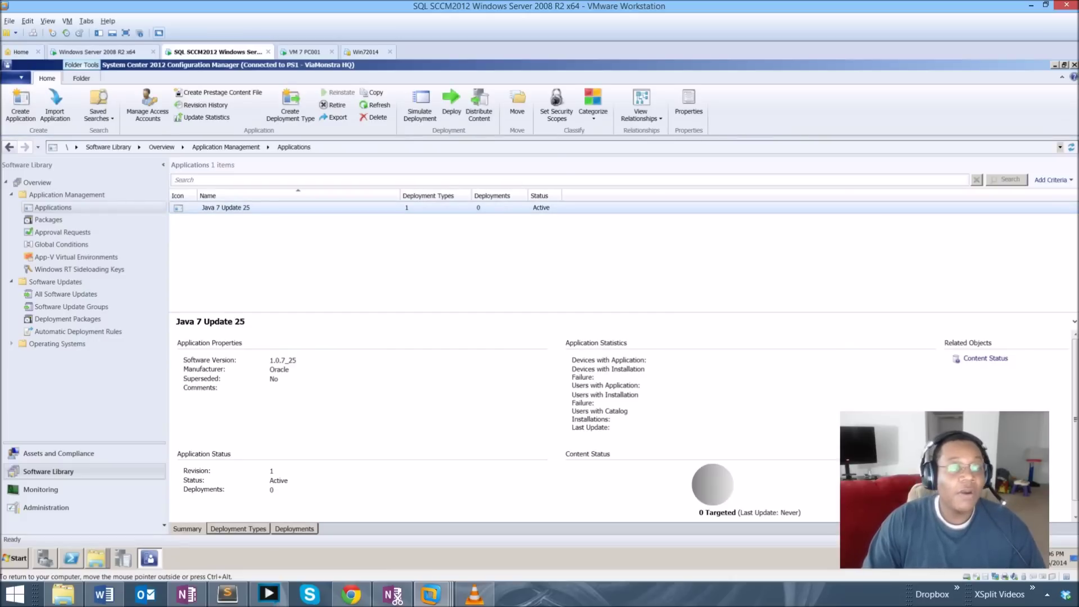
left_click(479, 103)
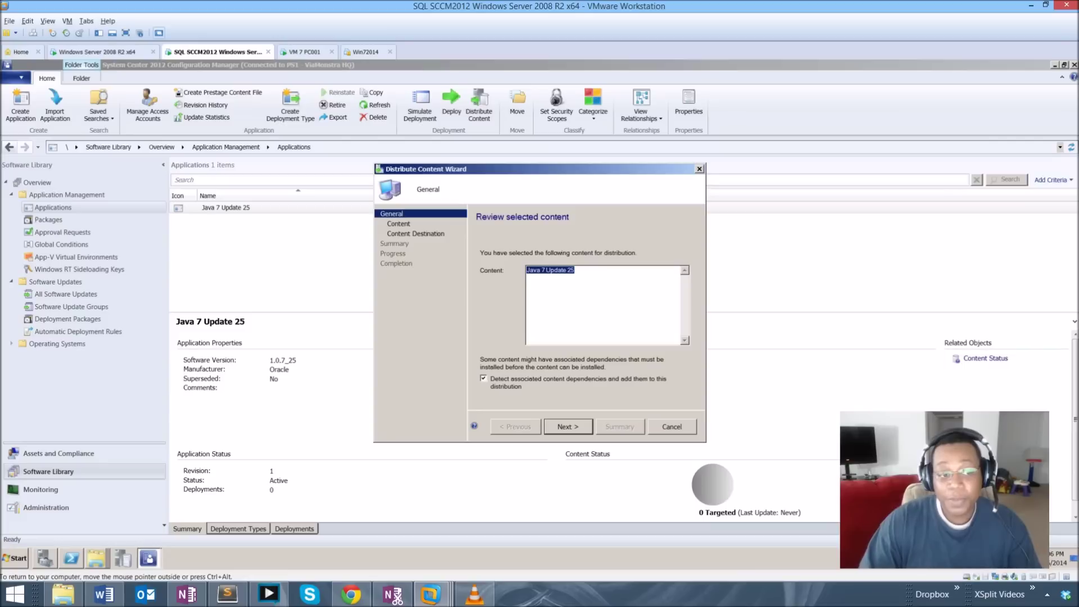
Distribute the application's content to the CM01 distribution point and finish the wizard
key("Return")
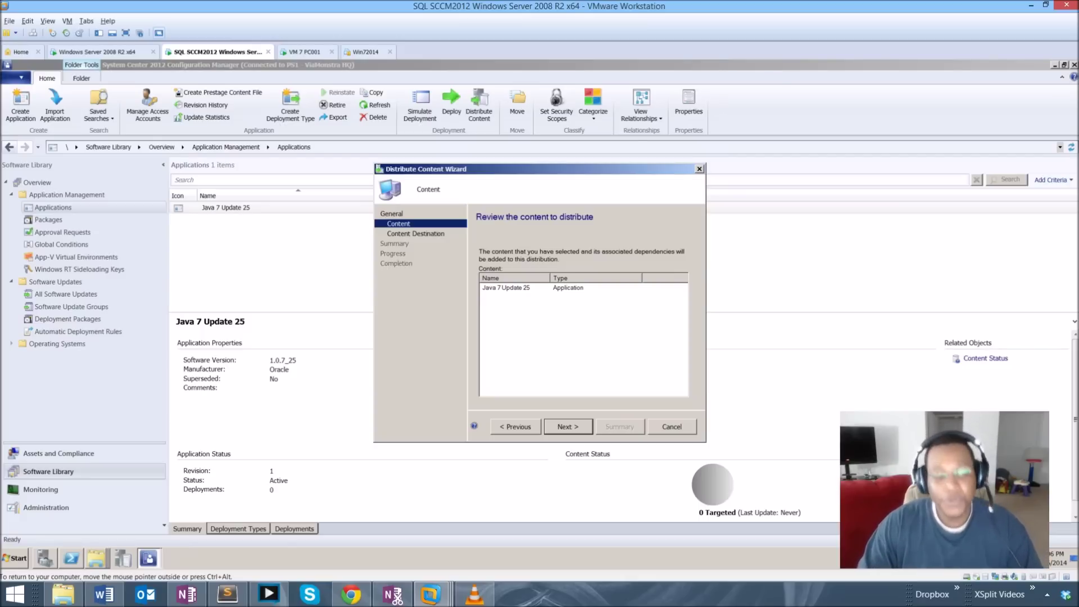
key("Return")
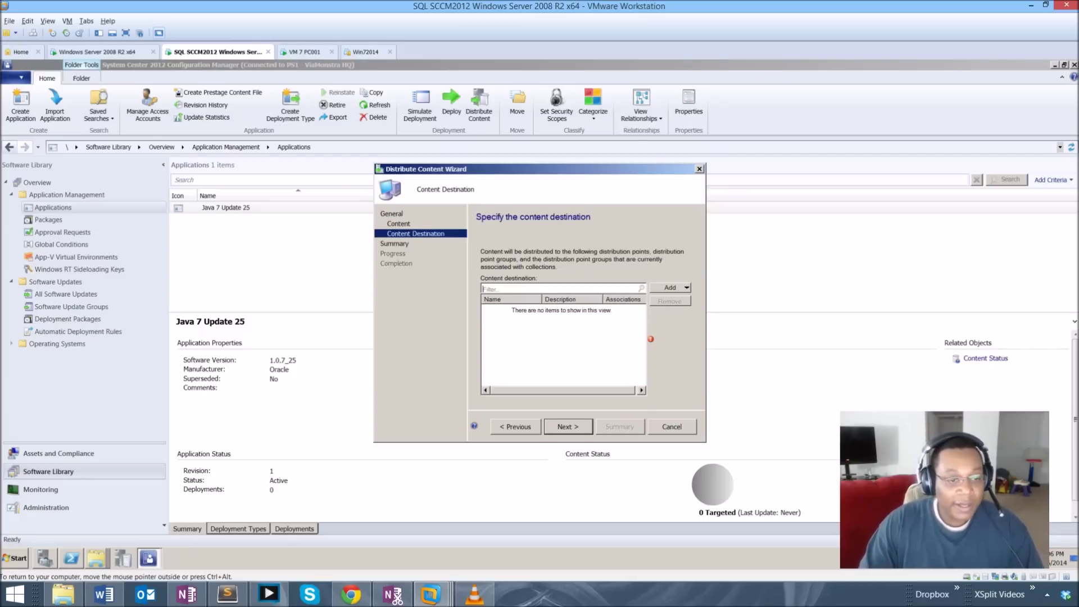
left_click(671, 287)
left_click(689, 308)
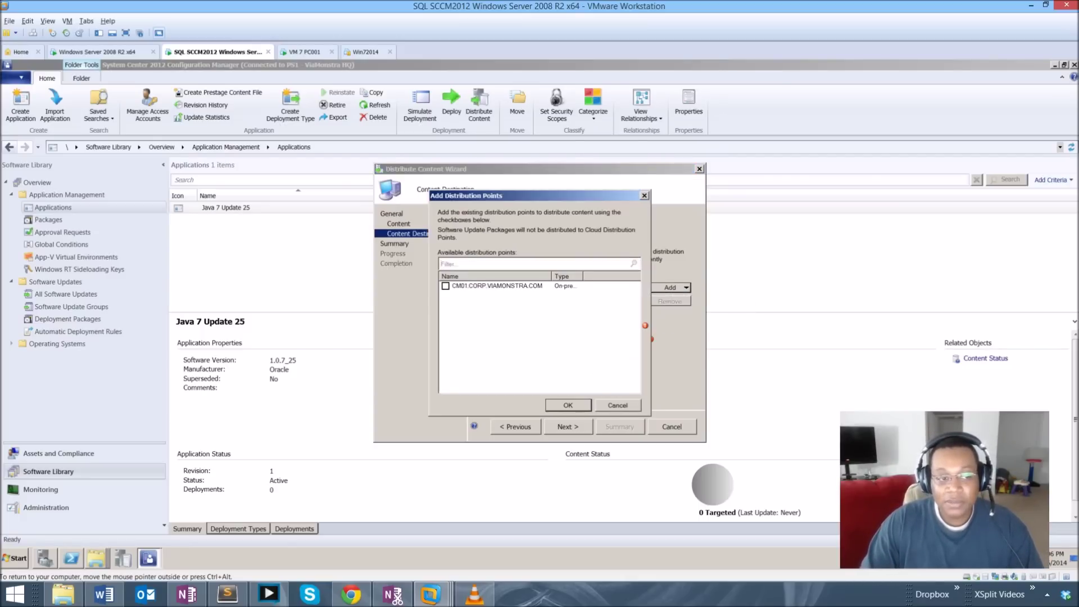
left_click(497, 286)
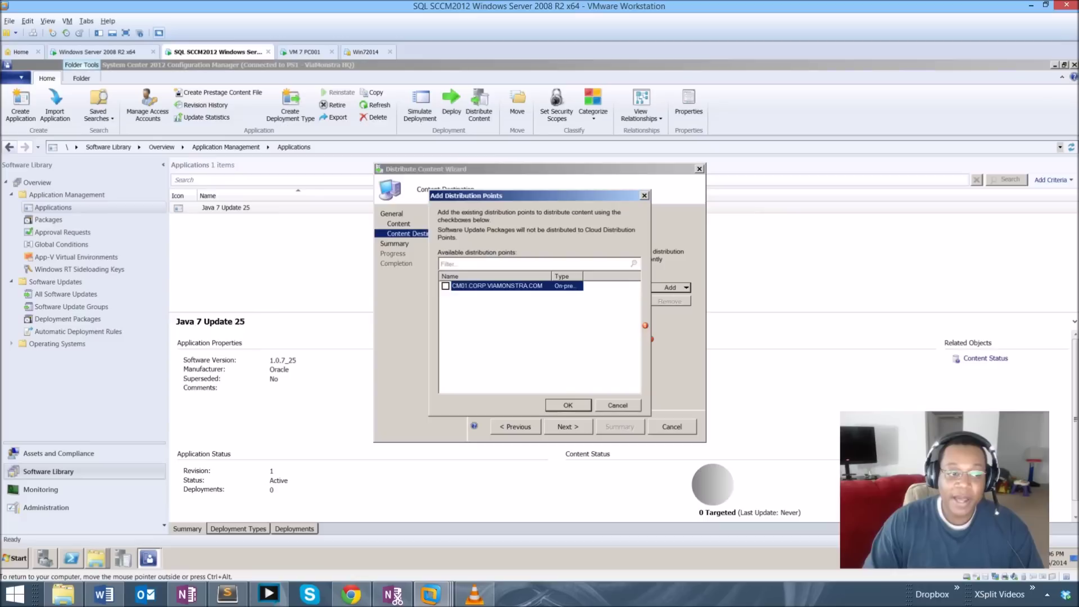
left_click(446, 286)
left_click(568, 405)
left_click(568, 426)
left_click(568, 426)
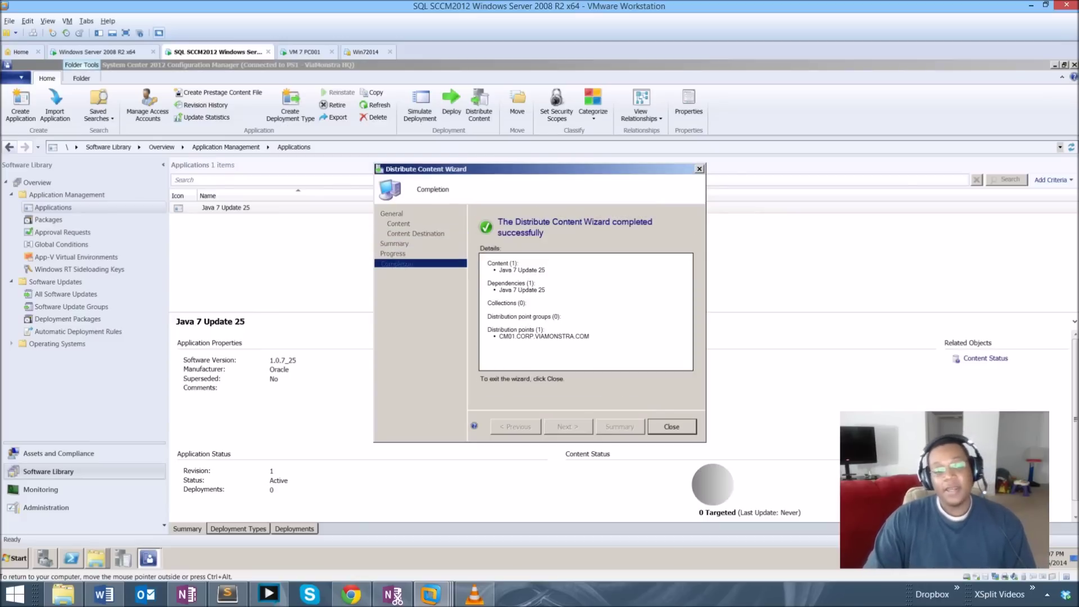
left_click(671, 426)
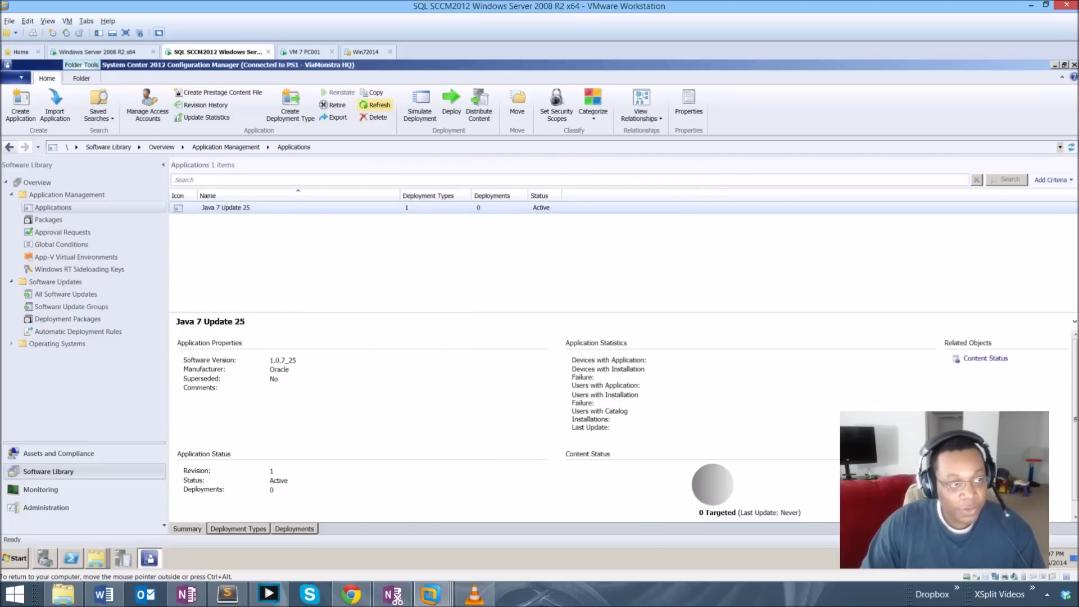
Refresh the application's content status and move to Assets and Compliance
left_click(375, 105)
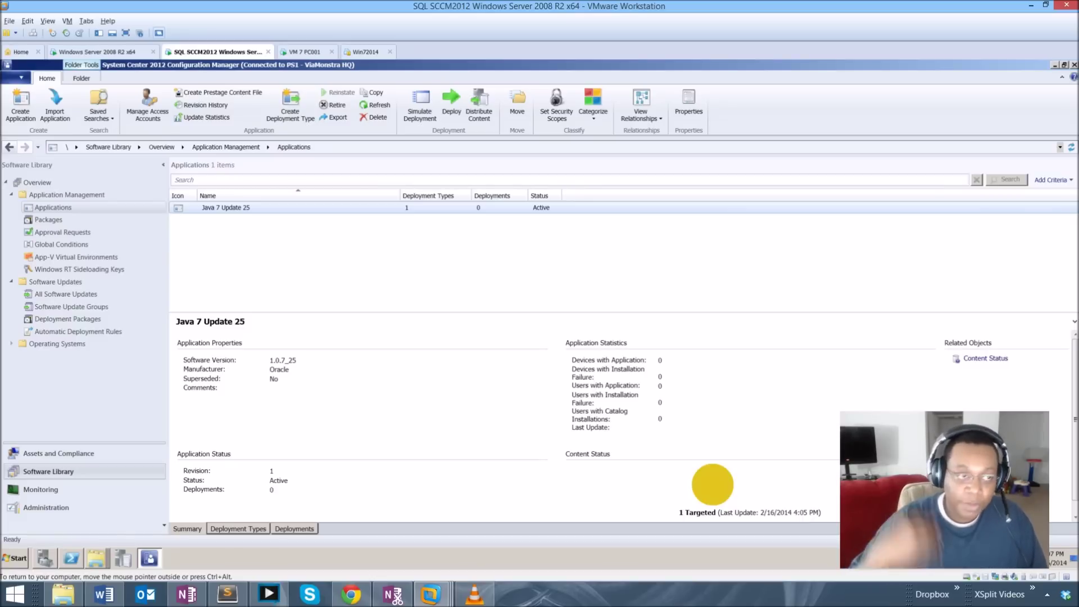
left_click(376, 106)
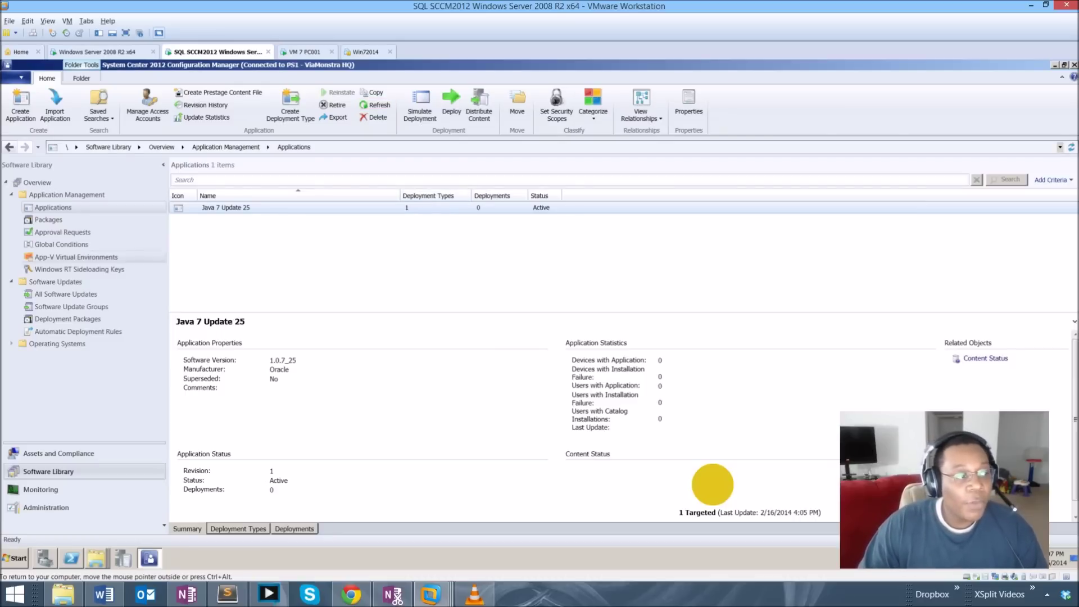
left_click(59, 453)
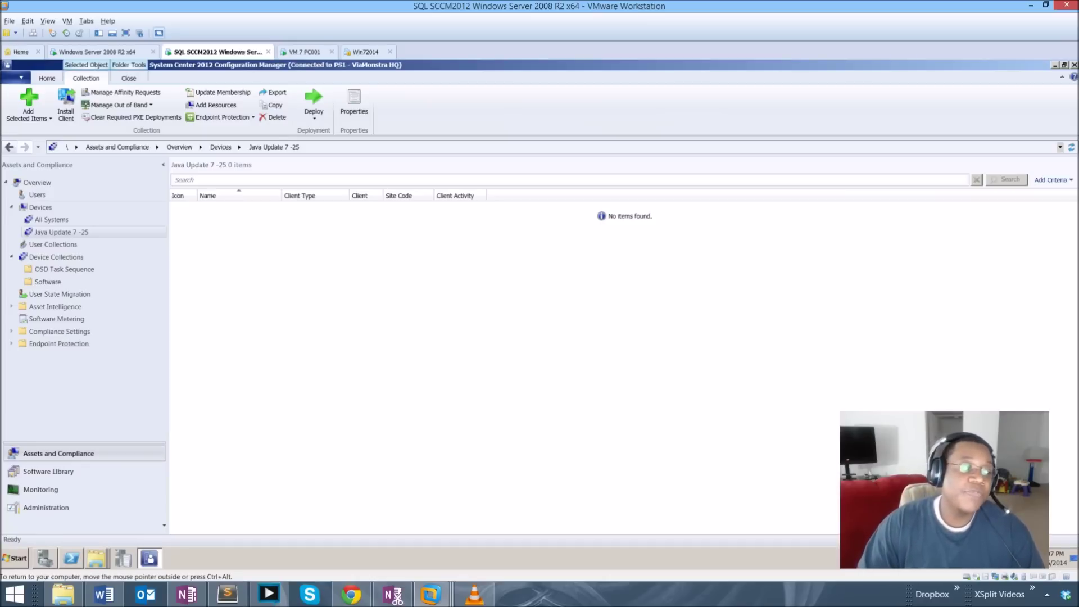
Open Add Resources for the Java Update 7 -25 collection, enter pc001, then switch to PC001
left_click(48, 281)
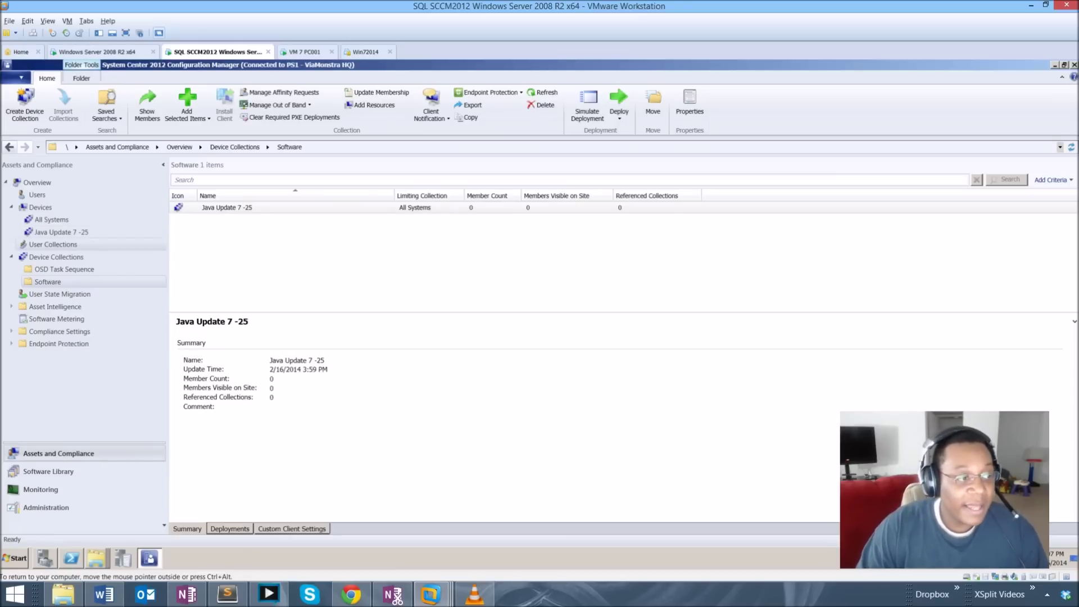
left_click(227, 207)
right_click(236, 208)
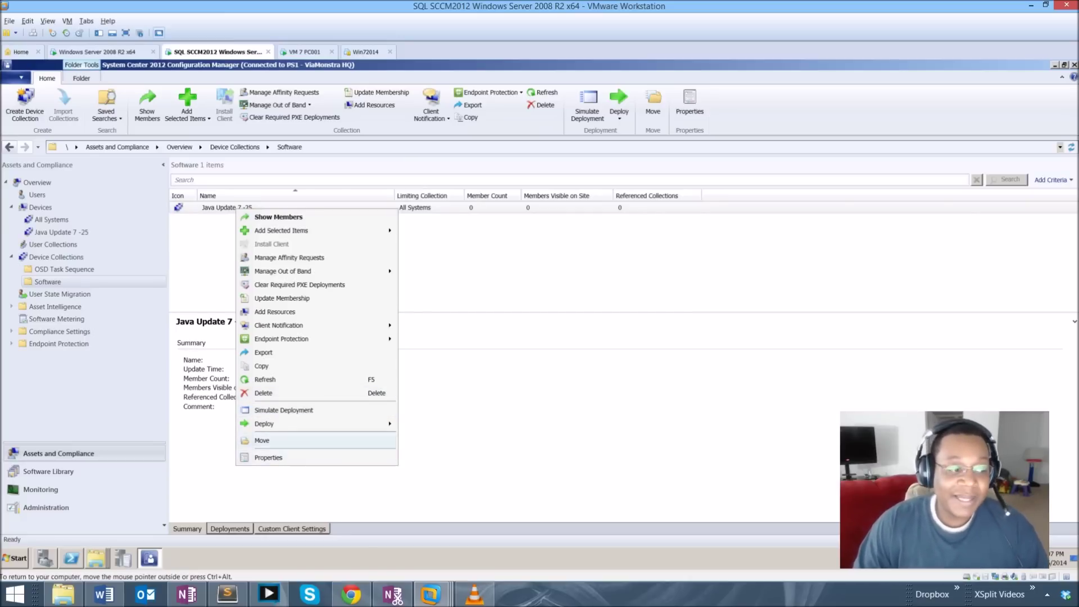
mouse_move(292, 339)
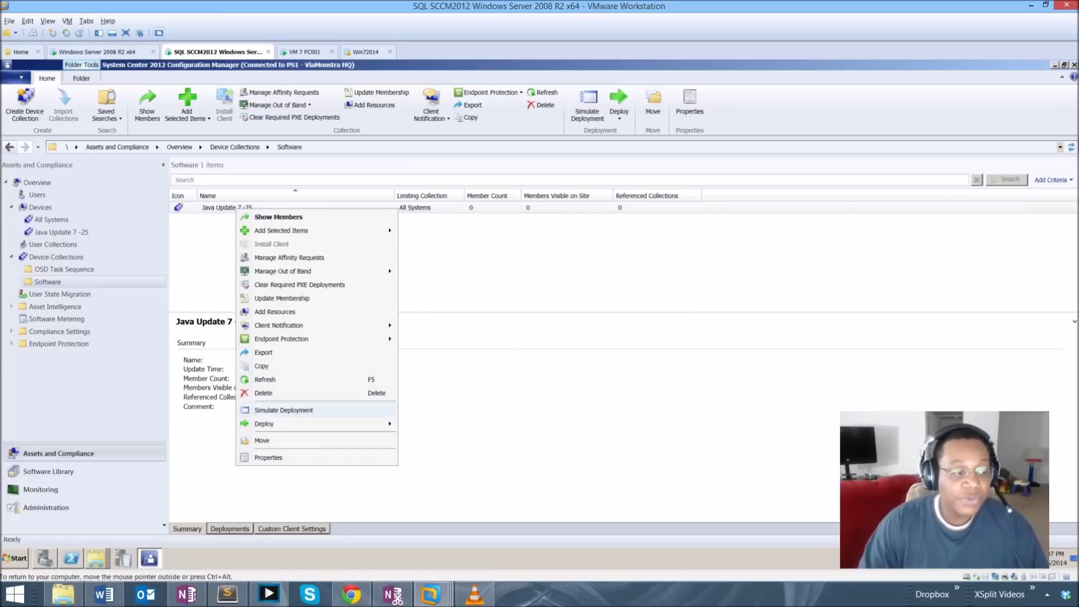
left_click(275, 312)
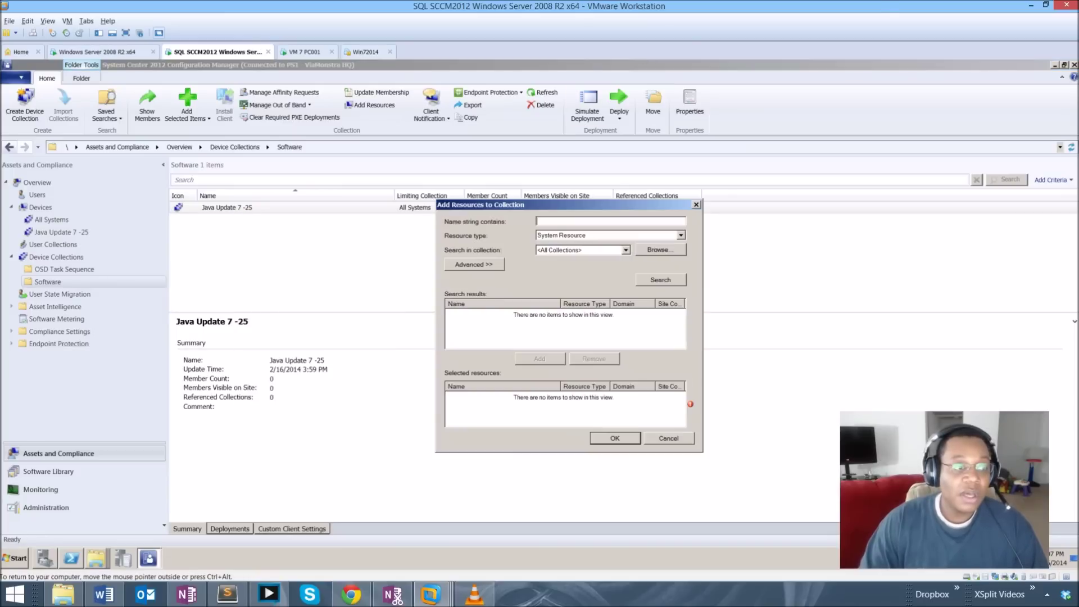
type("pc001")
left_click(306, 52)
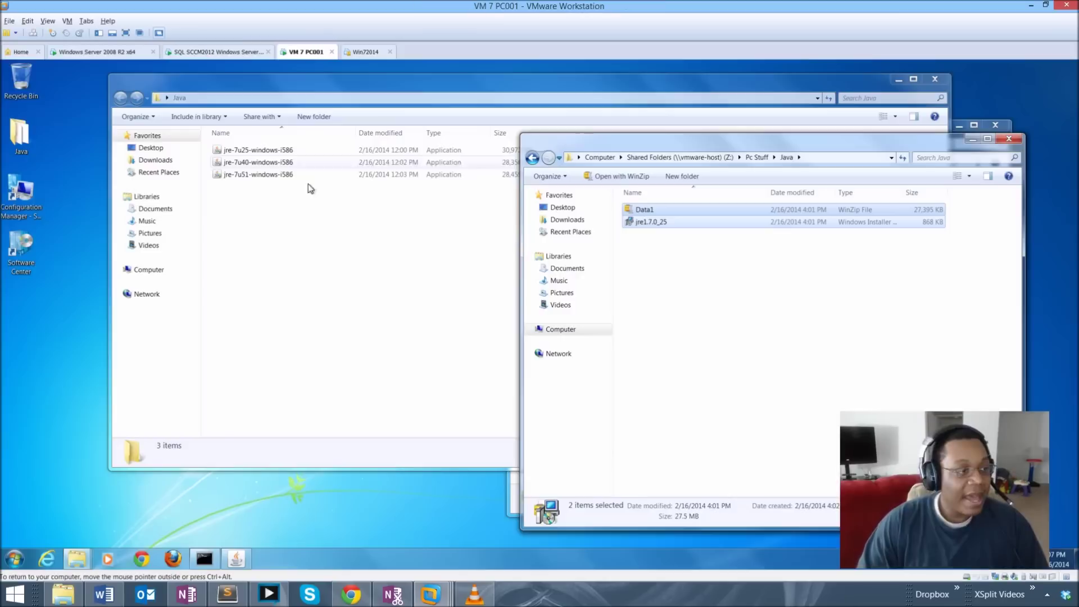
On PC001, view the computer's system properties, then return to the SQL SCCM2012 VM
left_click(310, 229)
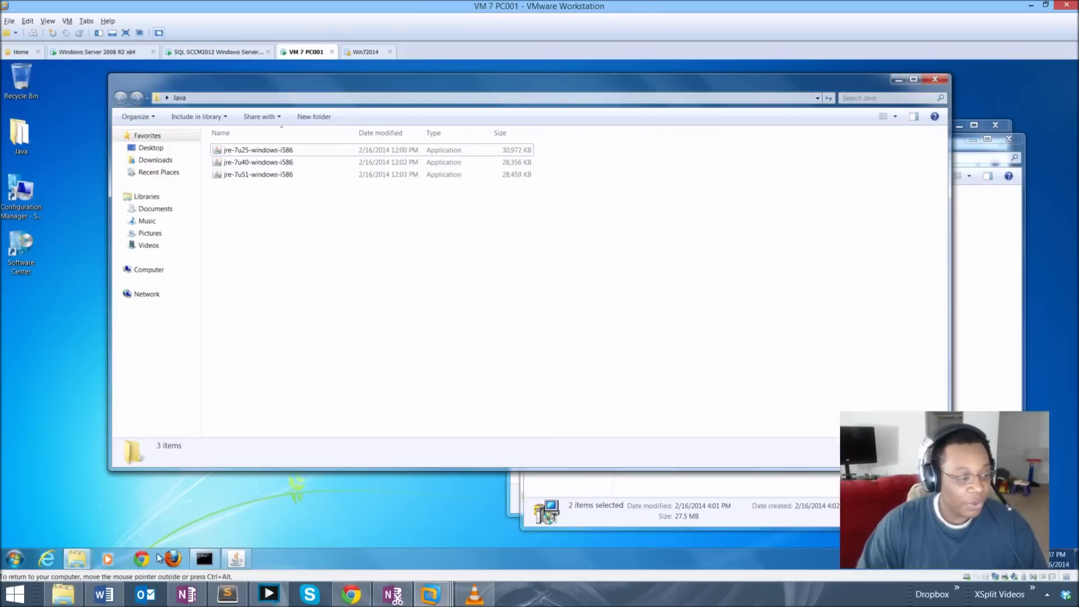
left_click(13, 562)
right_click(190, 421)
left_click(217, 504)
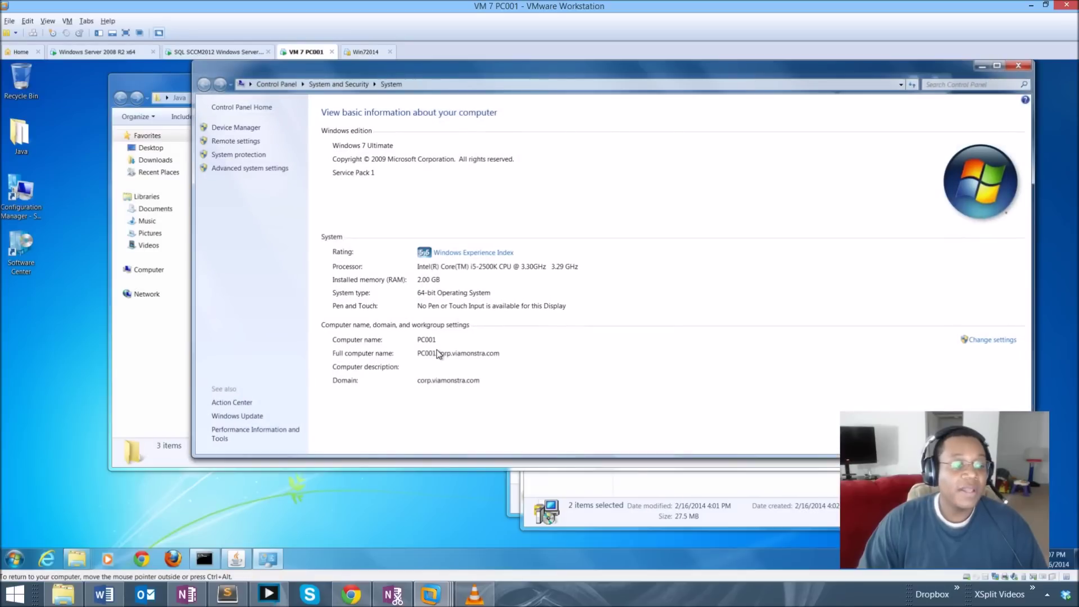
left_click(258, 52)
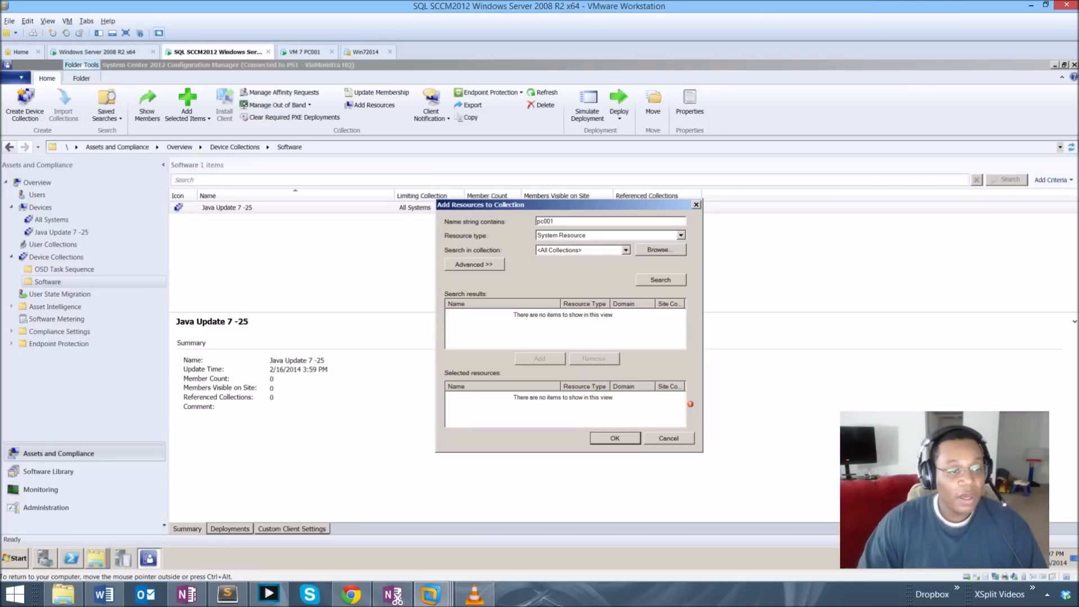
Search for PC001 and add it to the Java Update 7 -25 collection
key("Return")
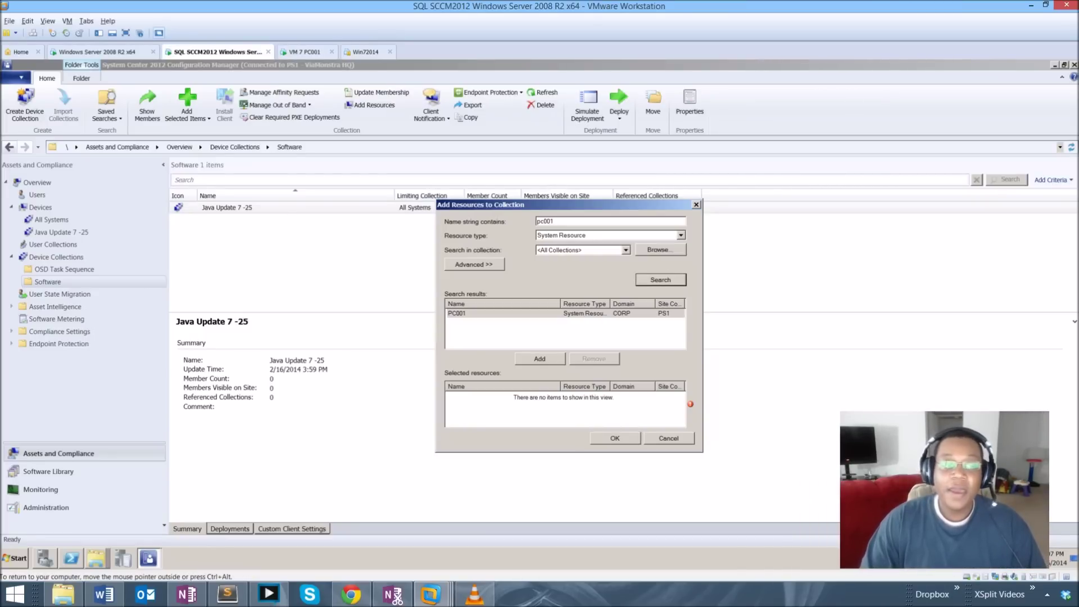
left_click(539, 358)
left_click(615, 438)
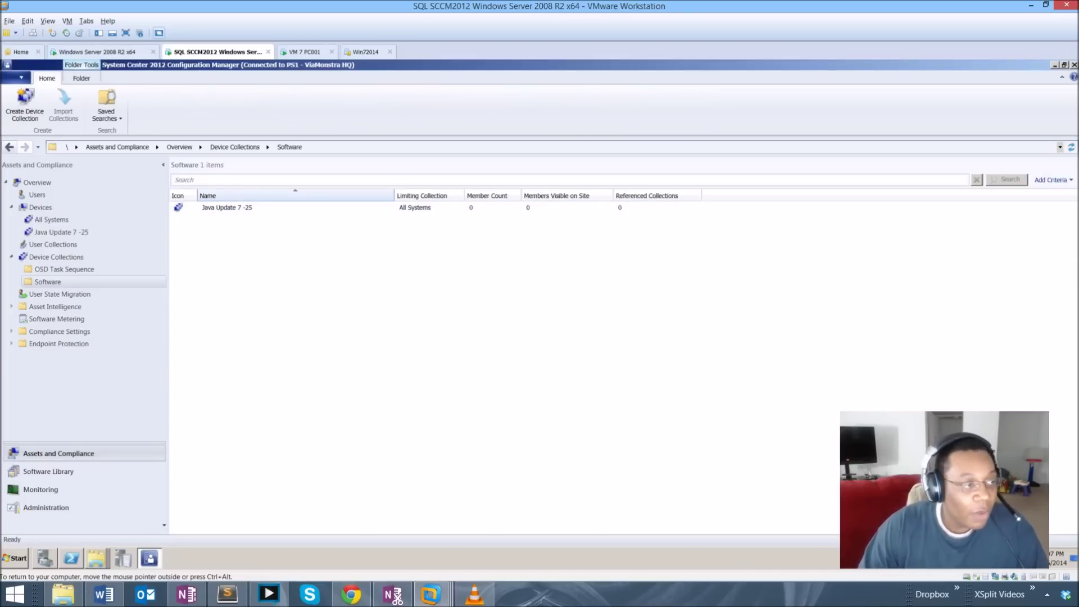
Refresh the collections and open Java Update 7 -25 to confirm PC001 is a member
left_click(227, 208)
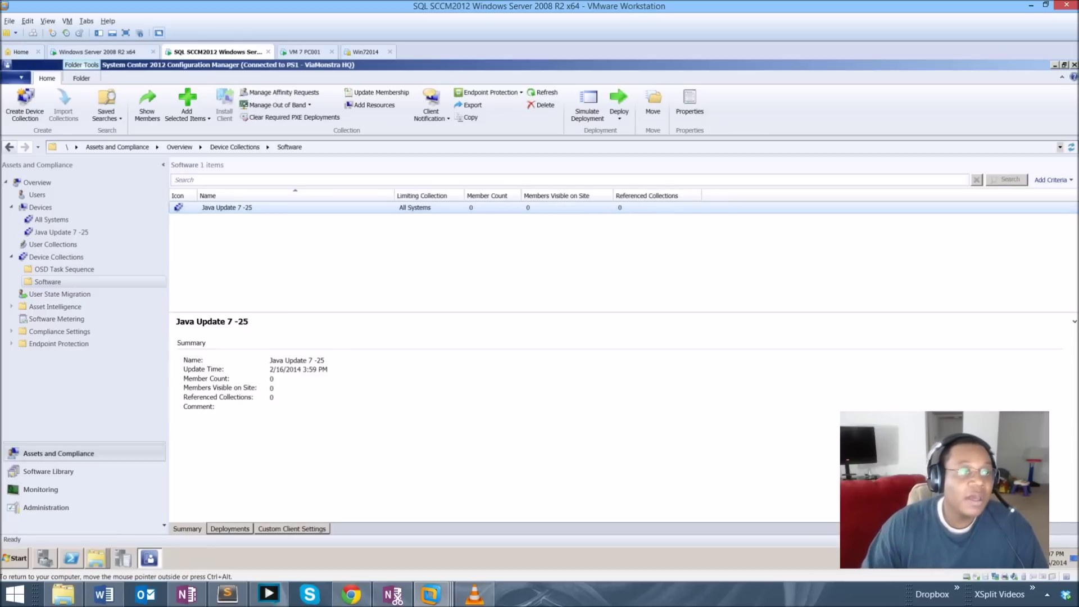
left_click(543, 93)
left_click(542, 93)
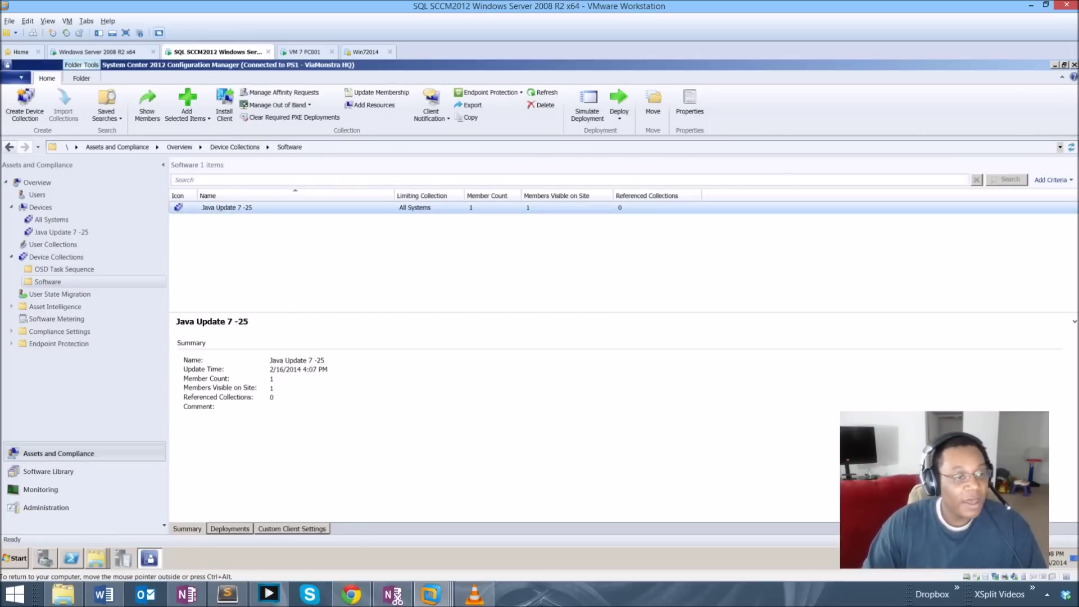
double_click(227, 208)
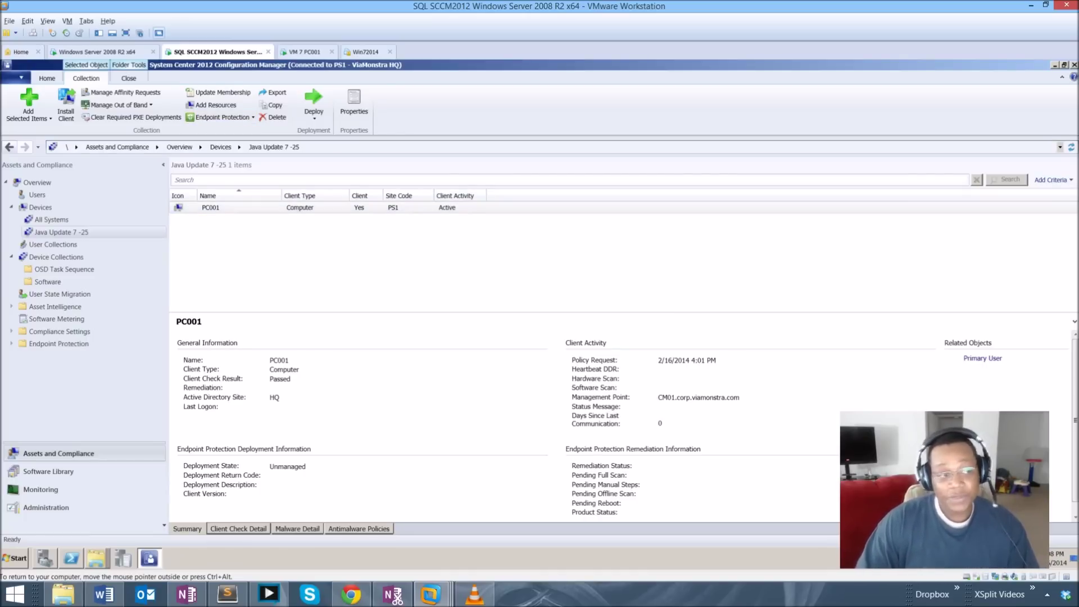
left_click(48, 471)
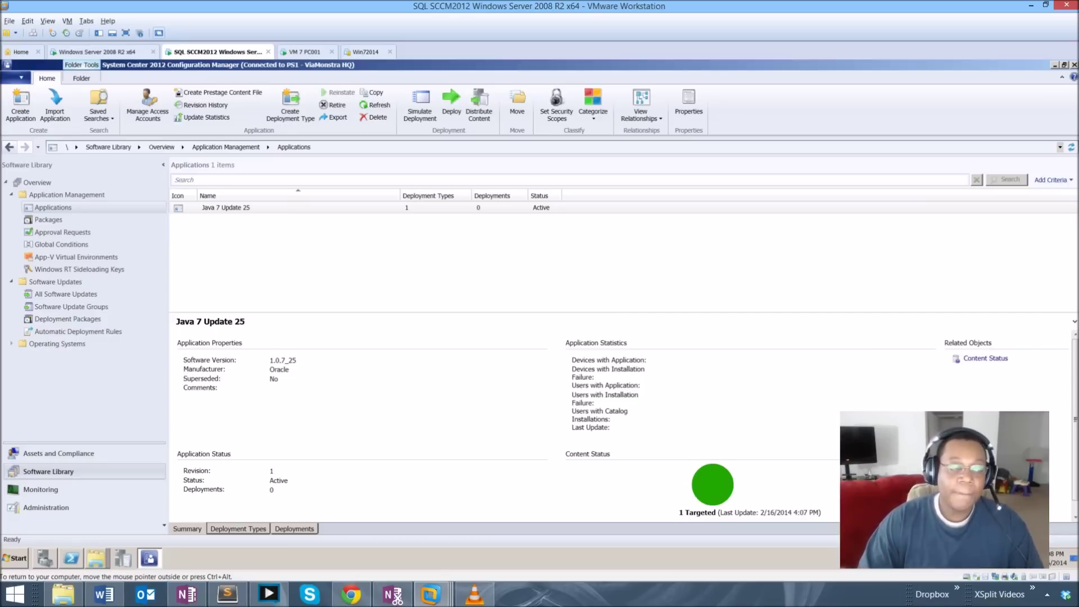
Launch the Deploy Software Wizard for the Java 7 Update 25 application
left_click(451, 104)
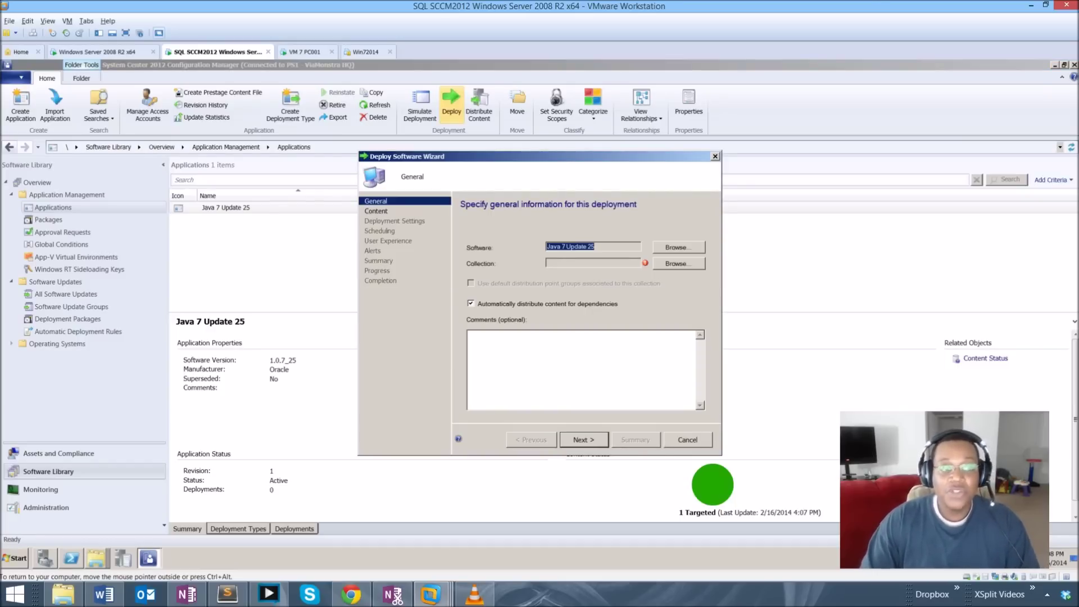
Cancel the Deploy Software Wizard without saving and reselect Java 7 Update 25
key("Escape")
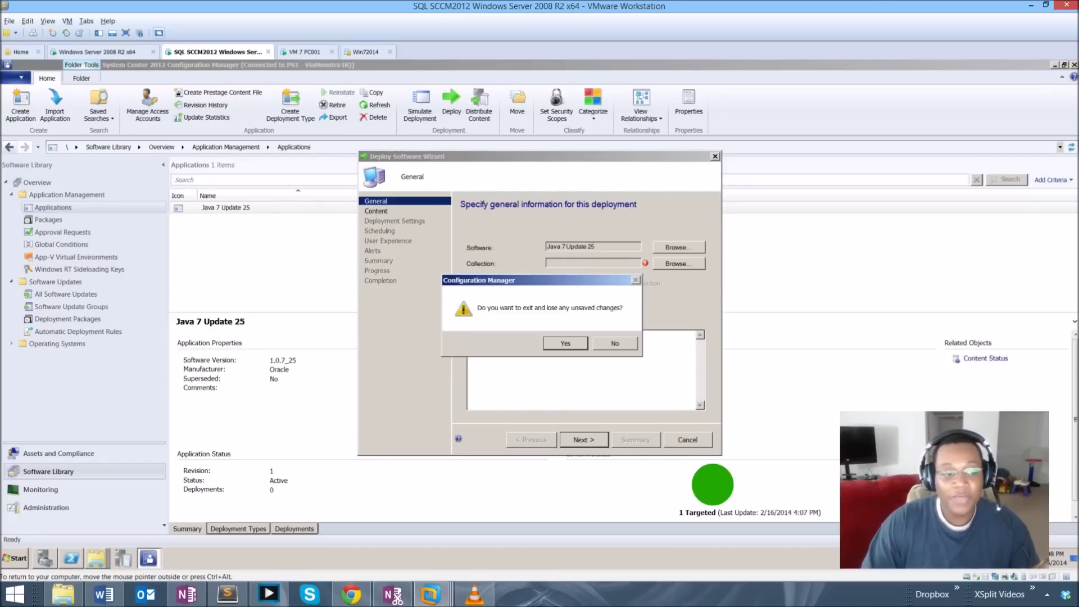
key("Return")
left_click(226, 208)
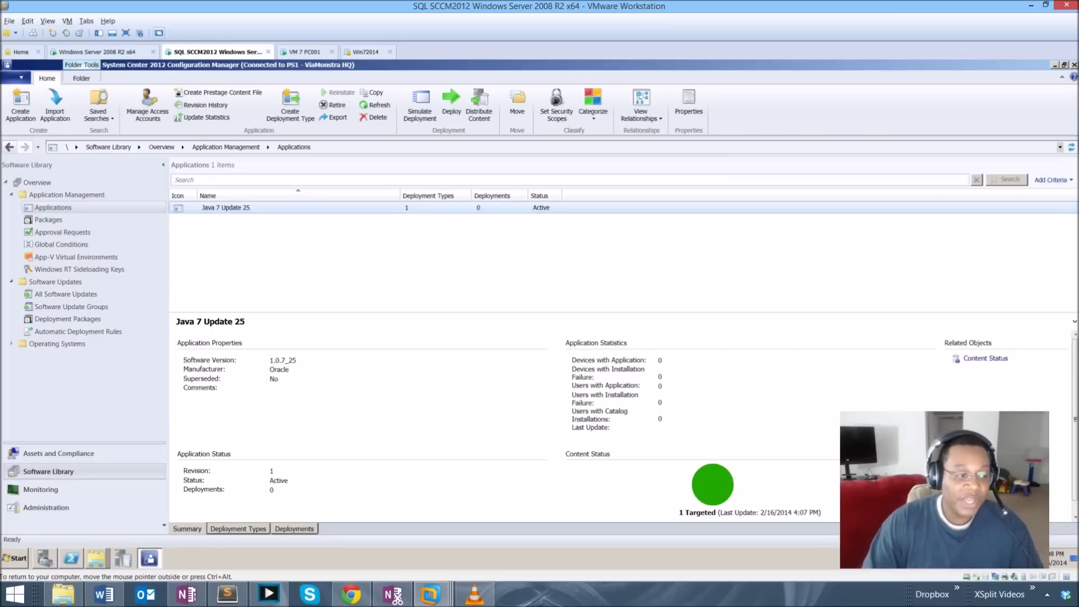
Open the Properties of the Windows Installer deployment type from Deployment Types
left_click(238, 528)
left_click(309, 349)
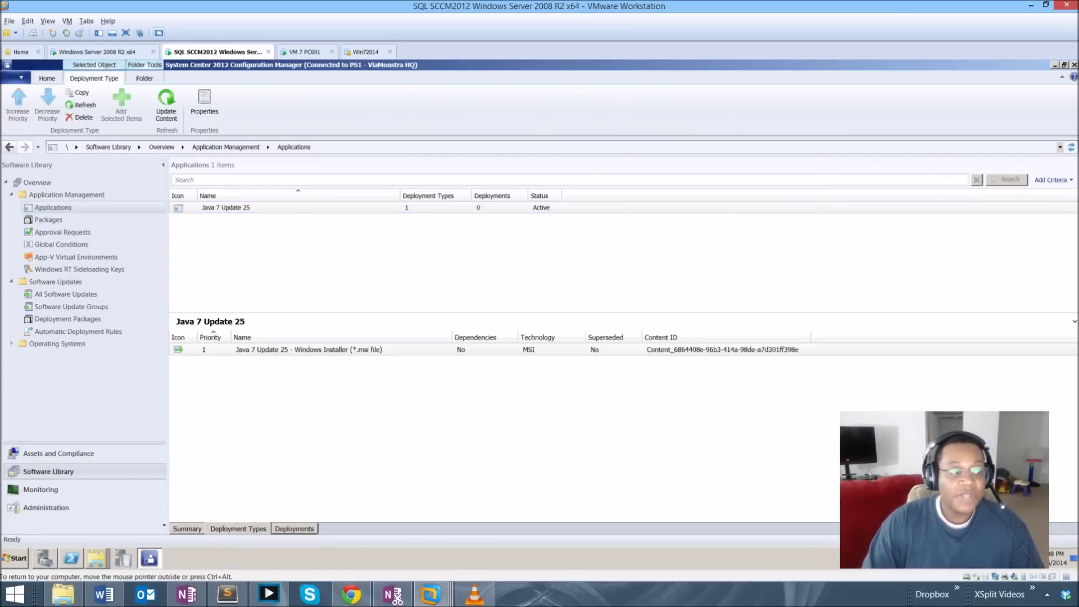
right_click(259, 352)
left_click(295, 461)
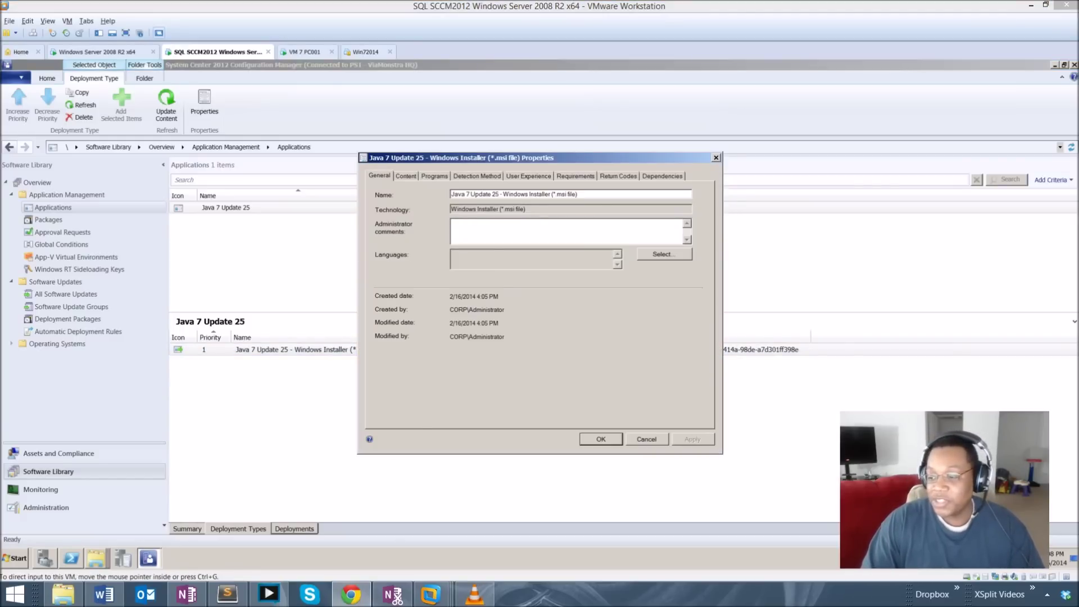
Dismiss the stray Send To OneNote popup, show the Programs tab, and change /q to /qn
key("super+n")
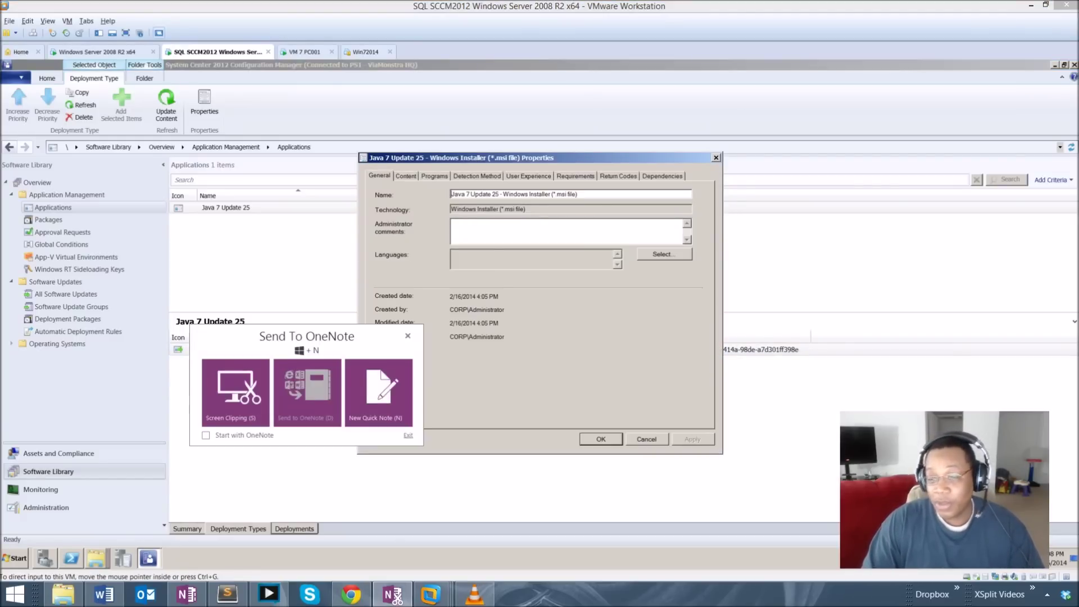
left_click(405, 336)
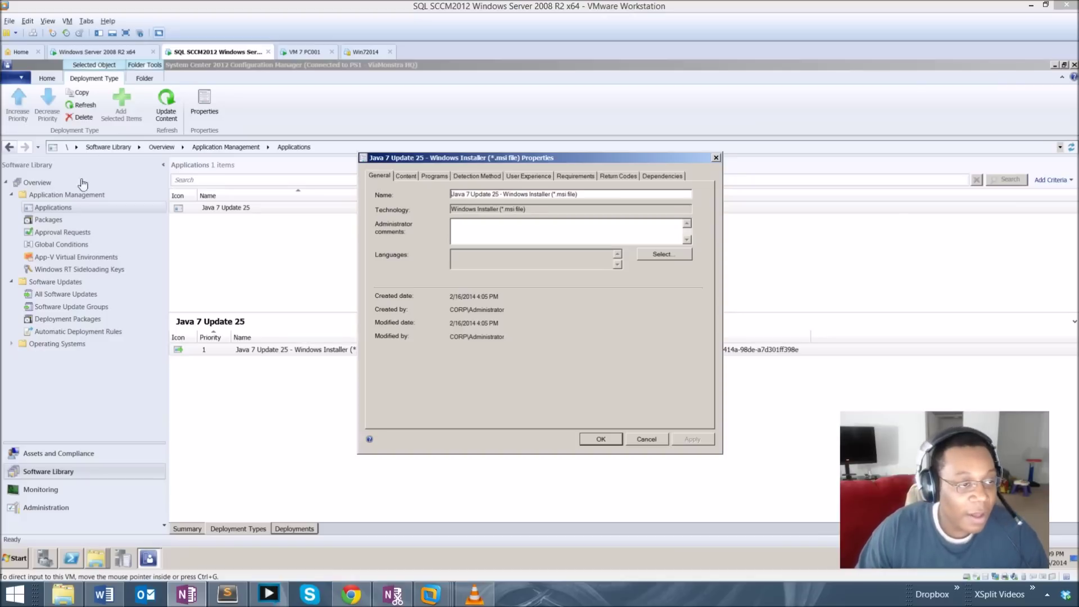
left_click(399, 174)
left_click(405, 175)
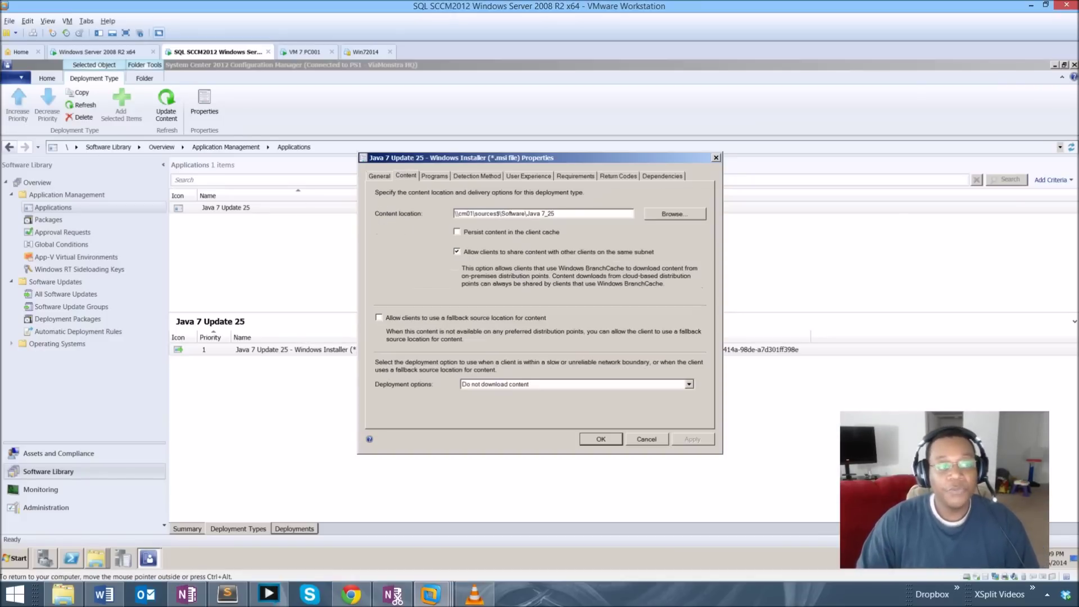
left_click(434, 176)
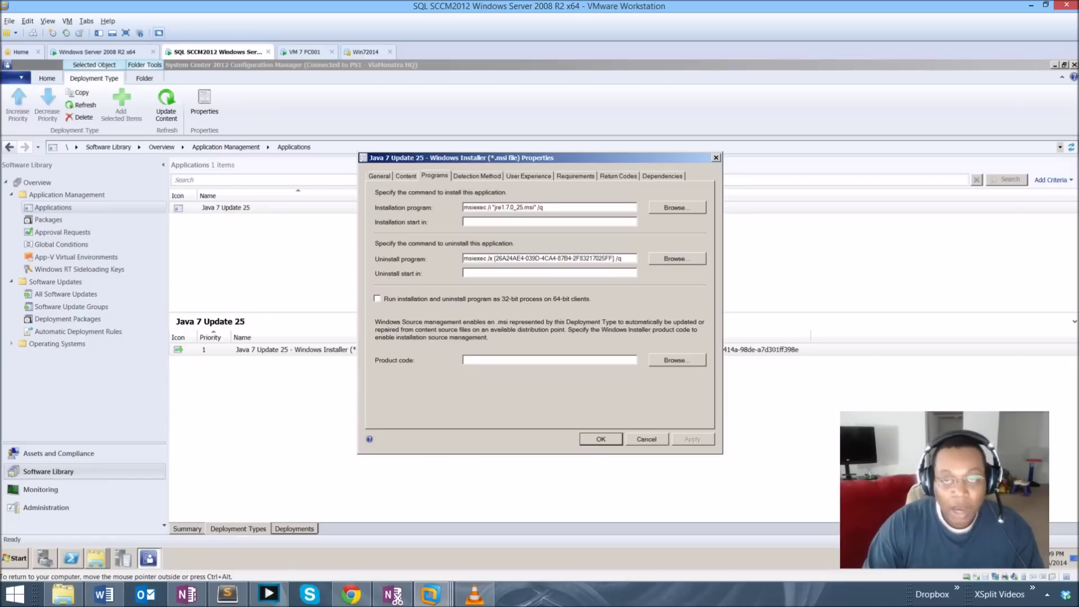
type("n")
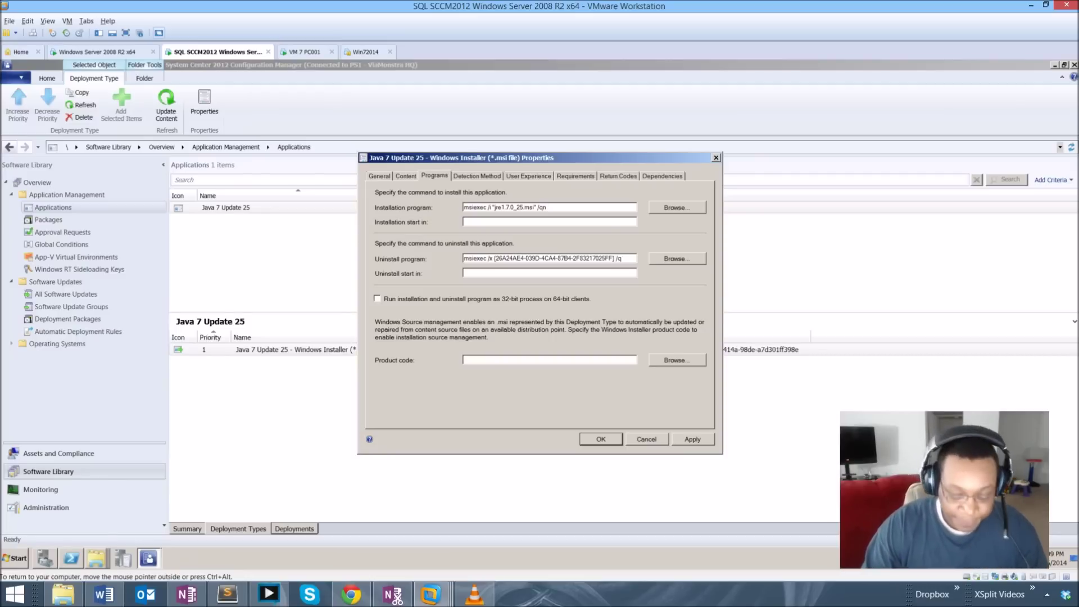
Append /AUTOUPDATECHECK=0 JAVAUPDATE=0 JU=0 EULA=1 /NORESTART to the install command after /qn
type("au")
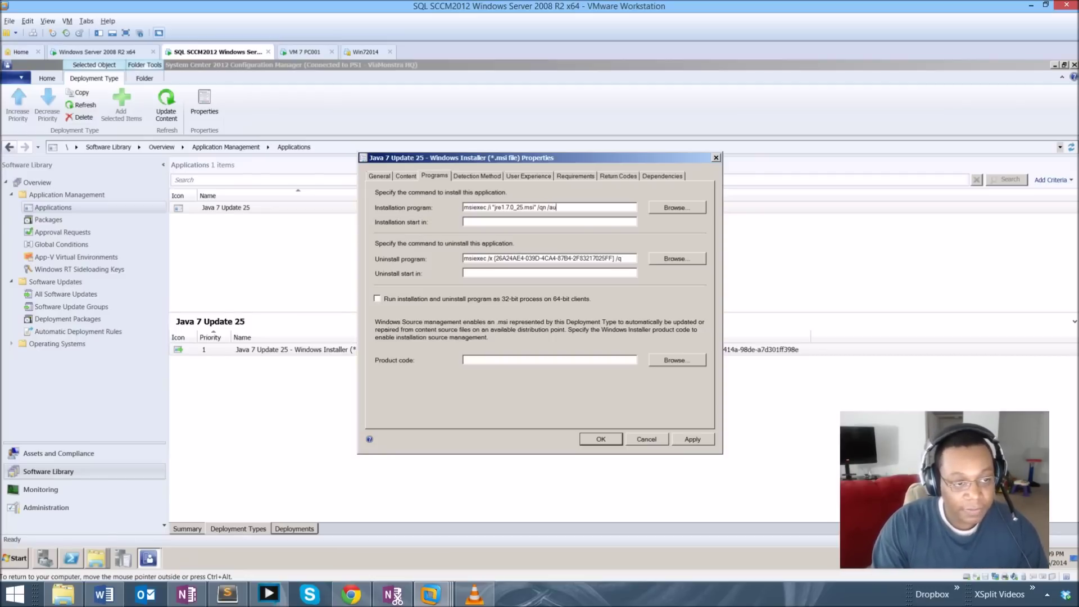
key("BackSpace")
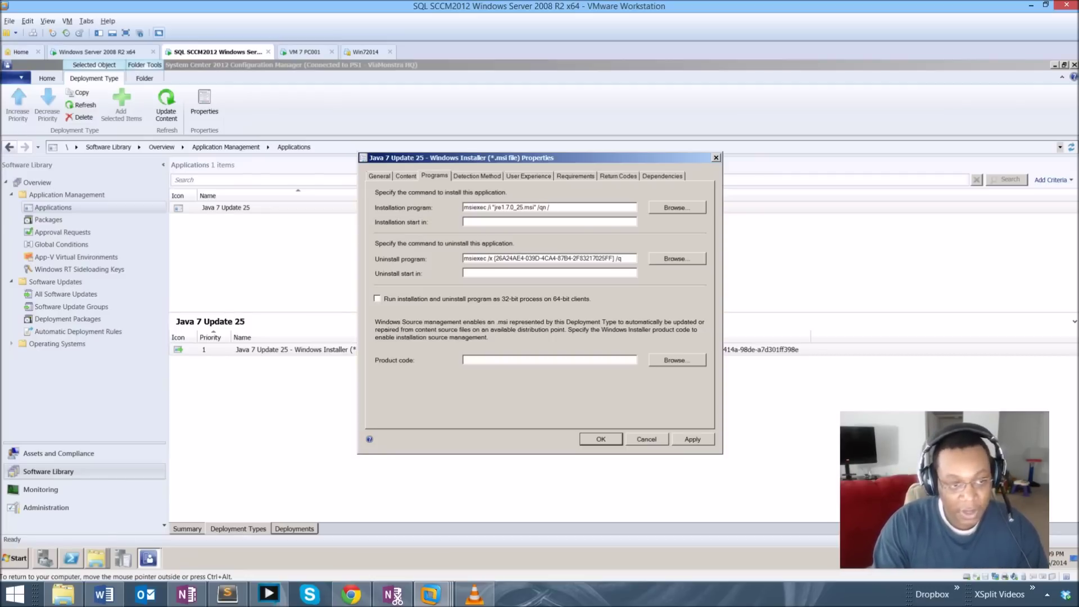
type("AUTOCH")
key("BackSpace")
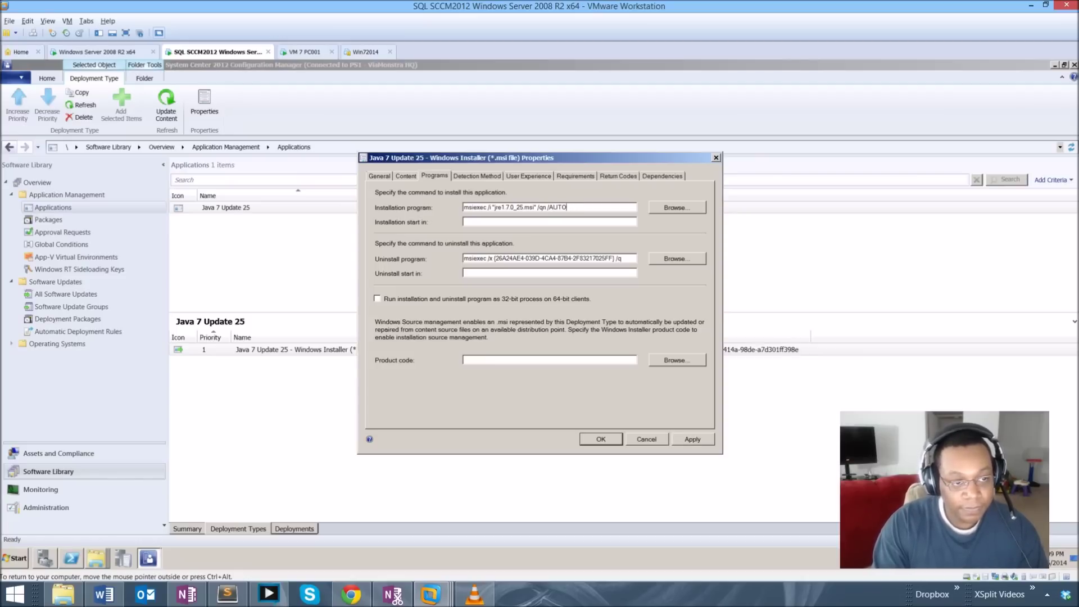
type("UPDA")
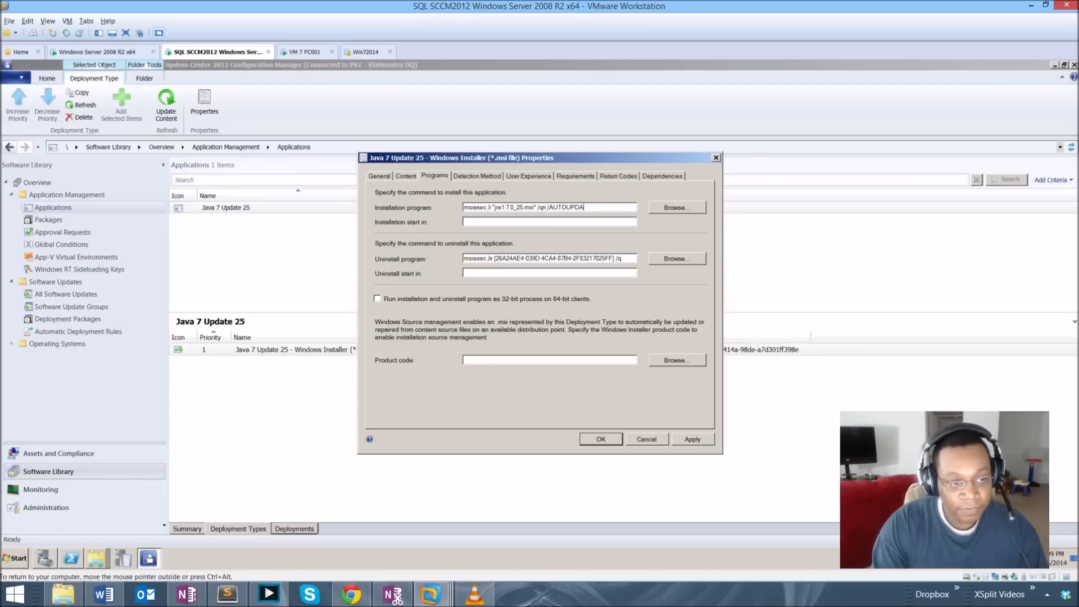
type("TECHECK=0 JAVAUPDATE")
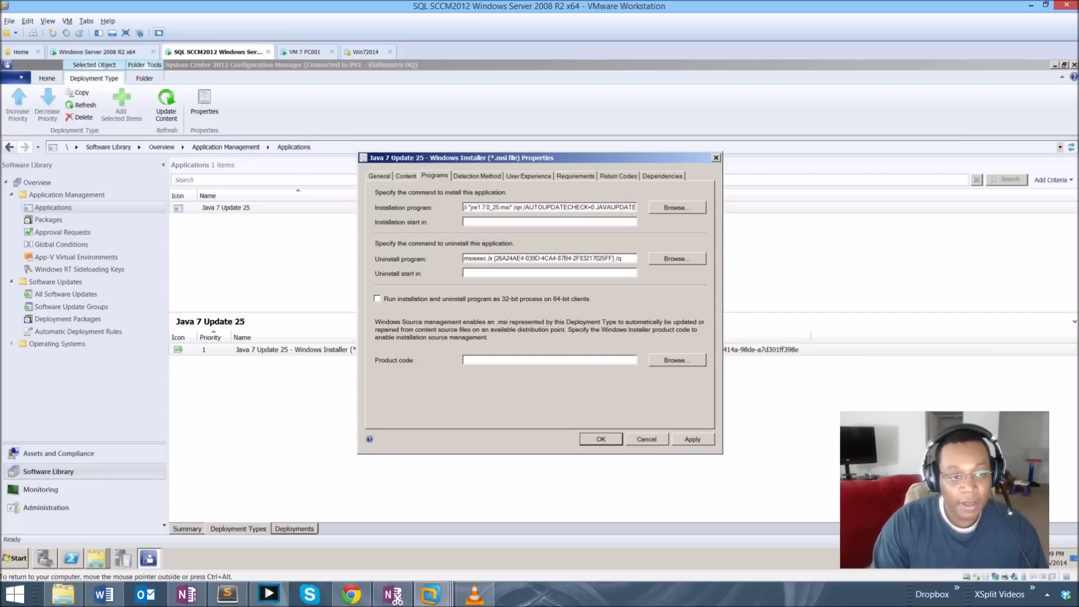
type("=0")
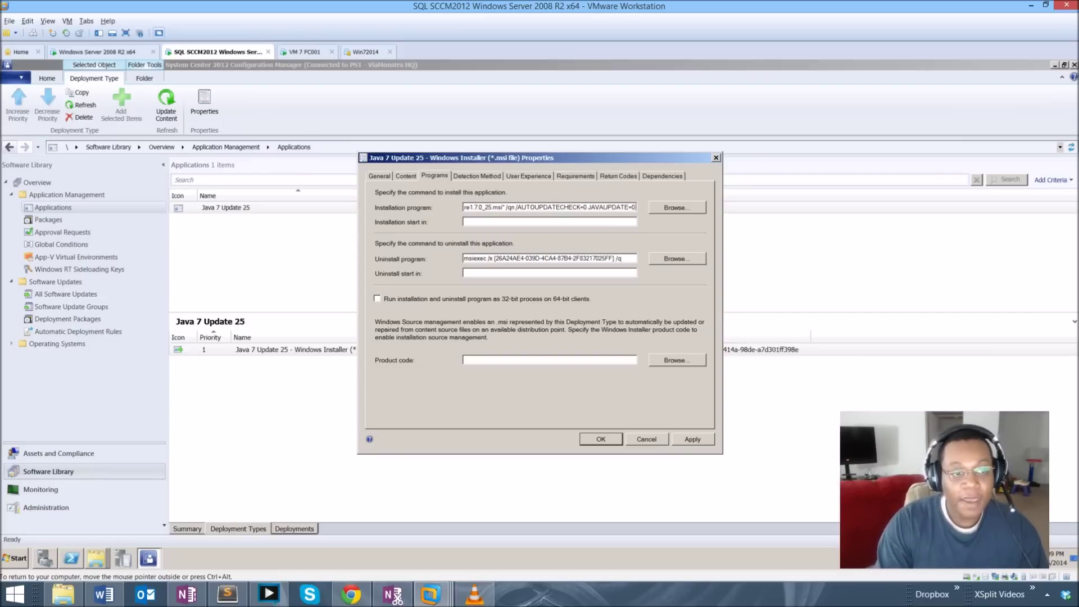
type(" JU=")
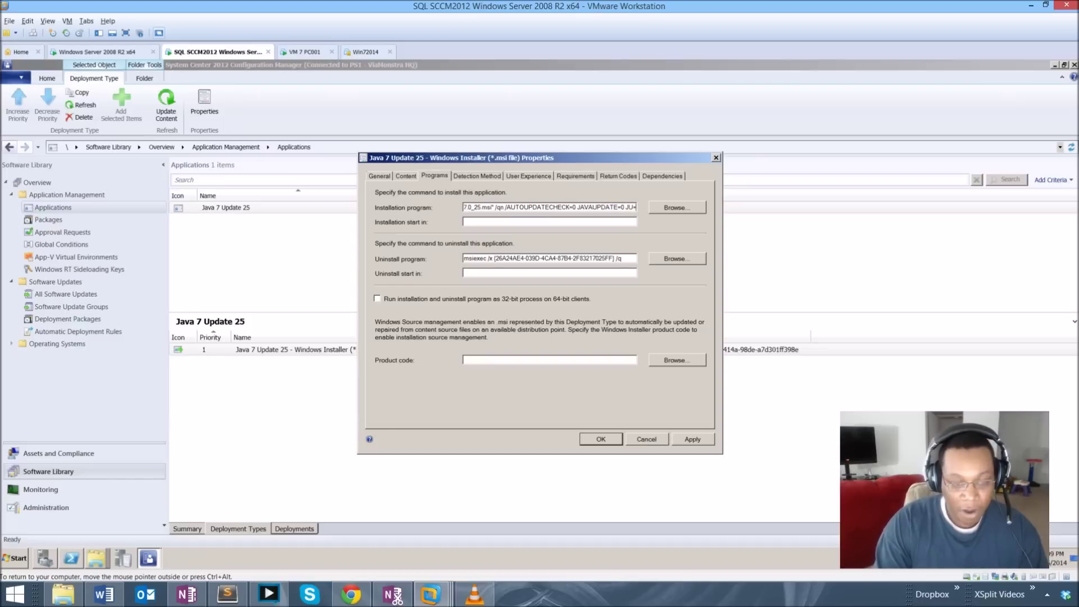
type("0")
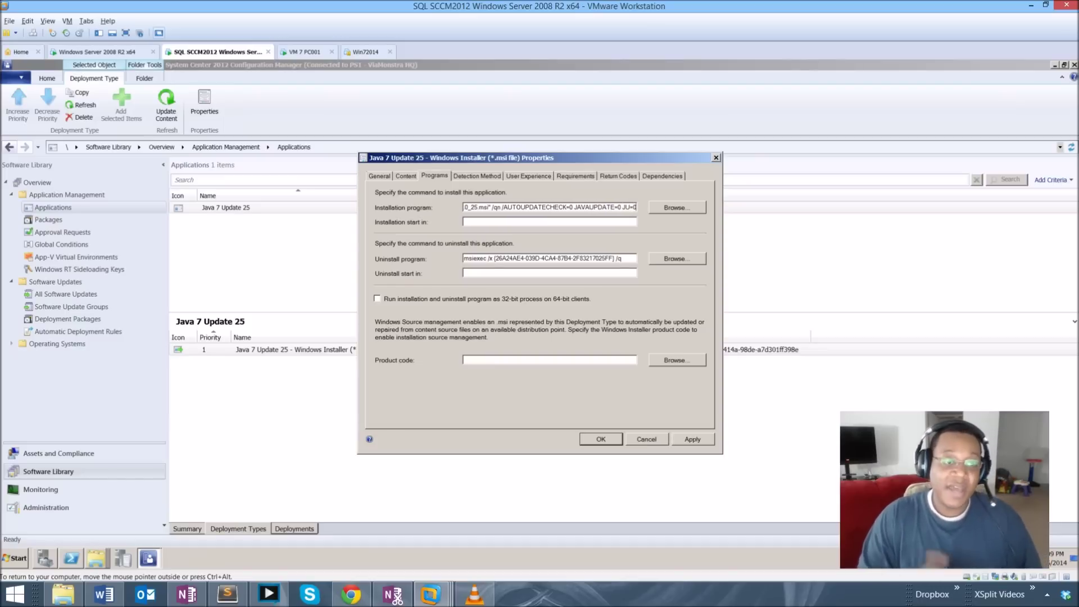
type(" EULA=1")
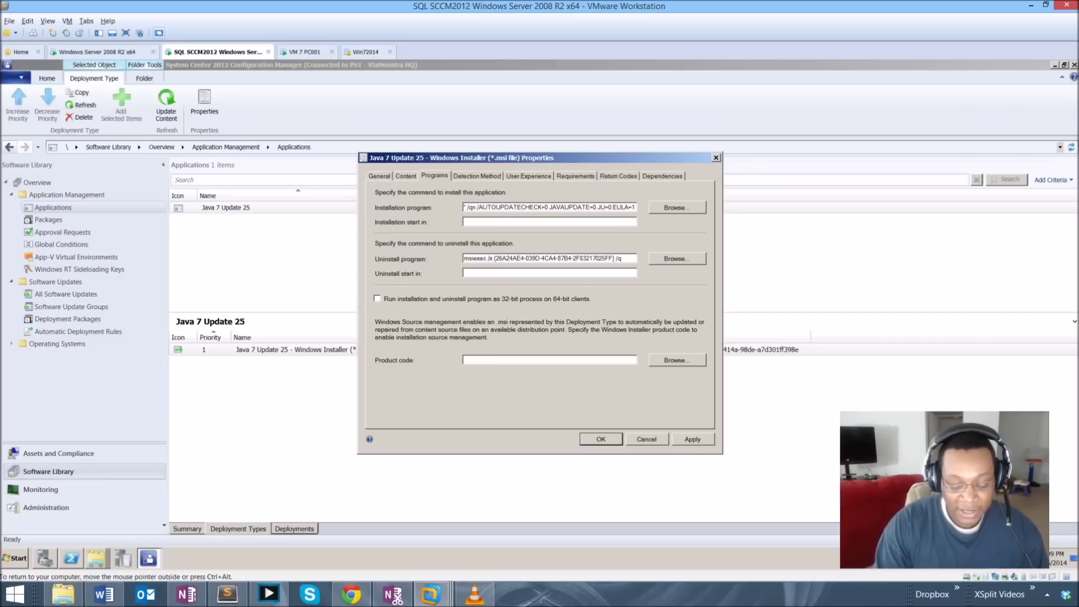
type(" /NORESTART")
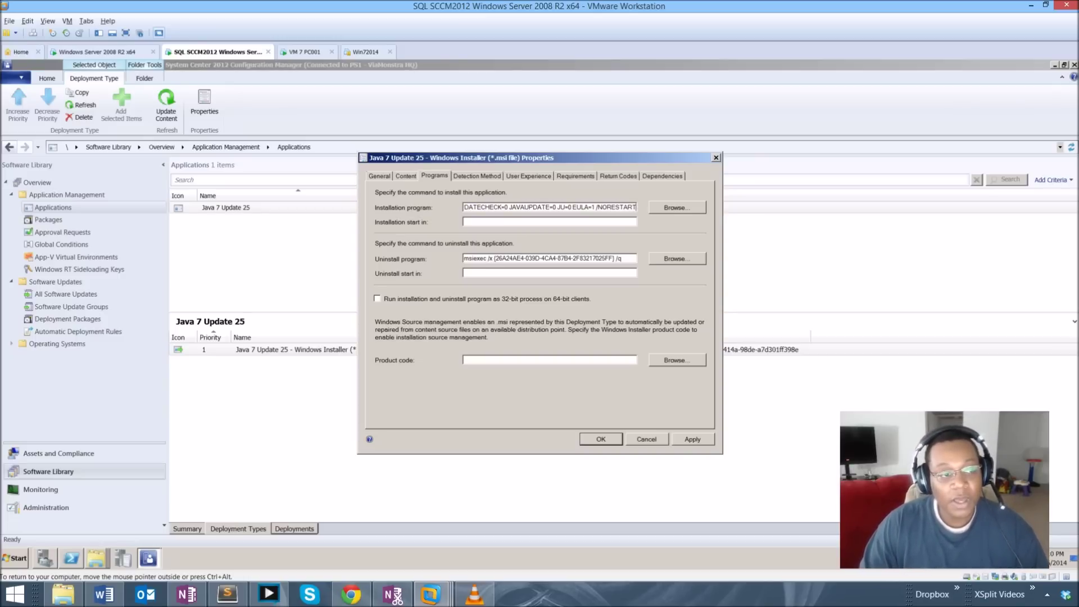
left_click(476, 176)
On the Content tab, enable 'Persist content in the client cache', then apply and close the properties
key("ctrl+Tab")
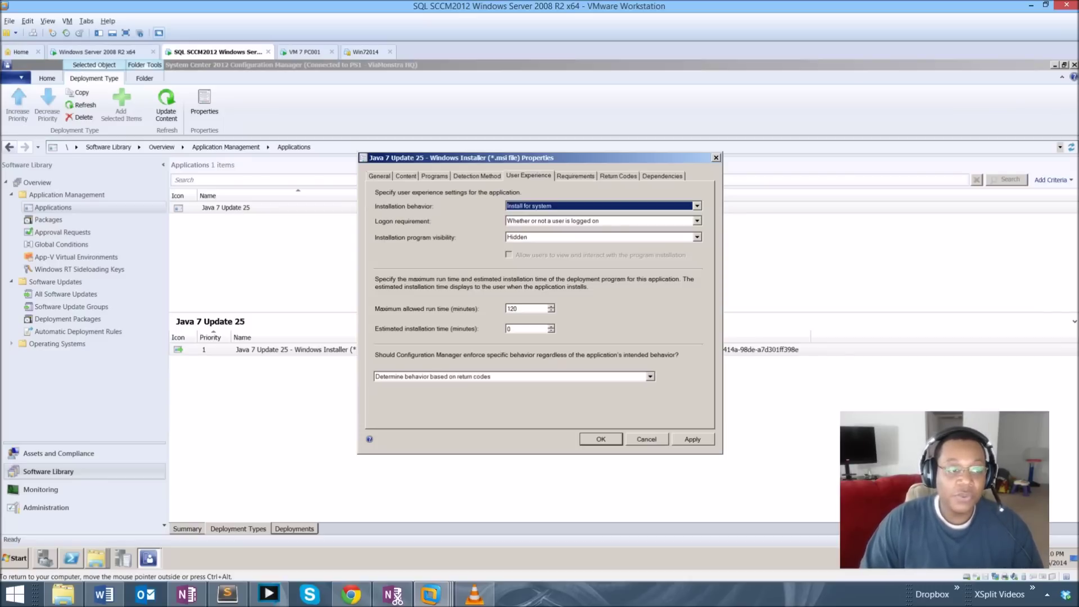
key("ctrl+Tab")
key("ctrl+Tab")
key("ctrl+Tab")
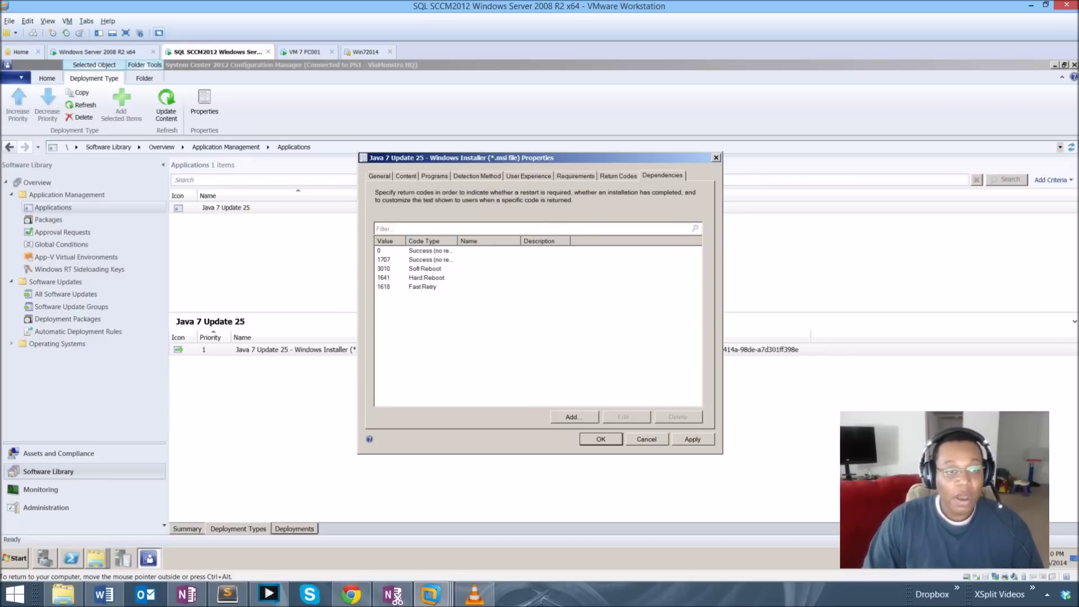
key("ctrl+shift+Tab")
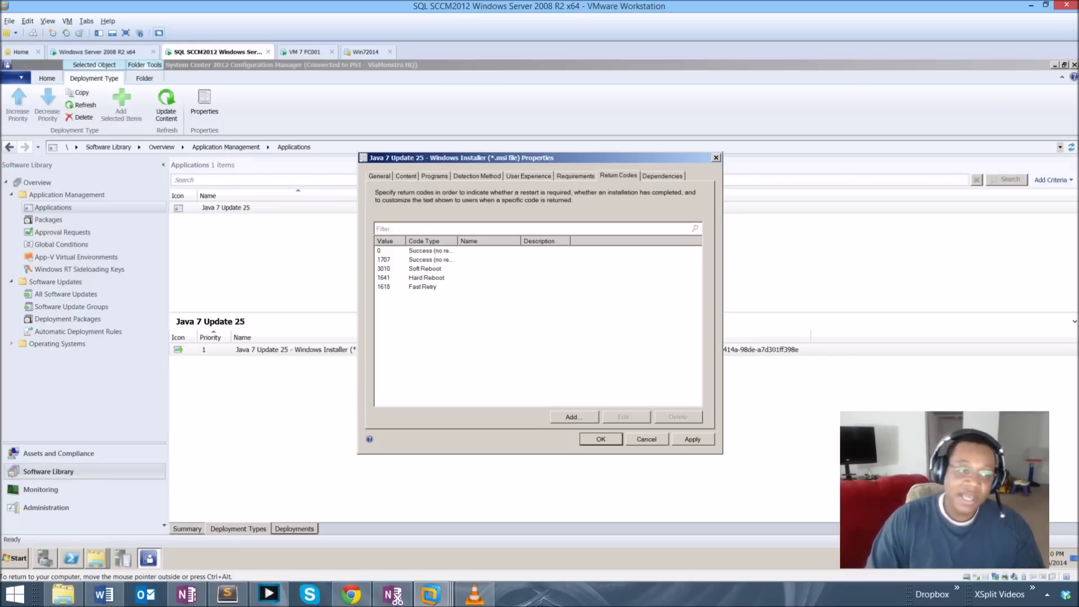
key("ctrl+shift+Tab")
key("ctrl+shift+Tab")
key("ctrl+shift+Tab")
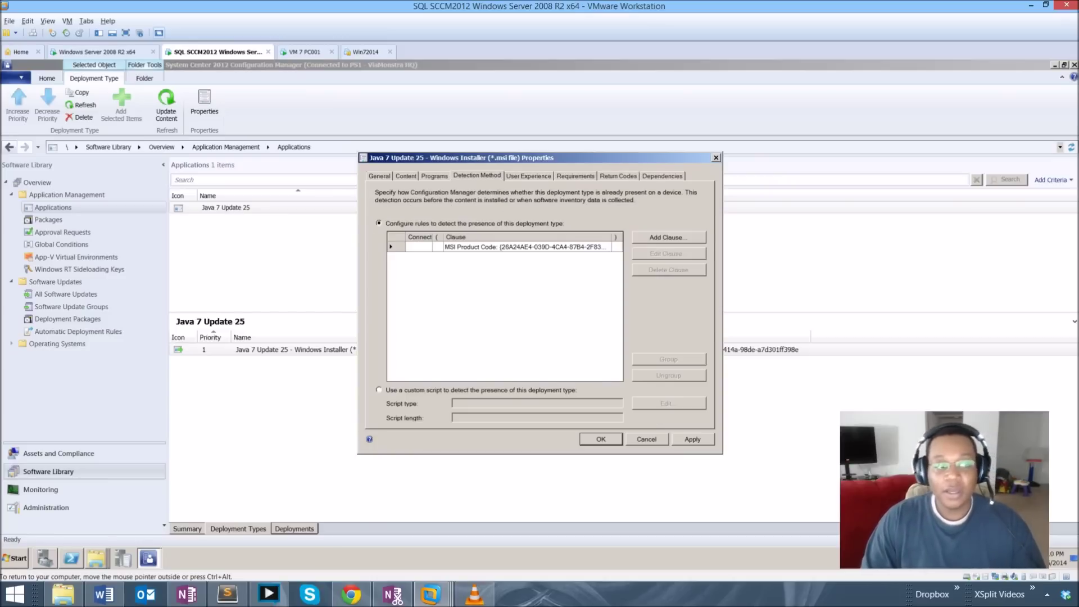
key("ctrl+shift+Tab")
key("ctrl+shift+Tab")
key("ctrl+shift+Tab")
key("ctrl+Tab")
left_click(456, 232)
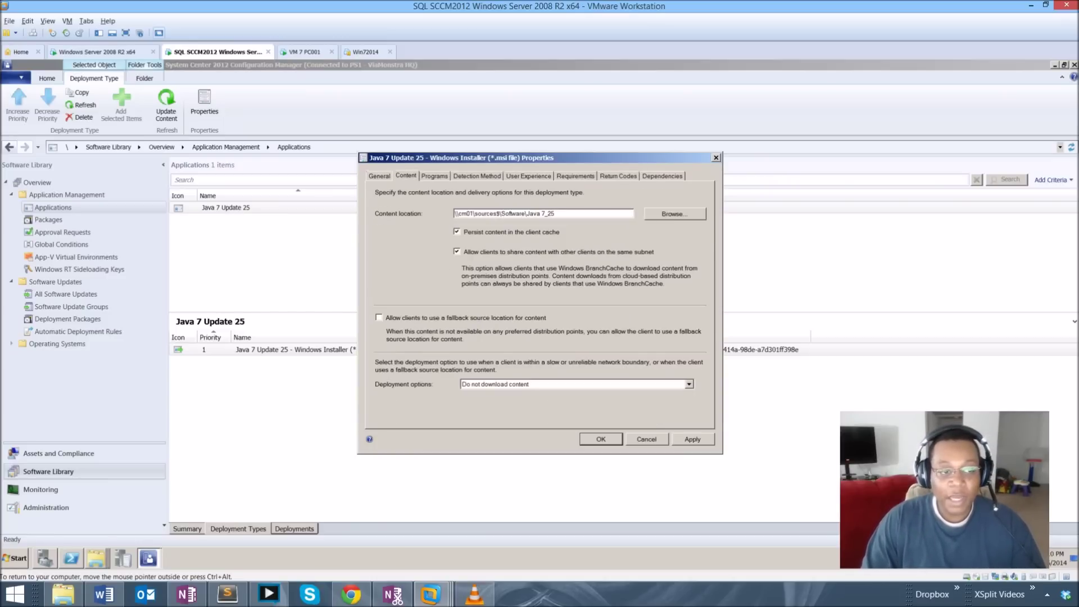
left_click(692, 439)
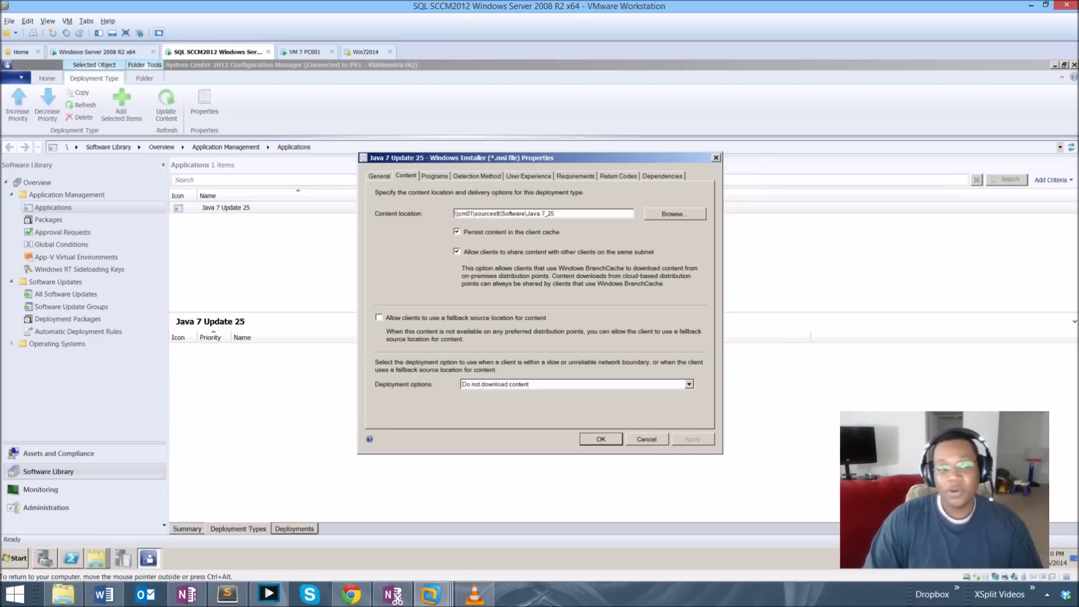
left_click(601, 439)
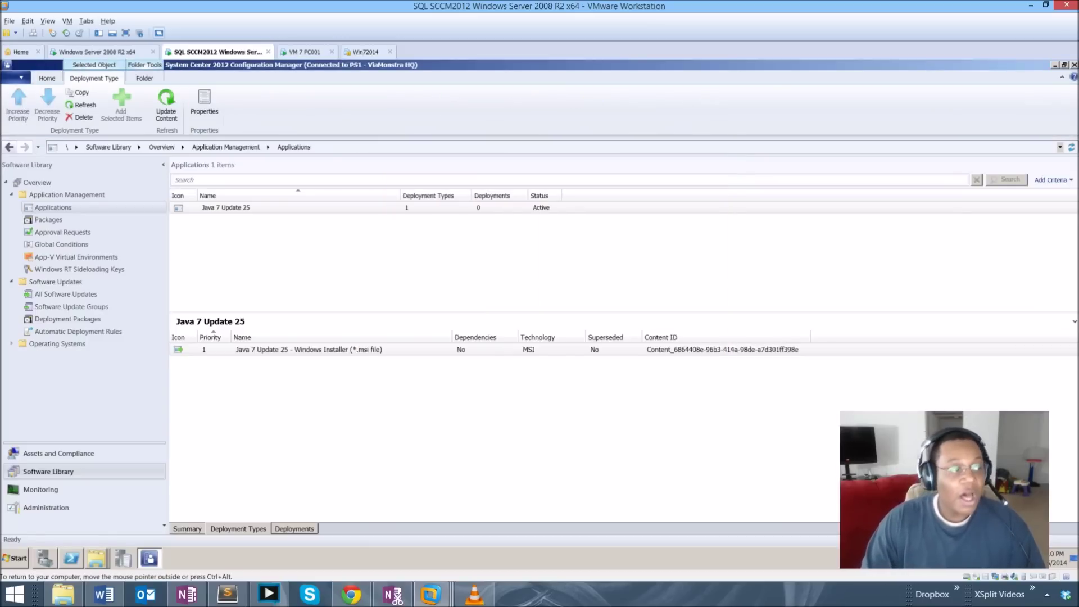
left_click(225, 207)
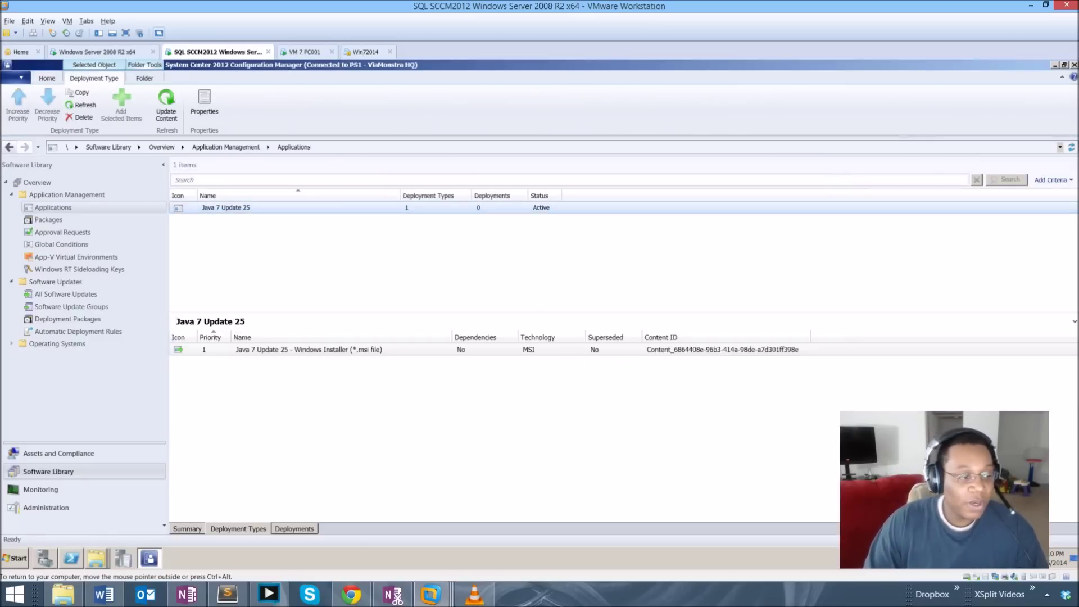
right_click(238, 349)
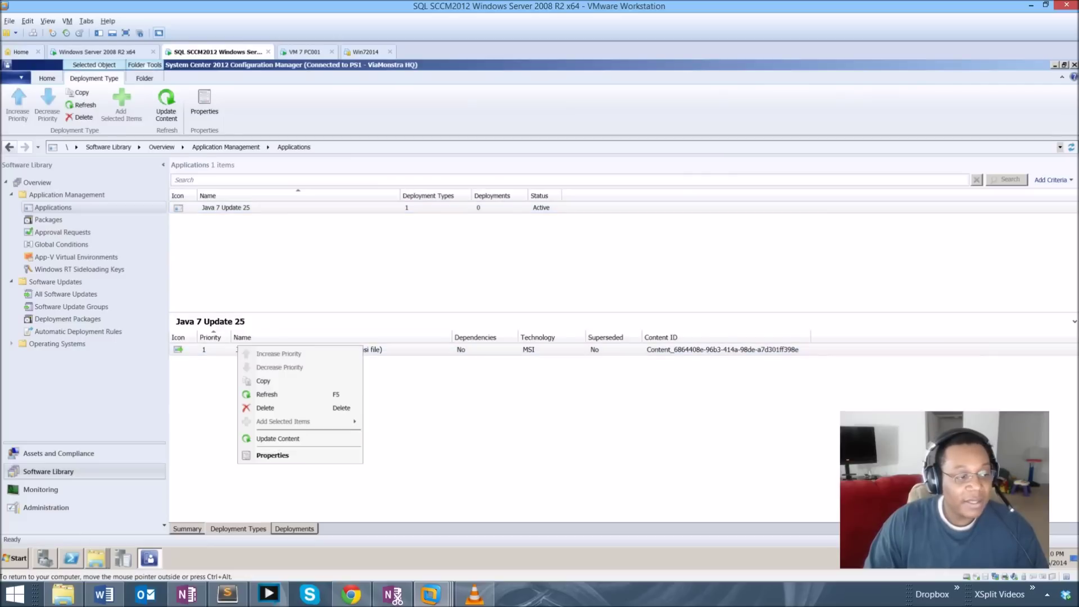
left_click(187, 528)
right_click(243, 208)
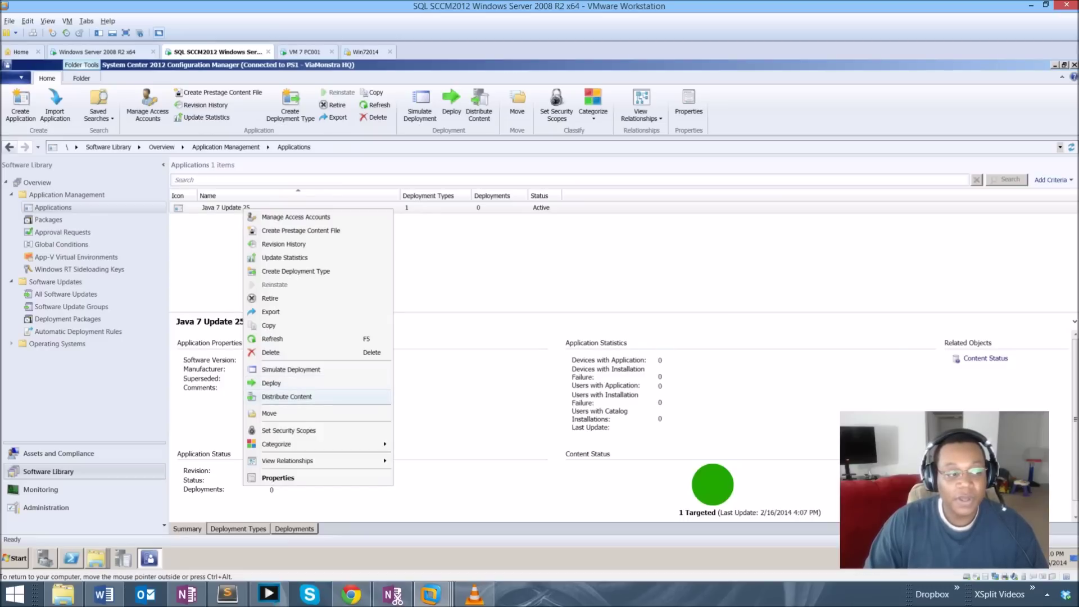
left_click(287, 396)
left_click(567, 427)
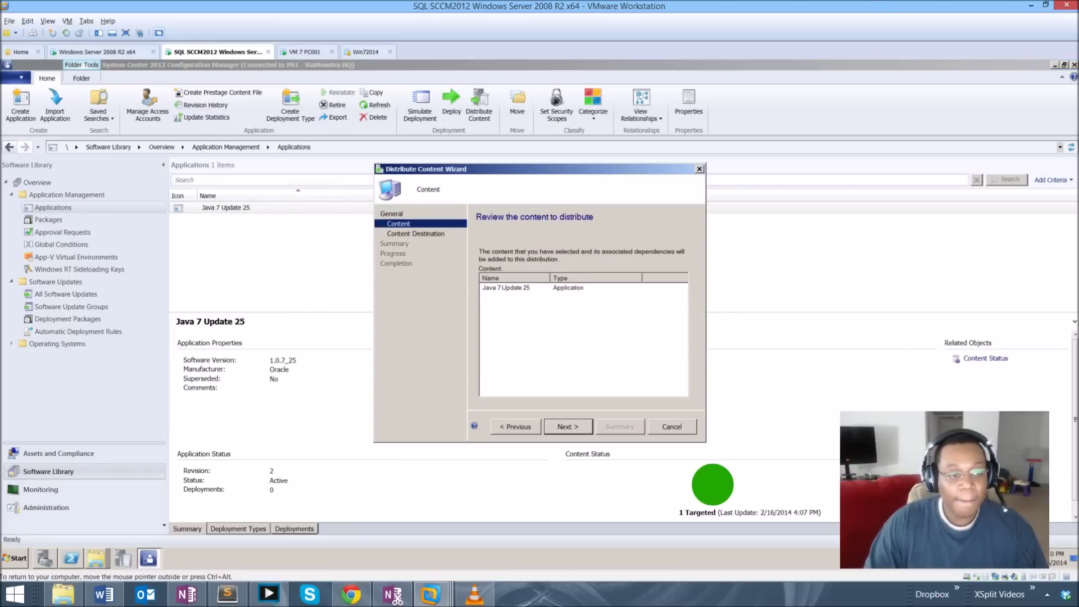
left_click(568, 427)
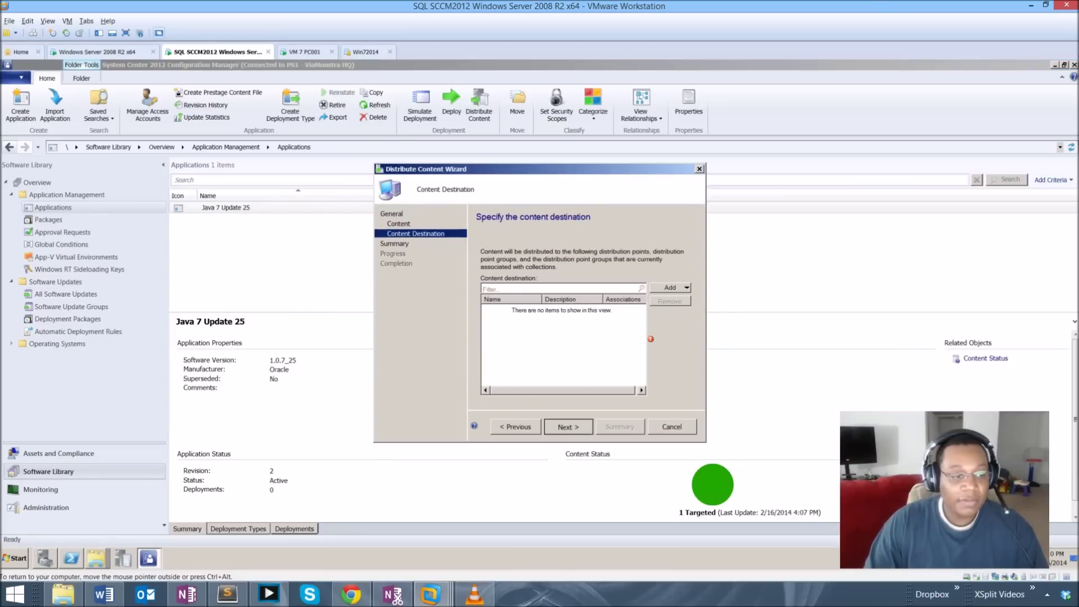
left_click(671, 288)
left_click(689, 309)
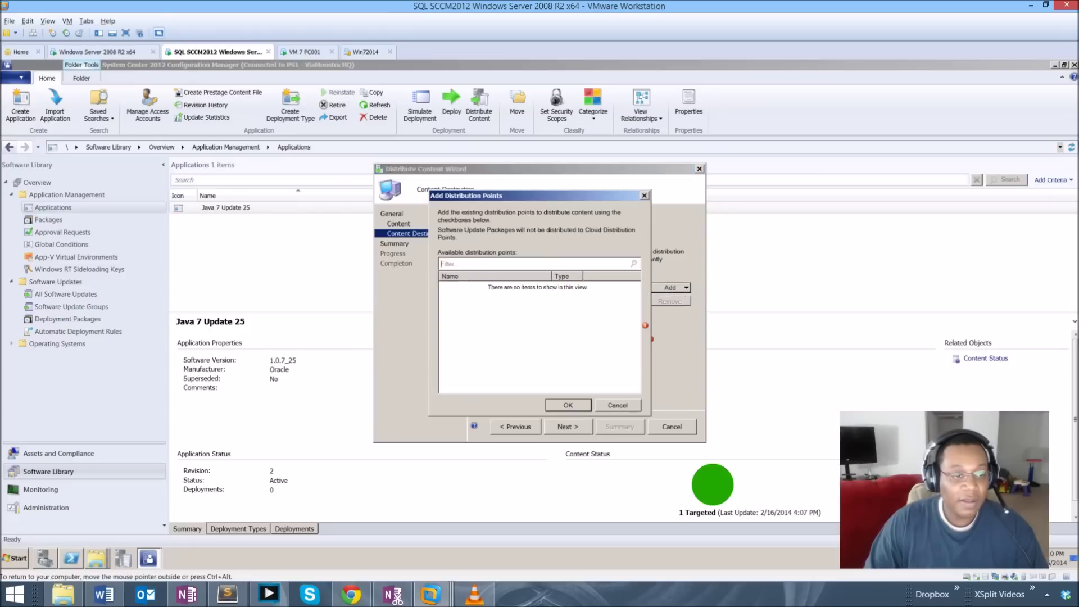
key("Escape")
key("Escape")
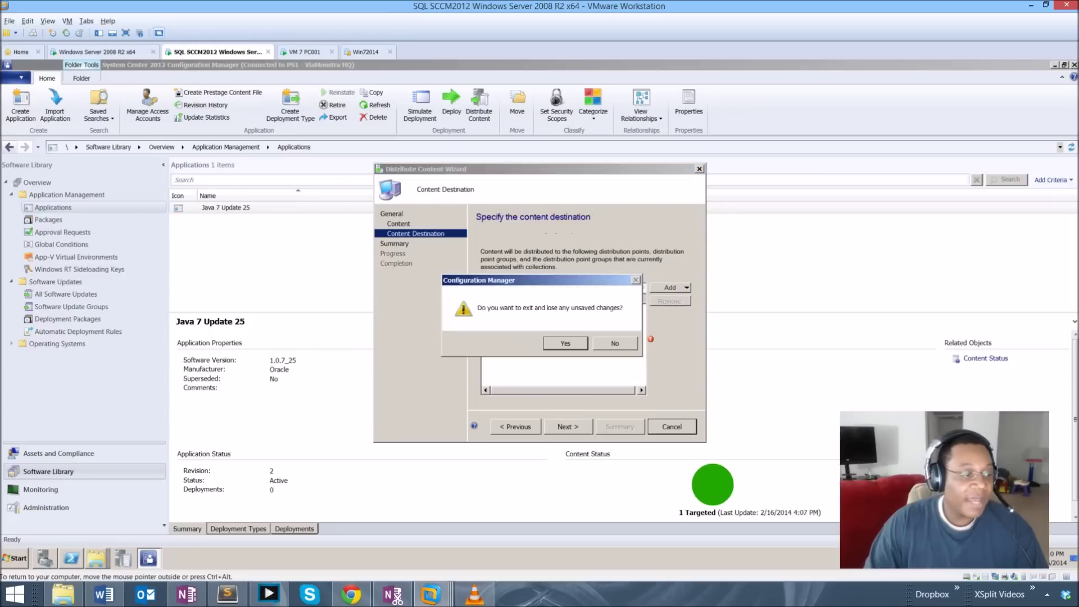
key("Return")
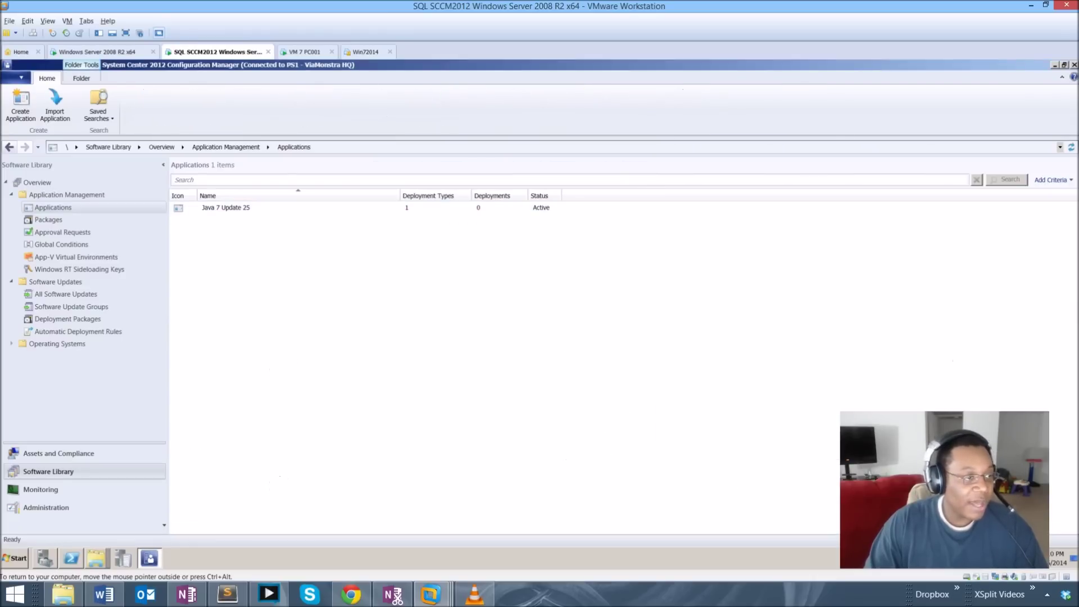
left_click(238, 528)
left_click(242, 349)
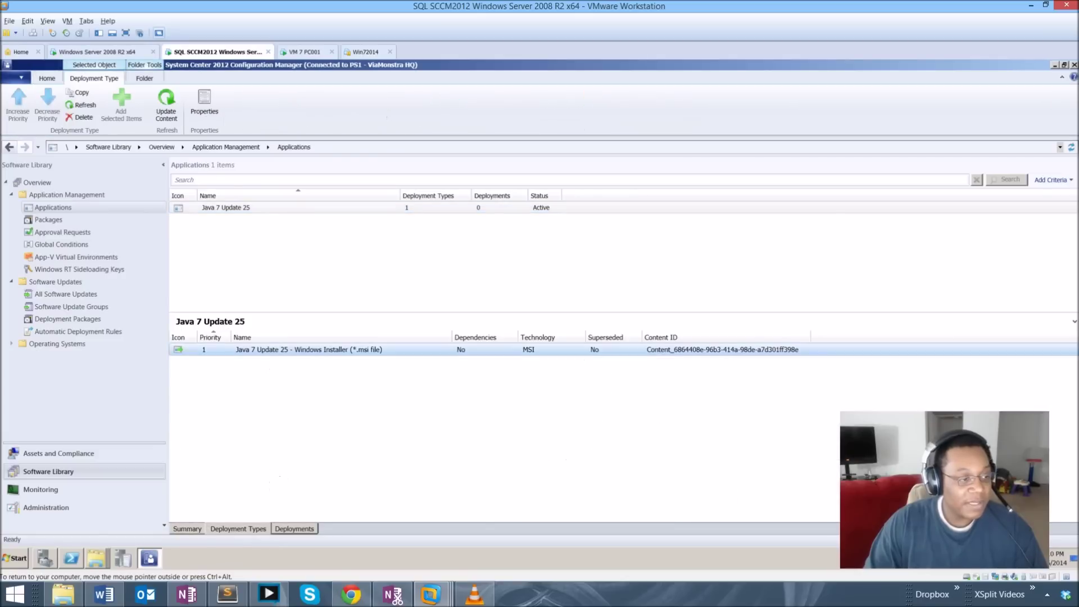
Run Update Content on the Java deployment type and confirm it, then switch to the PC001 machine
right_click(242, 351)
left_click(279, 445)
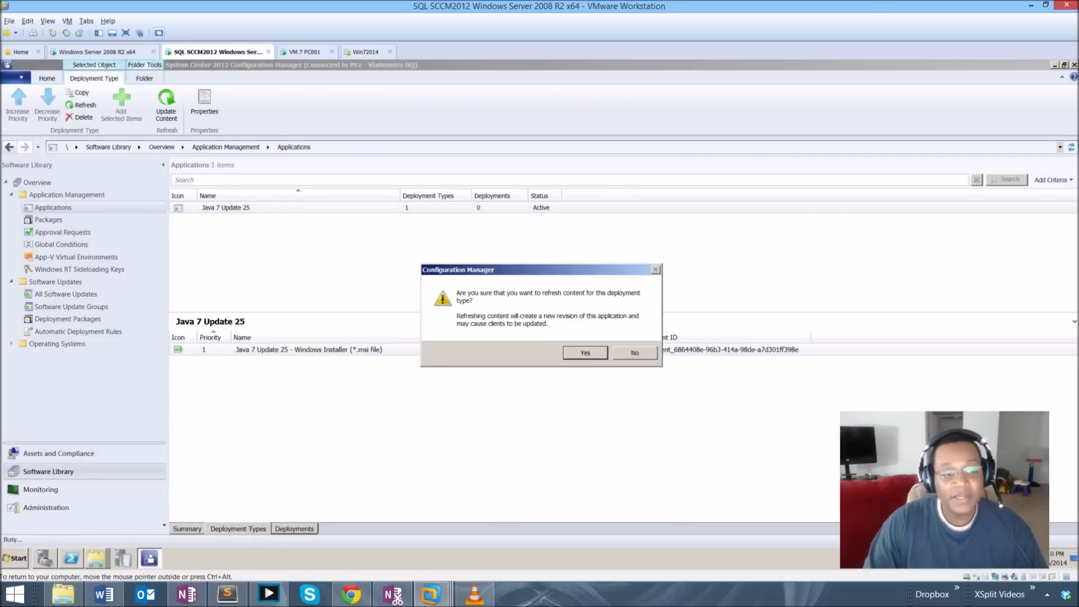
key("Return")
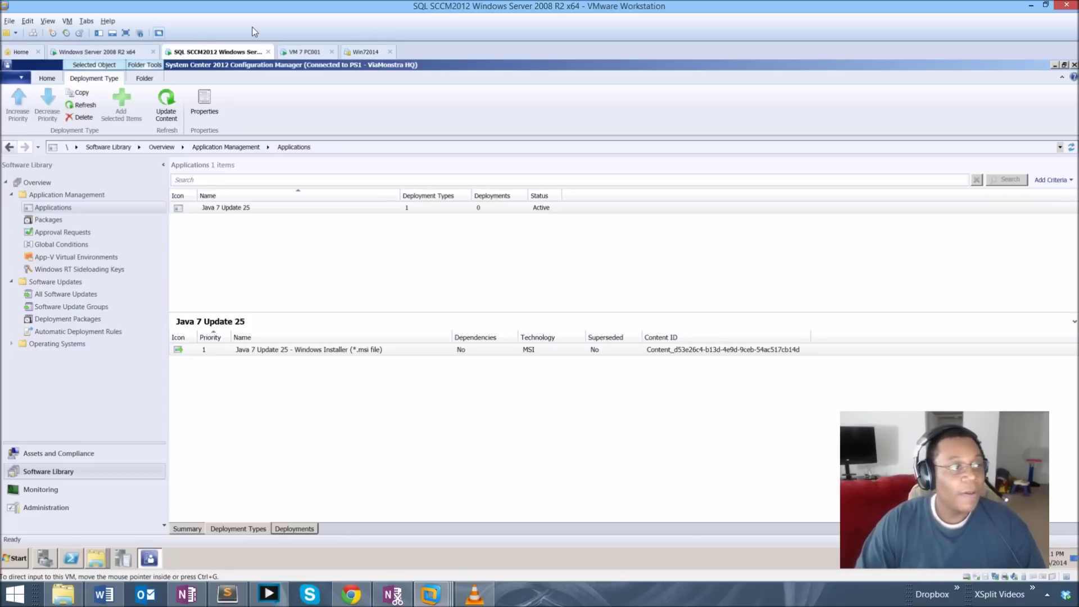
left_click(282, 52)
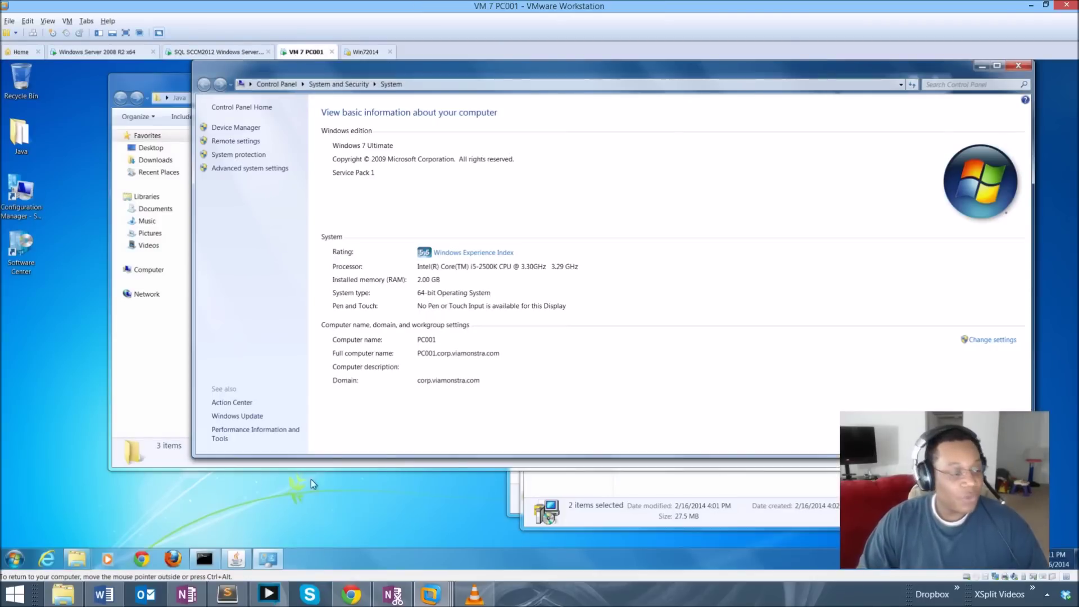
Open Software Center and the Configuration Manager properties on PC001, moved to the lower right, showing Actions
double_click(21, 245)
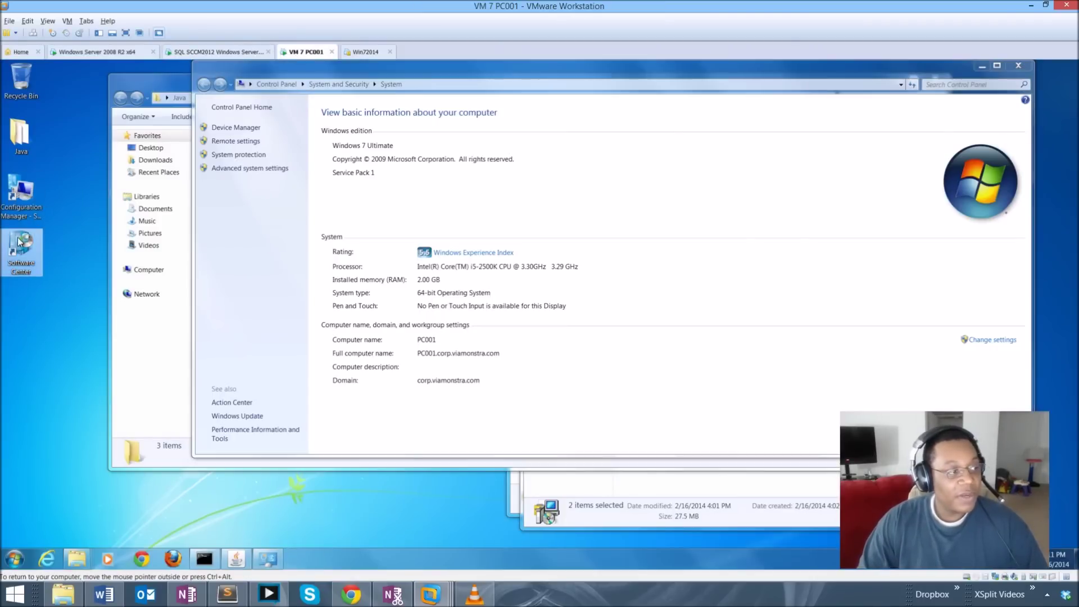
double_click(15, 208)
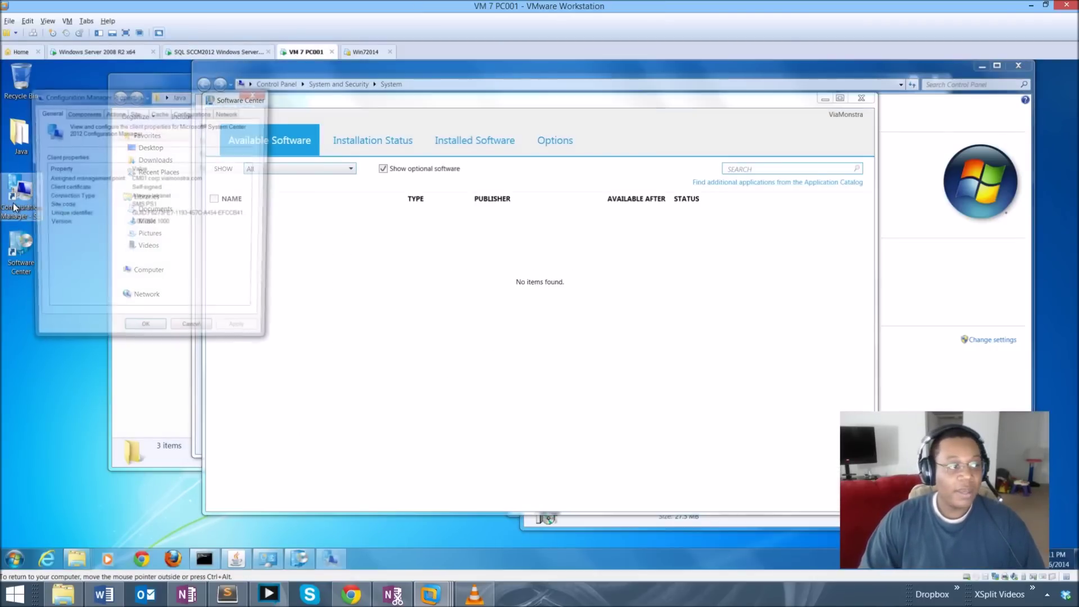
left_click_drag(180, 96, 976, 252)
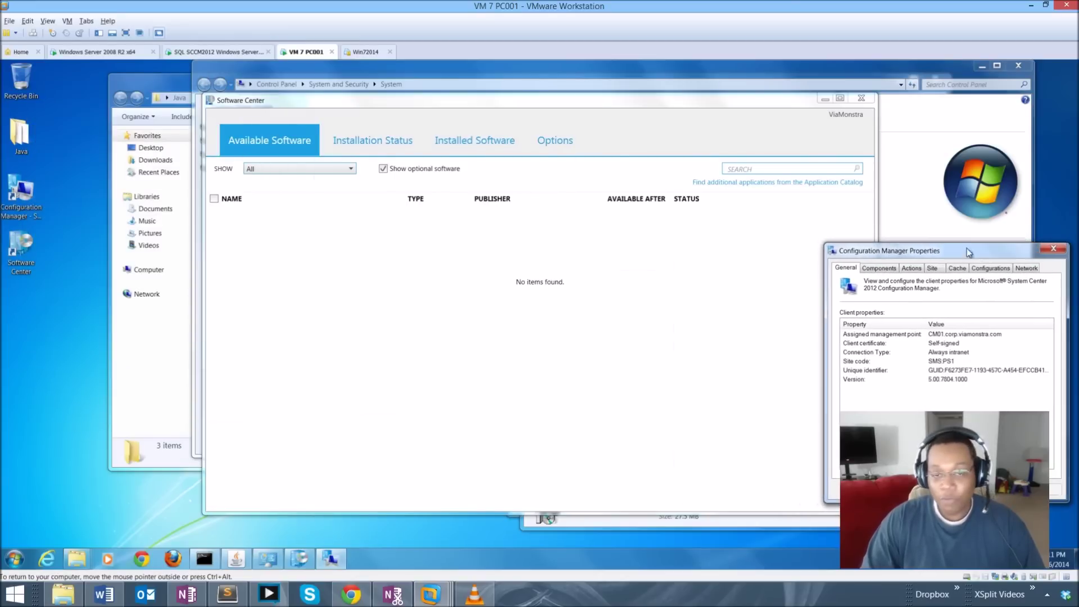
left_click_drag(571, 75, 463, 75)
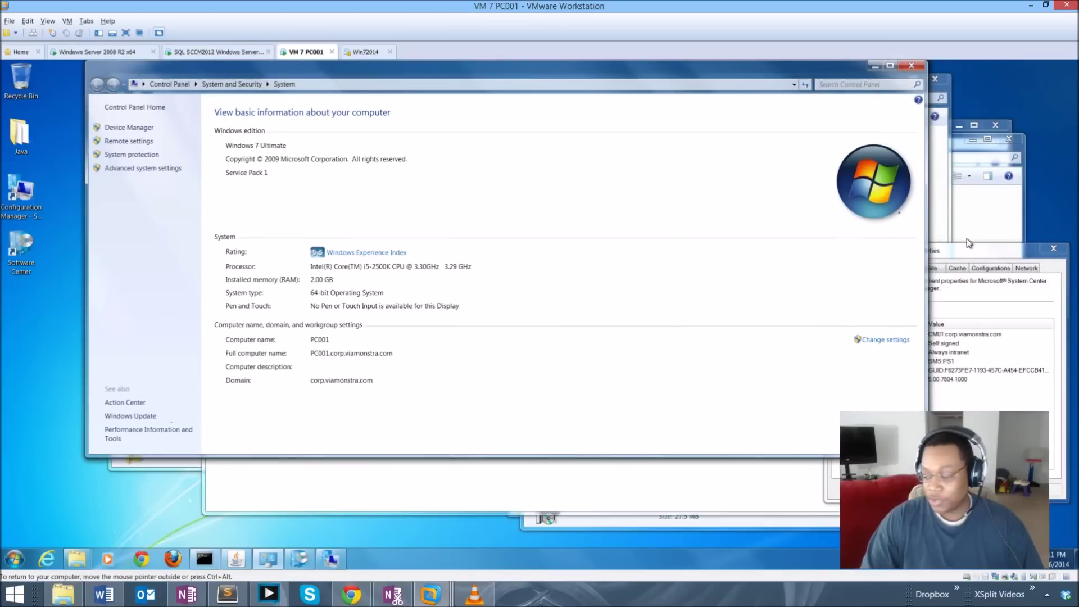
left_click(980, 246)
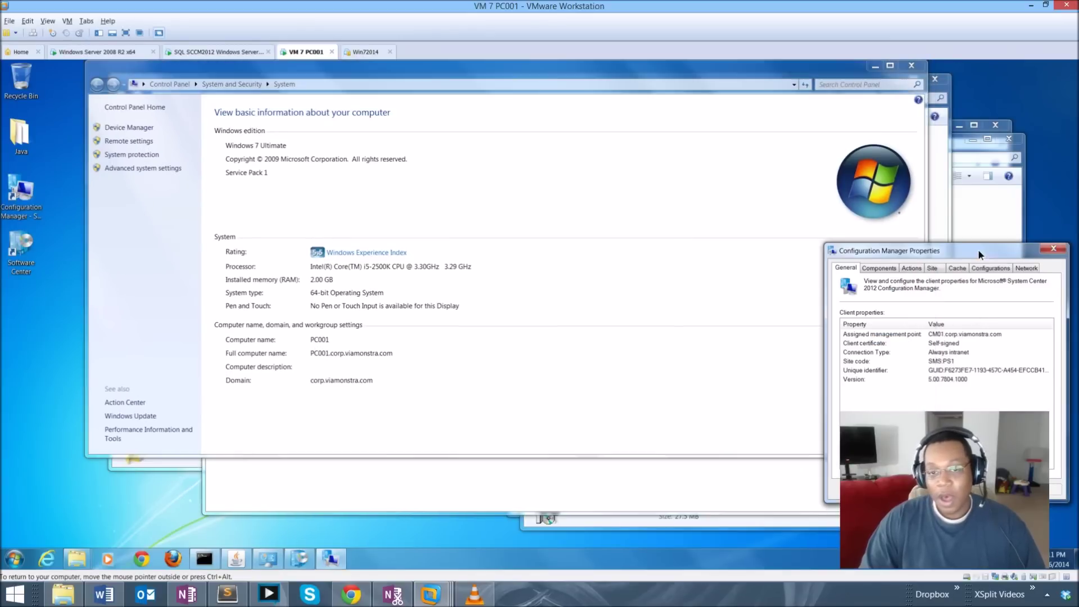
left_click(919, 272)
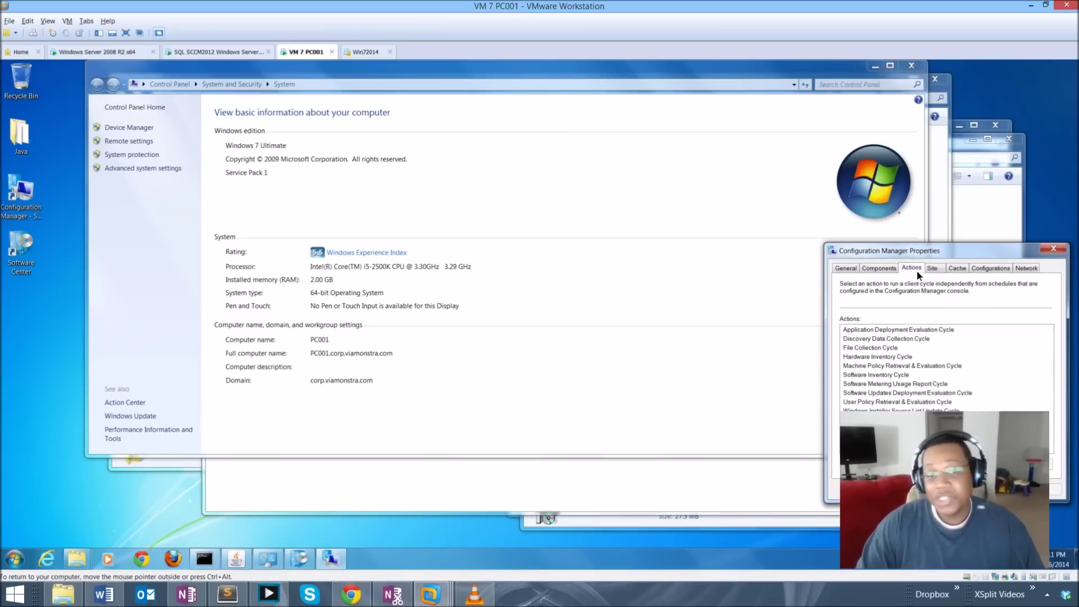
Look over the client's evaluation cycles, then check Installation Status, where only Firefox 27 is installed
left_click(897, 330)
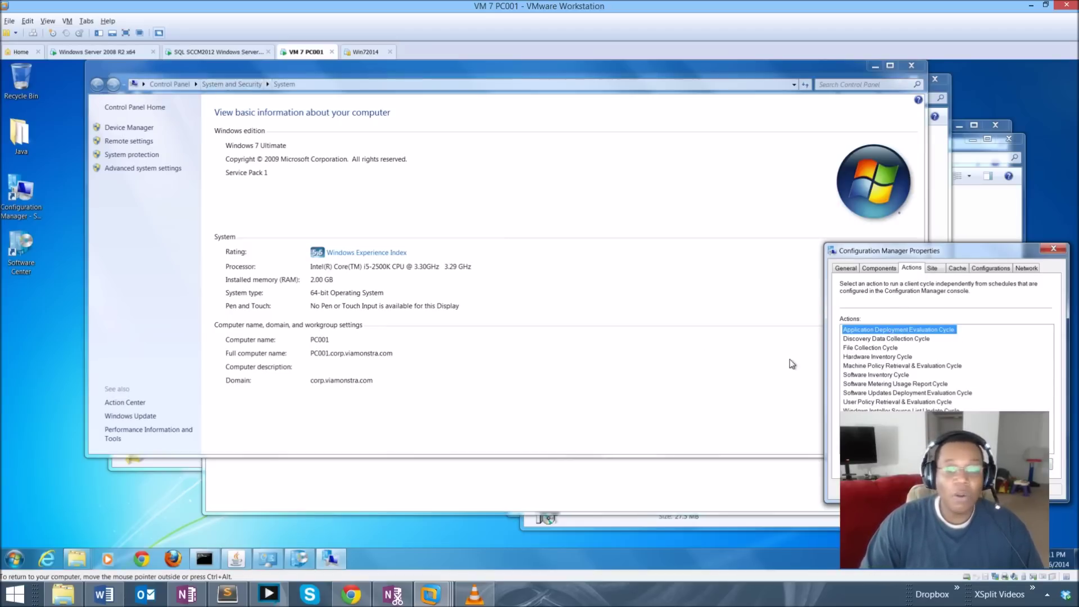
left_click(893, 366)
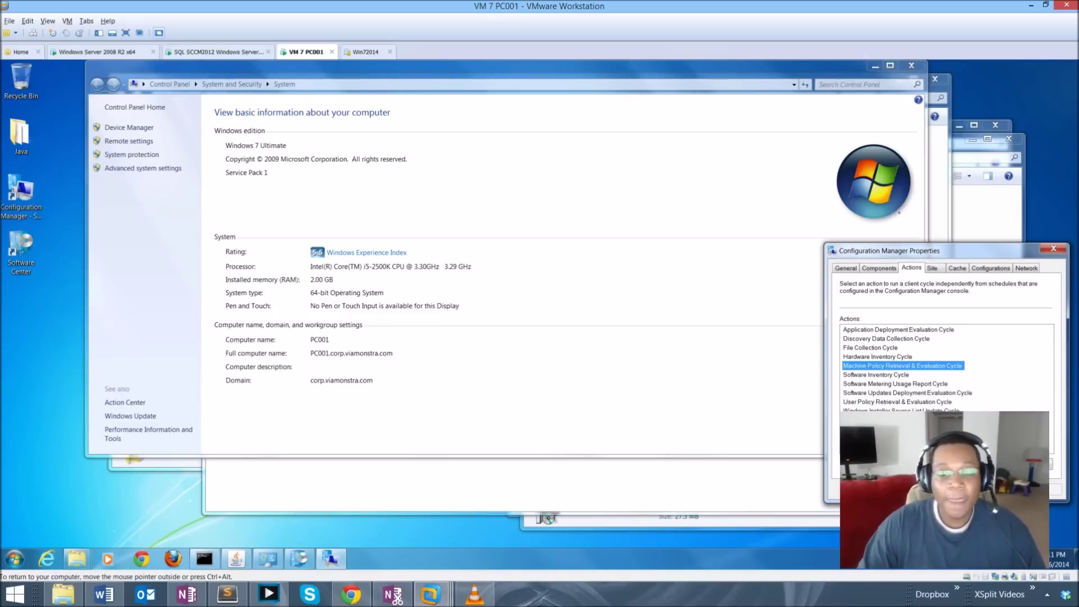
left_click(885, 402)
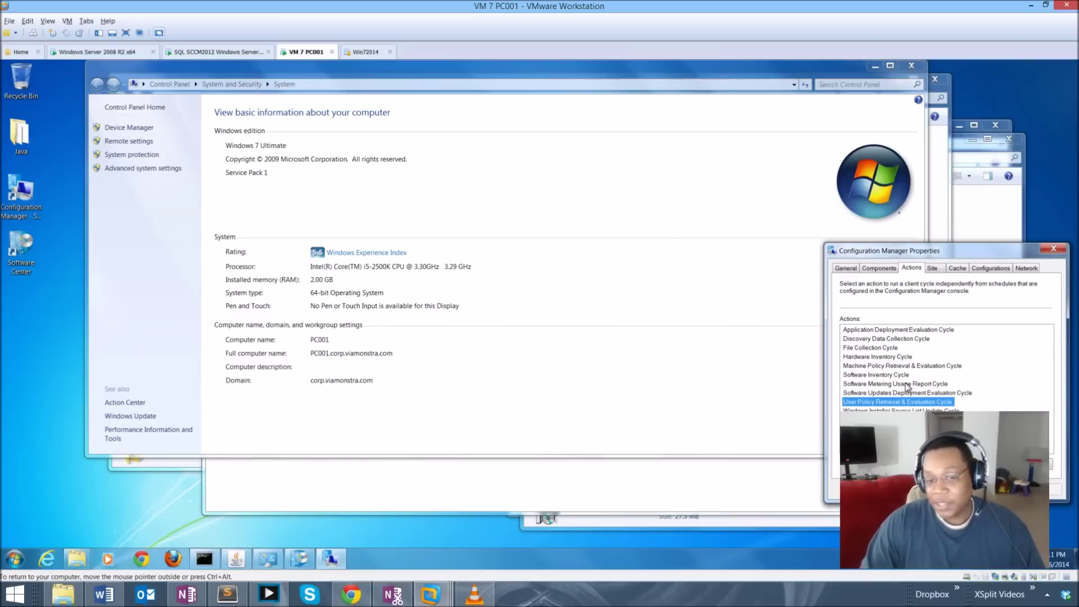
left_click(902, 366)
left_click(908, 331)
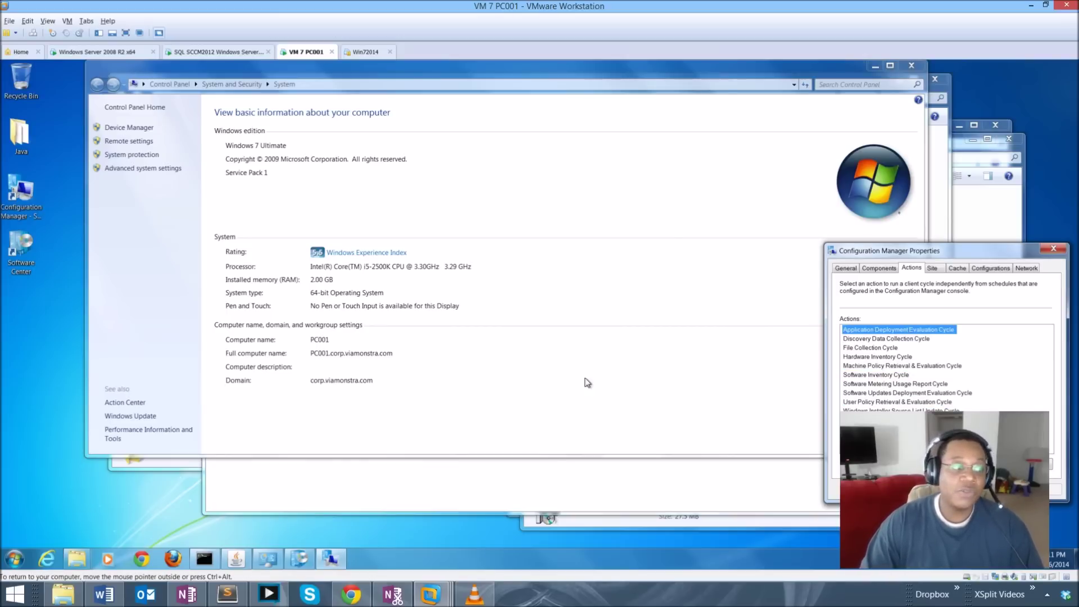
left_click(389, 139)
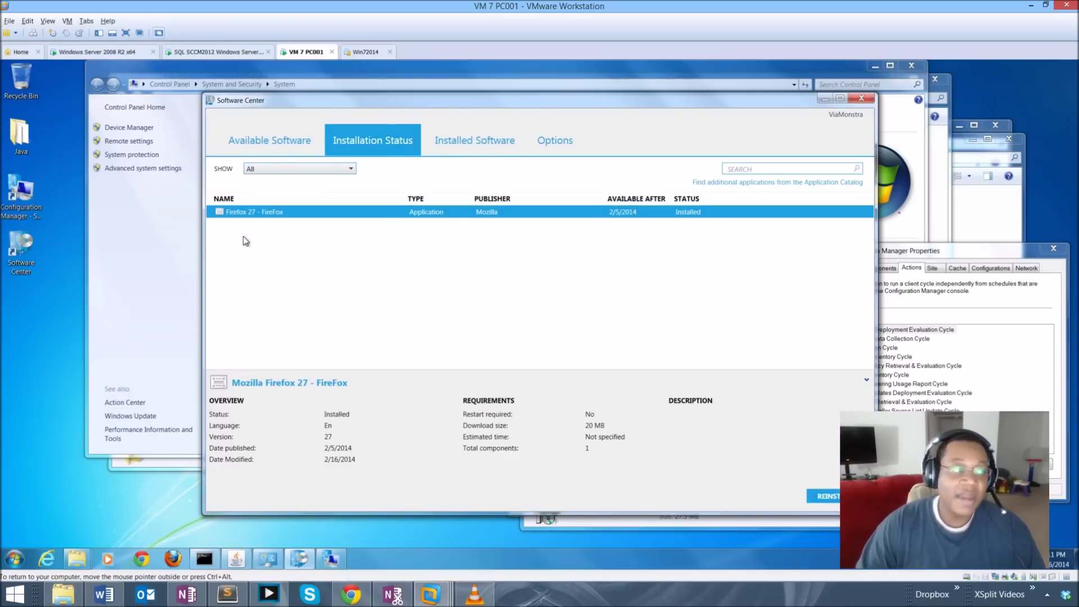
left_click(216, 51)
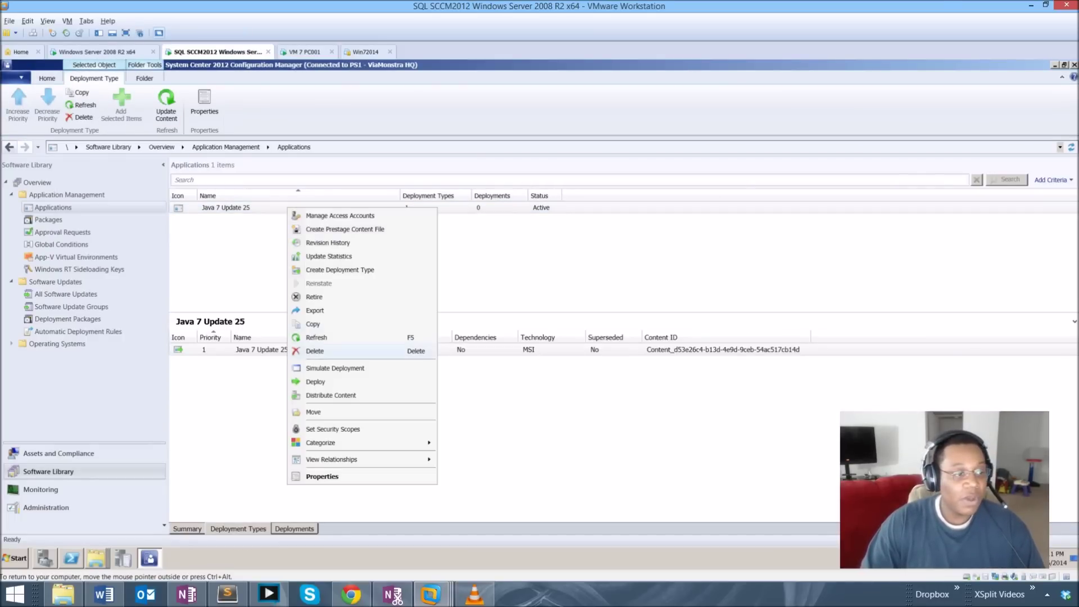
Start deploying Java 7 Update 25, targeting the Software > Java Update 7 -25 device collection
left_click(316, 382)
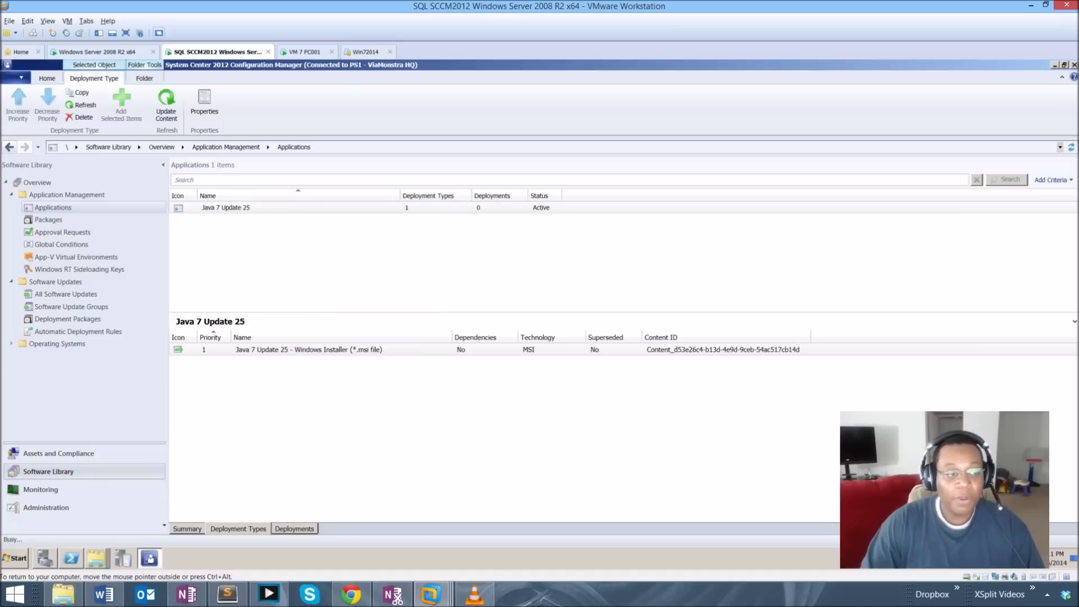
left_click(678, 263)
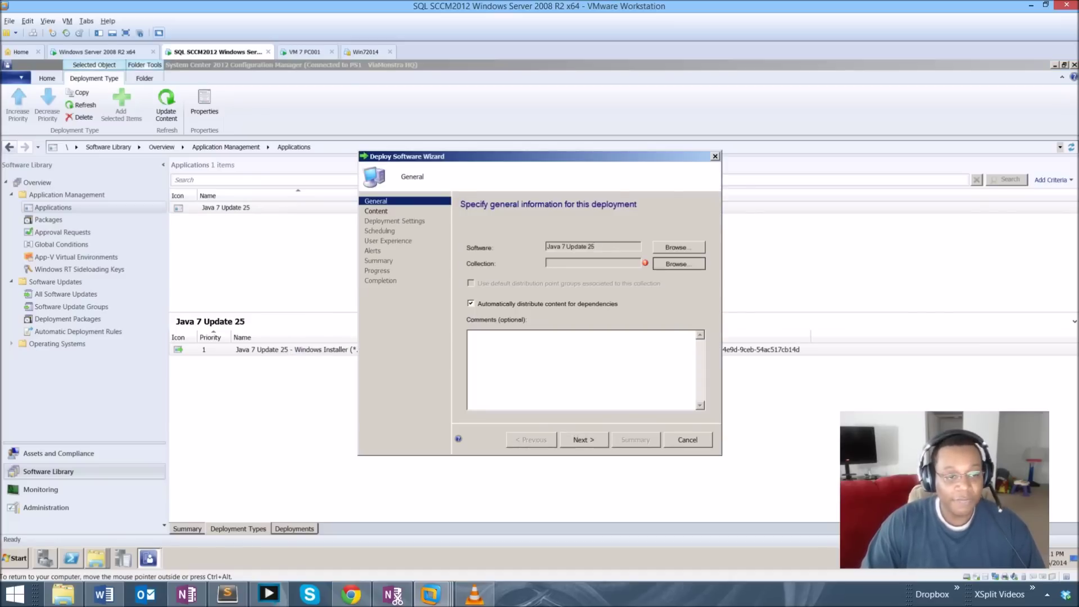
left_click(396, 196)
left_click(375, 213)
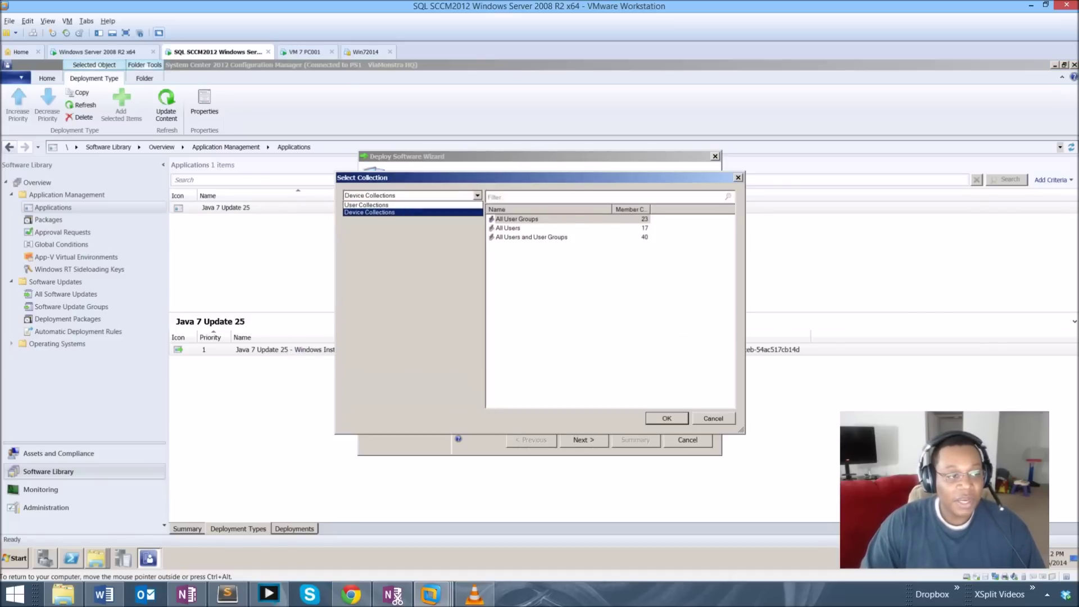
left_click(404, 240)
left_click(520, 219)
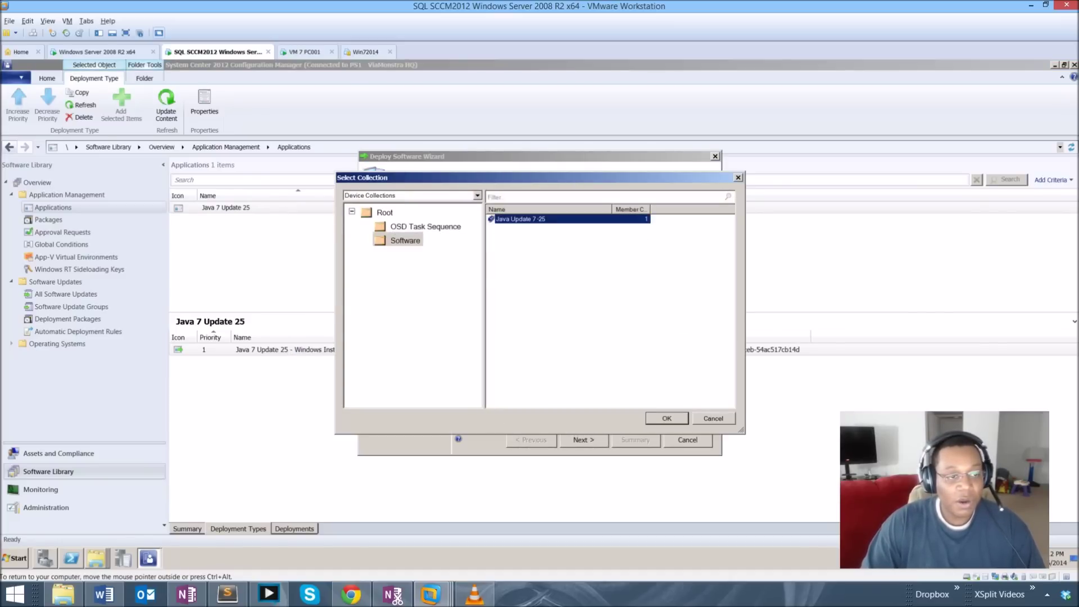
left_click(666, 418)
Keep the default content destination and set the deployment purpose to Required
left_click(584, 439)
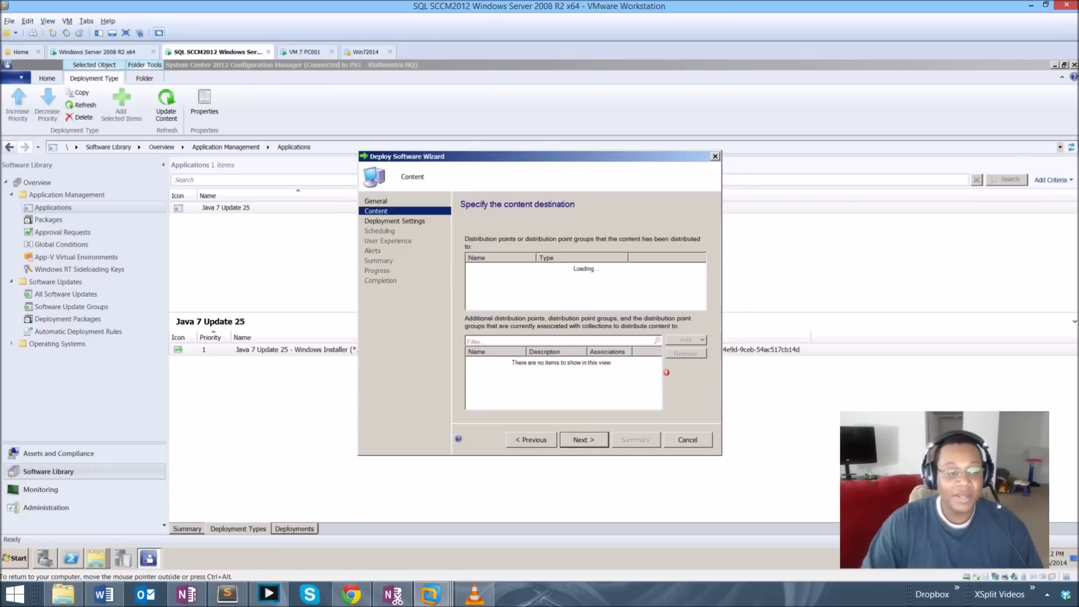
key("Return")
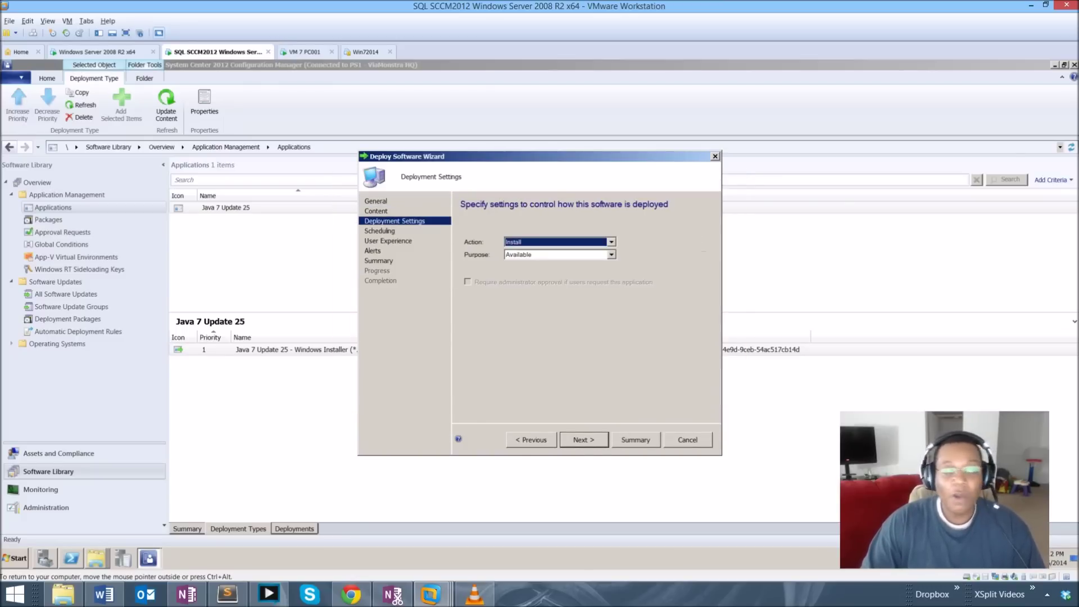
left_click(612, 255)
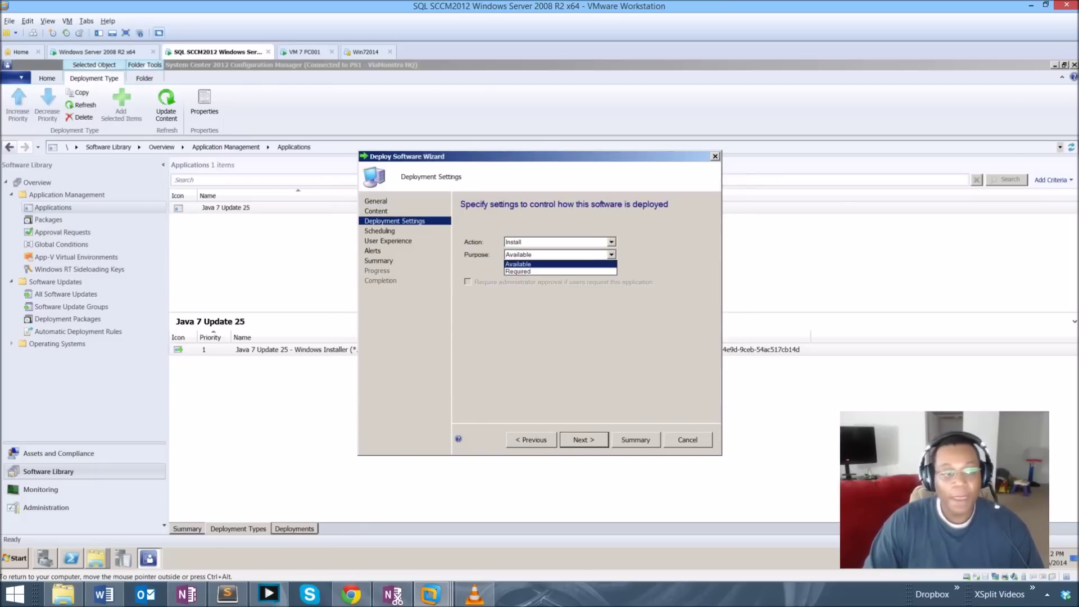
left_click(556, 272)
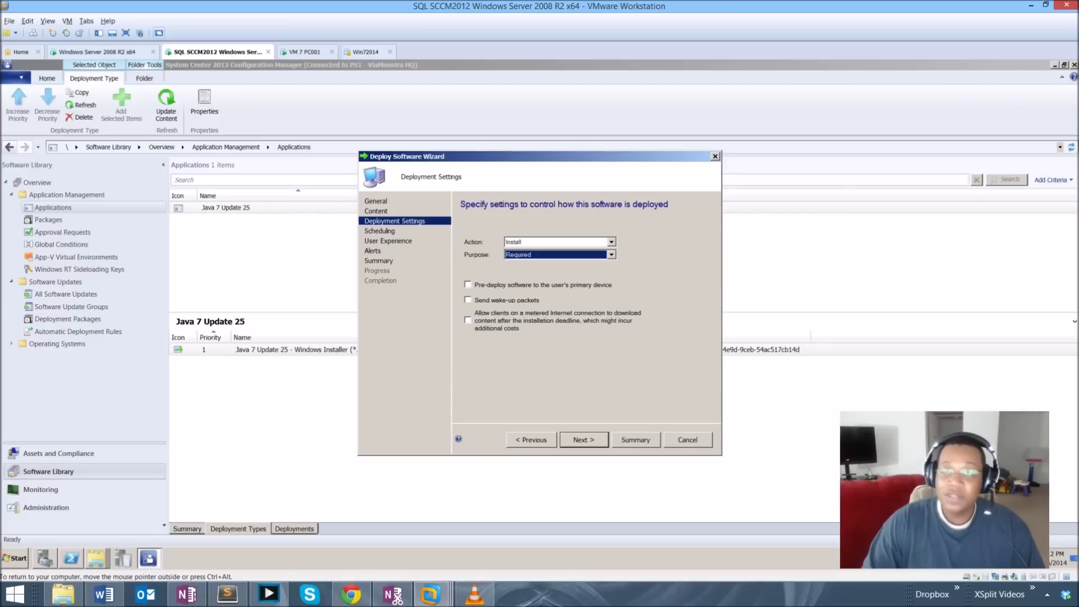
key("Return")
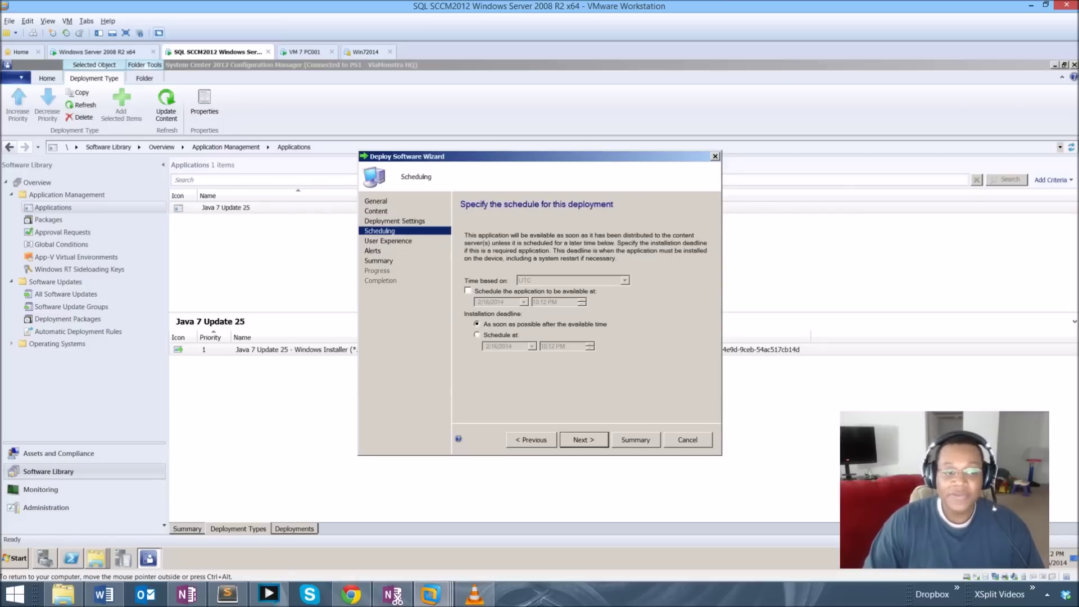
Allow software installation outside maintenance windows and complete the Deploy Software Wizard
key("Return")
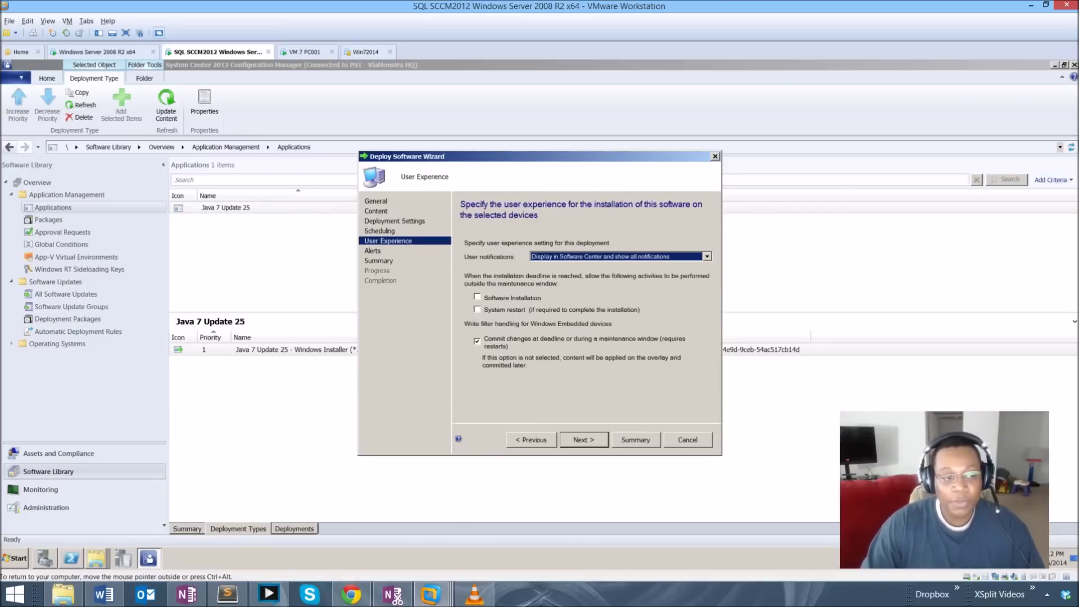
key("Tab")
key("space")
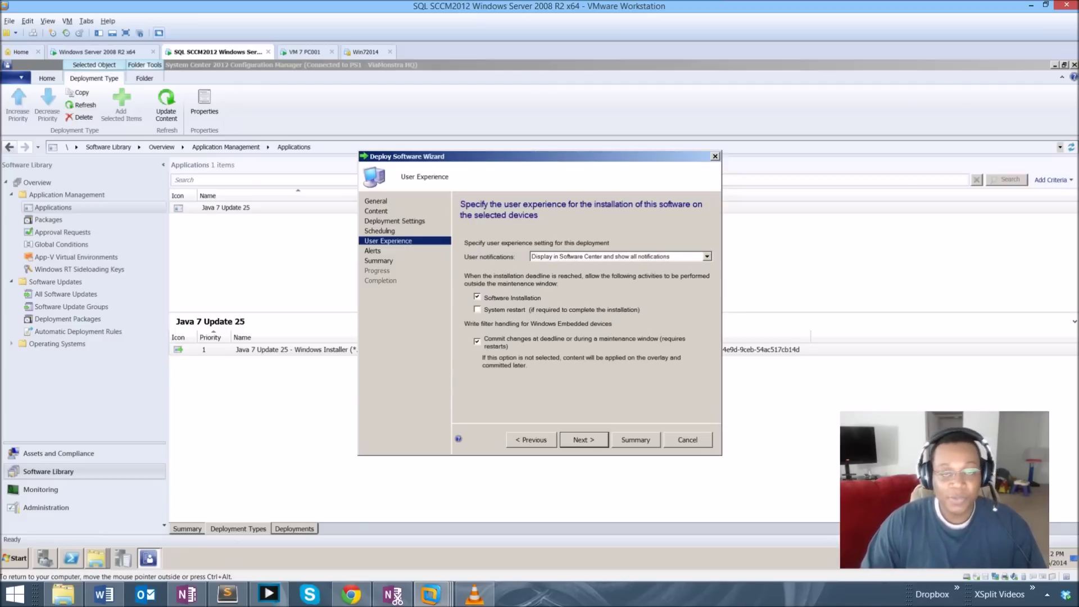
key("Return")
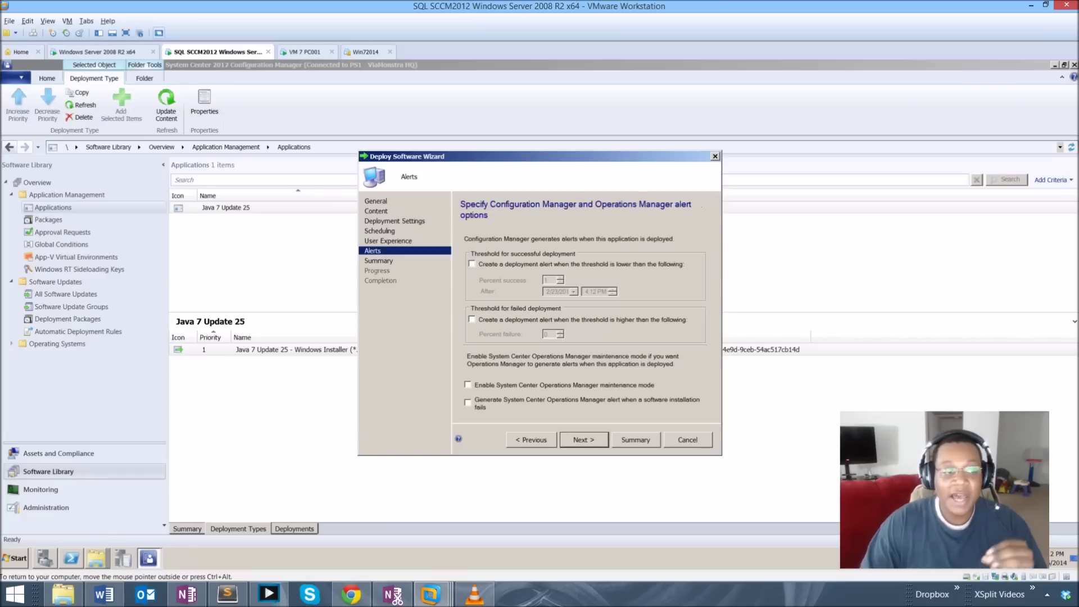
key("Return")
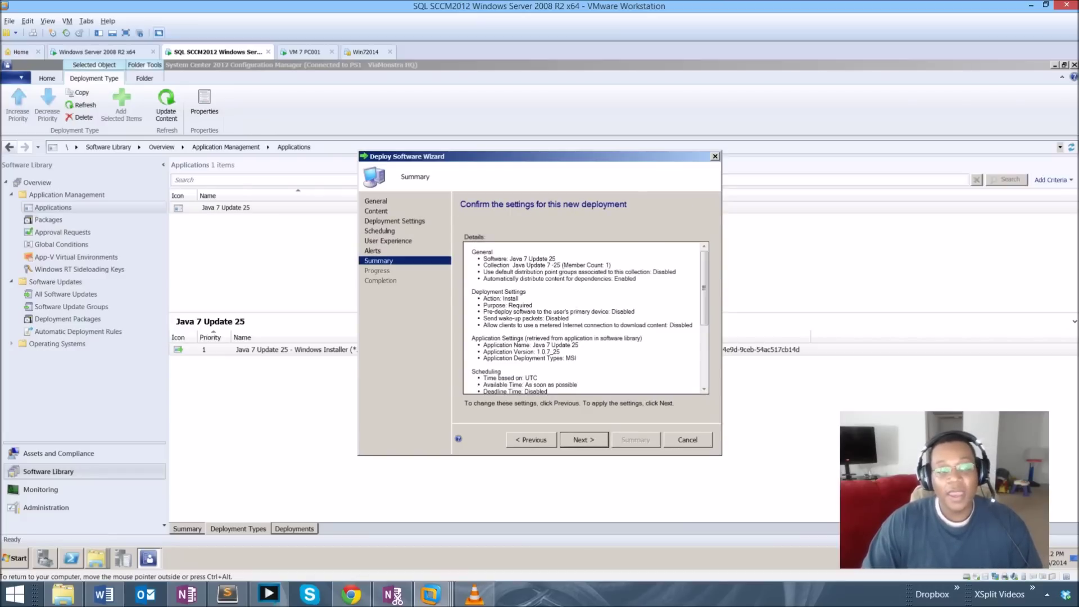
key("Return")
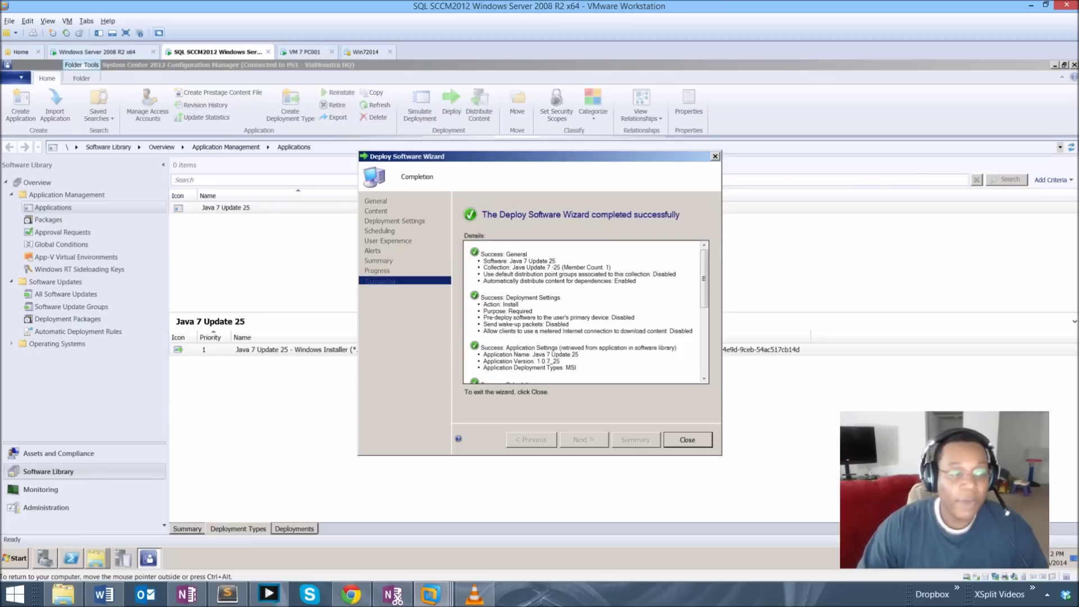
key("Return")
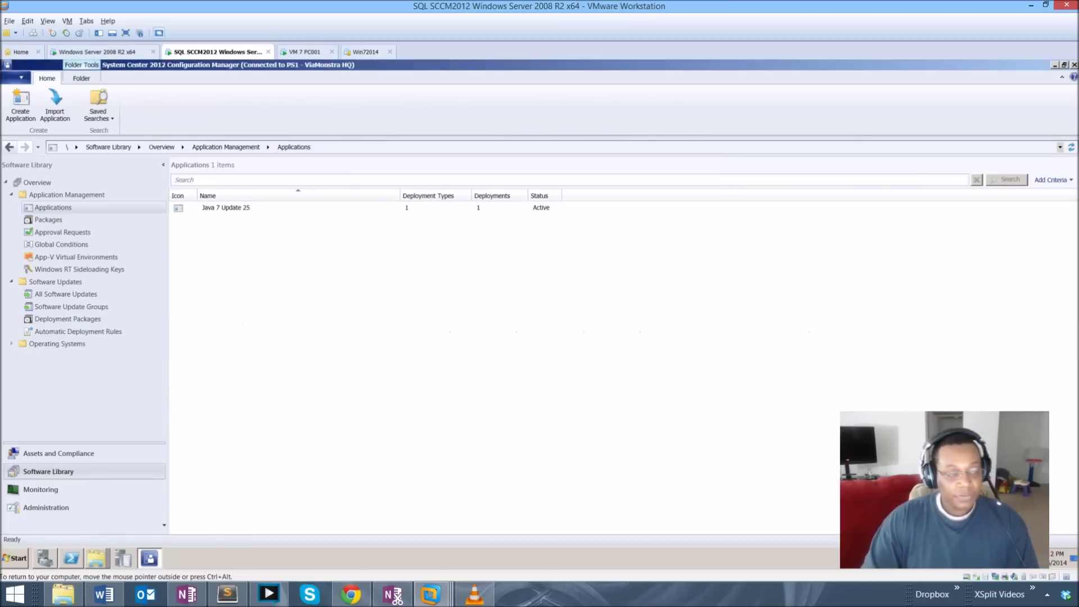
Verify PC001 is a member of the Java Update 7 -25 collection under Software, then return to PC001
left_click(226, 208)
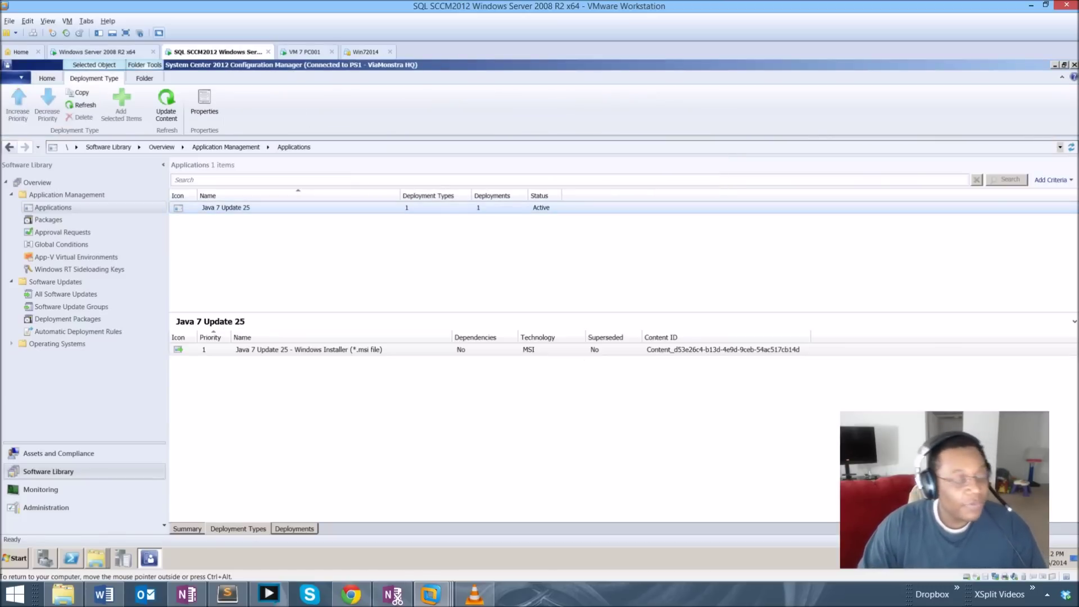
left_click(59, 452)
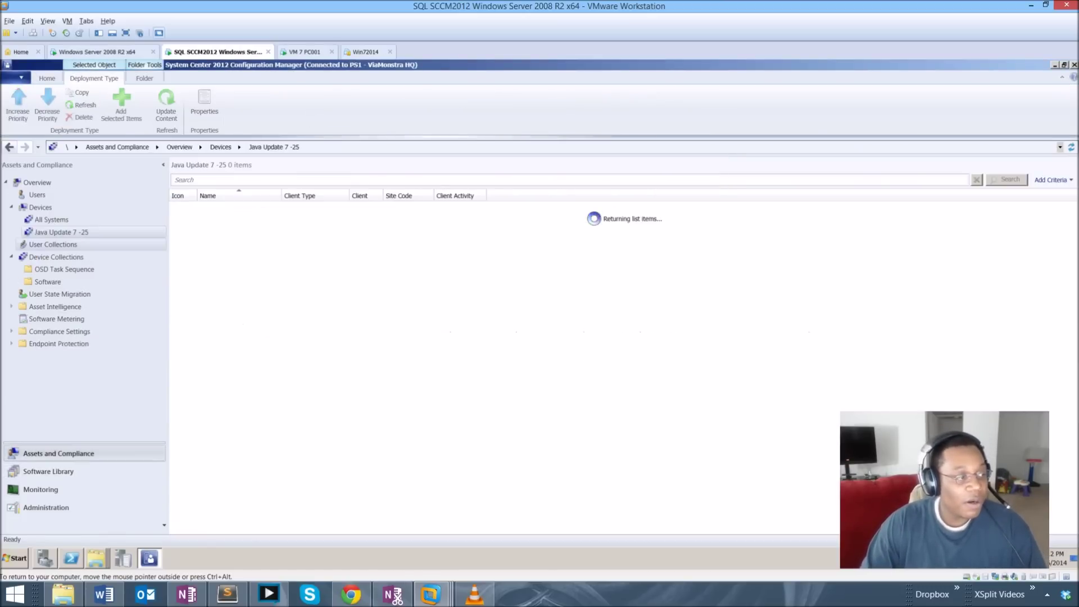
left_click(48, 282)
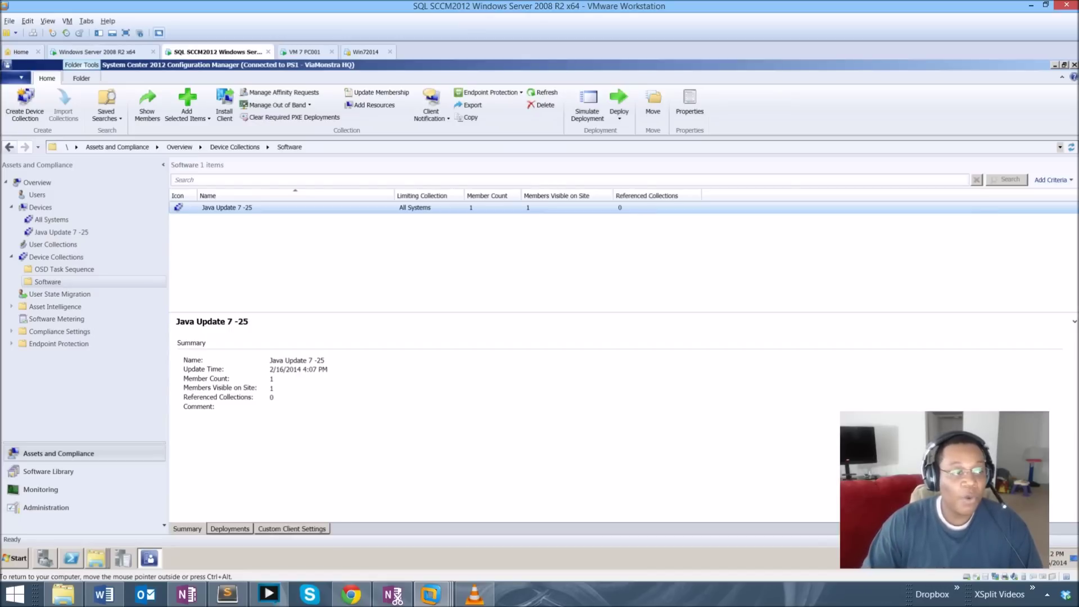
double_click(227, 208)
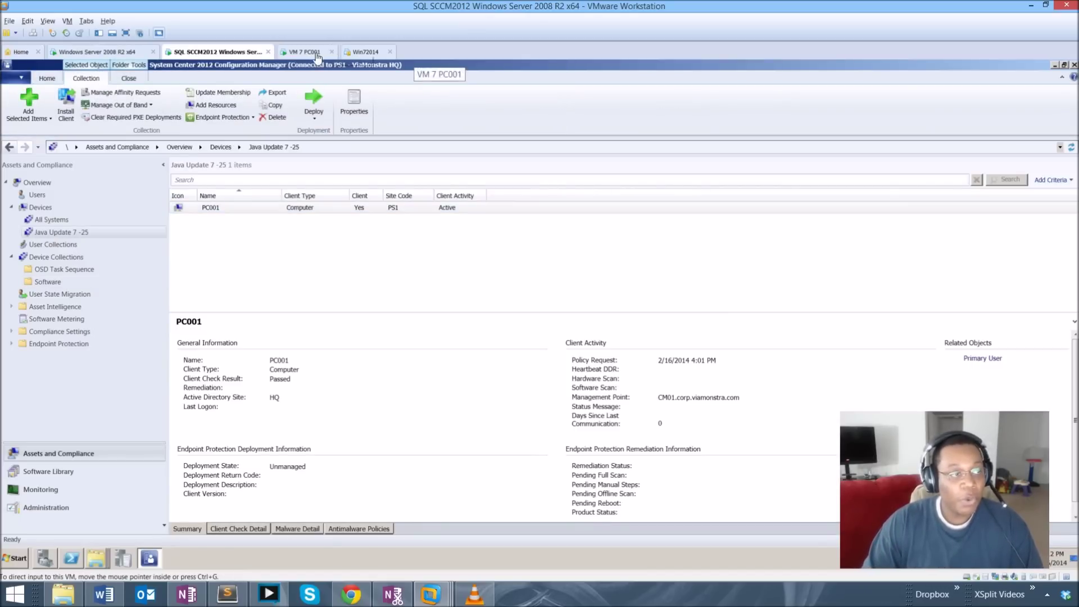
left_click(317, 57)
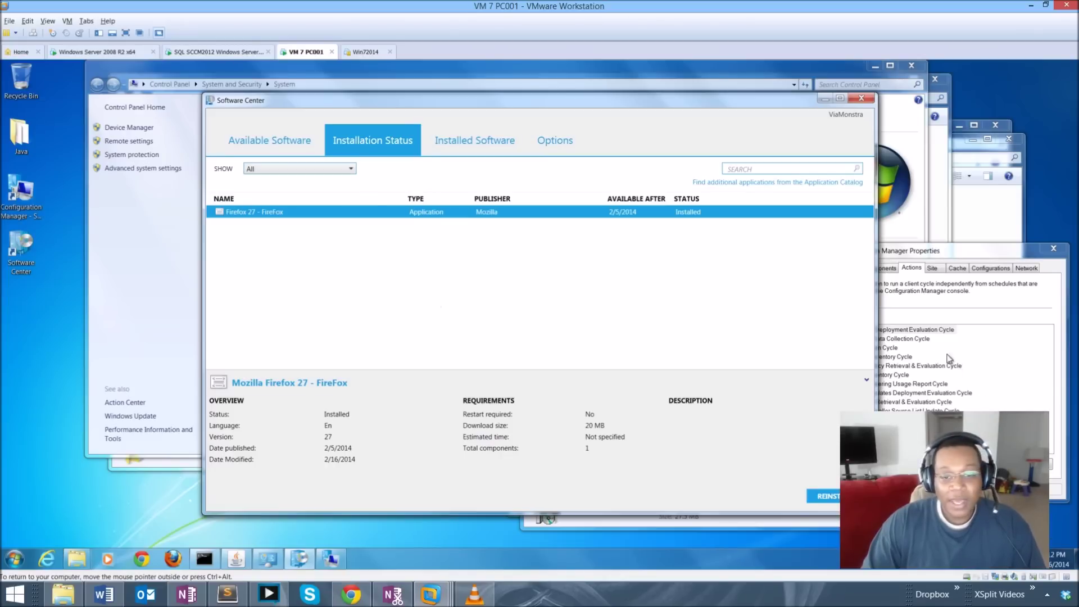
Run the Application Deployment Evaluation, Machine Policy and User Policy cycles, dismissing each notice, then close
left_click(929, 330)
left_click(1029, 464)
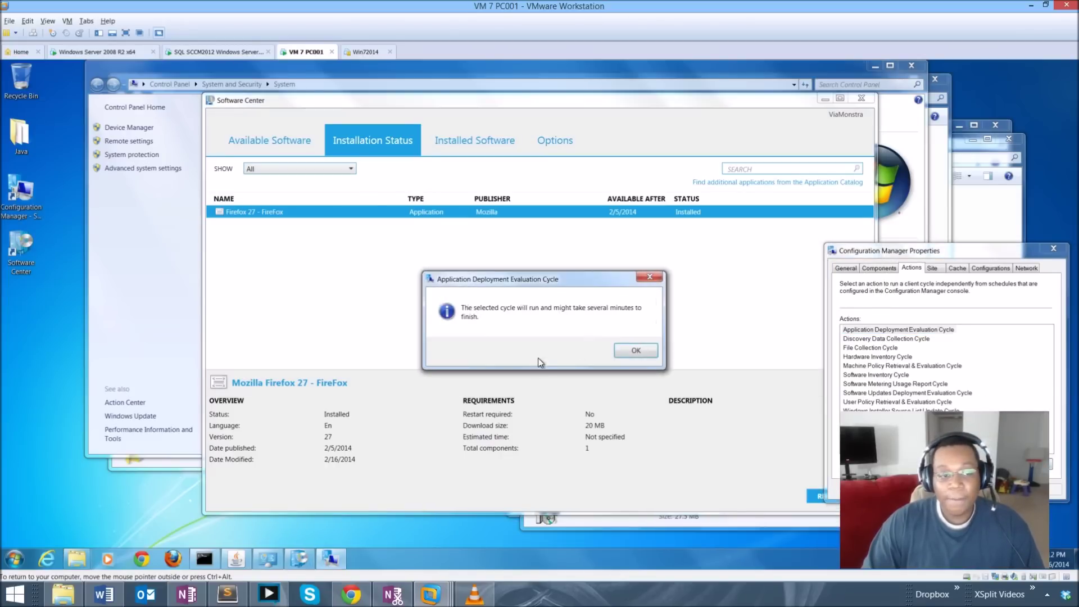
left_click(635, 351)
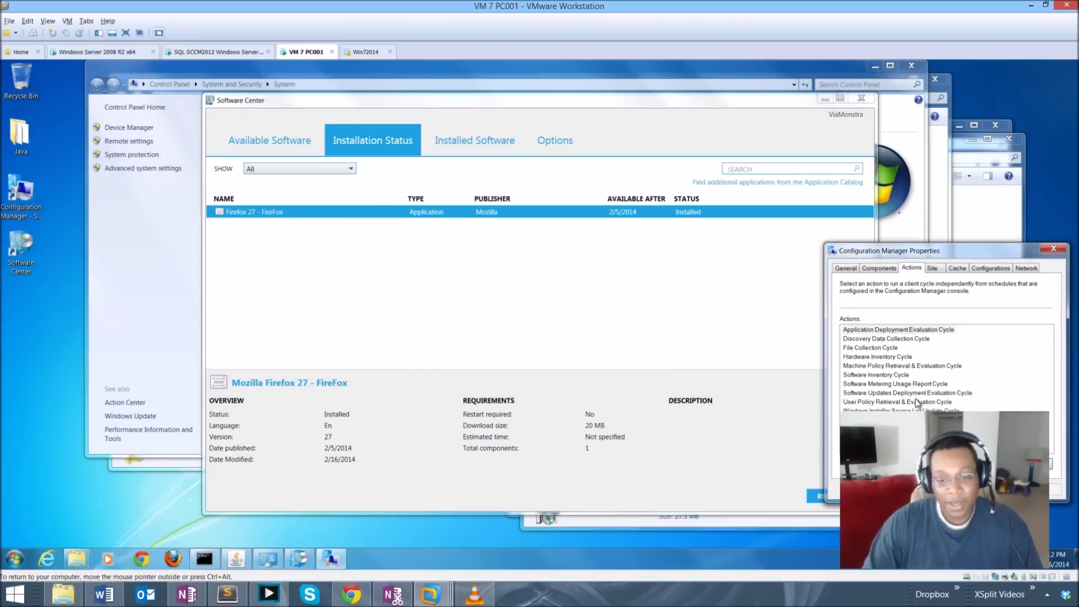
left_click(929, 366)
left_click(1026, 463)
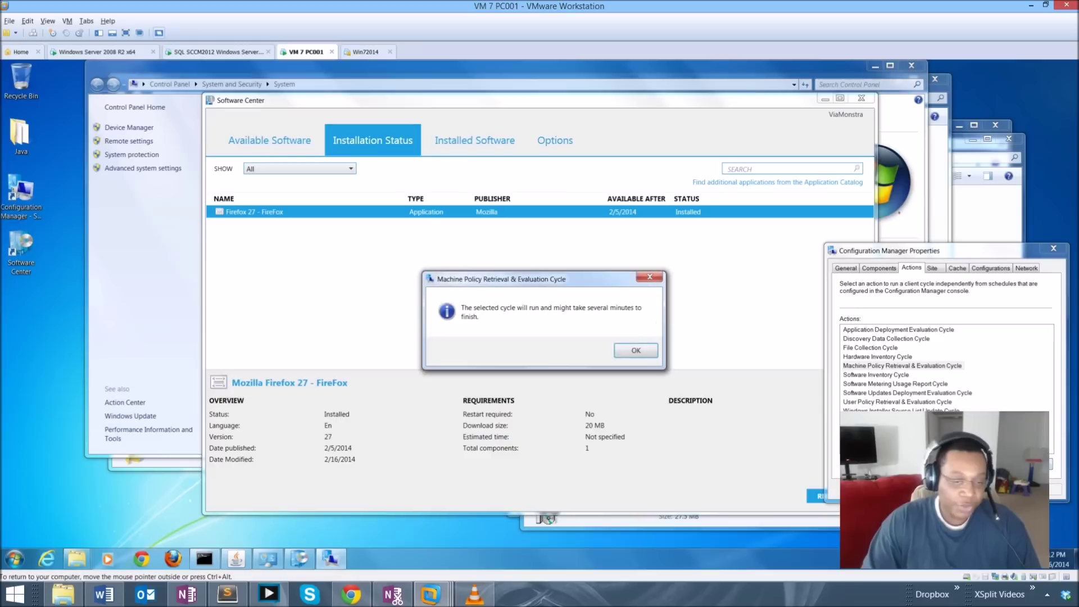
left_click(645, 355)
left_click(872, 401)
left_click(1025, 463)
left_click(618, 354)
left_click(943, 490)
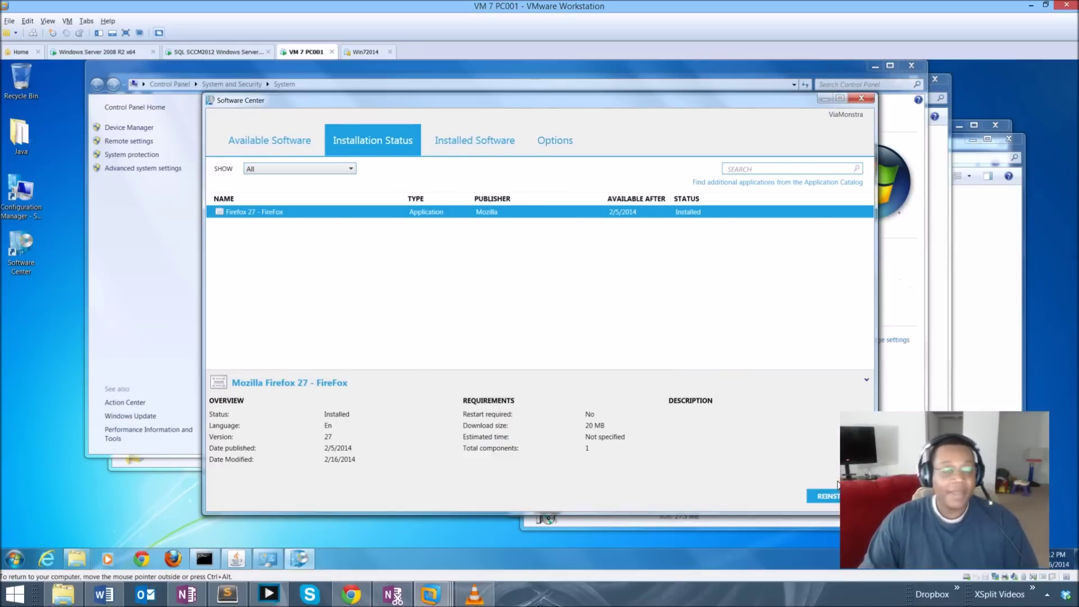
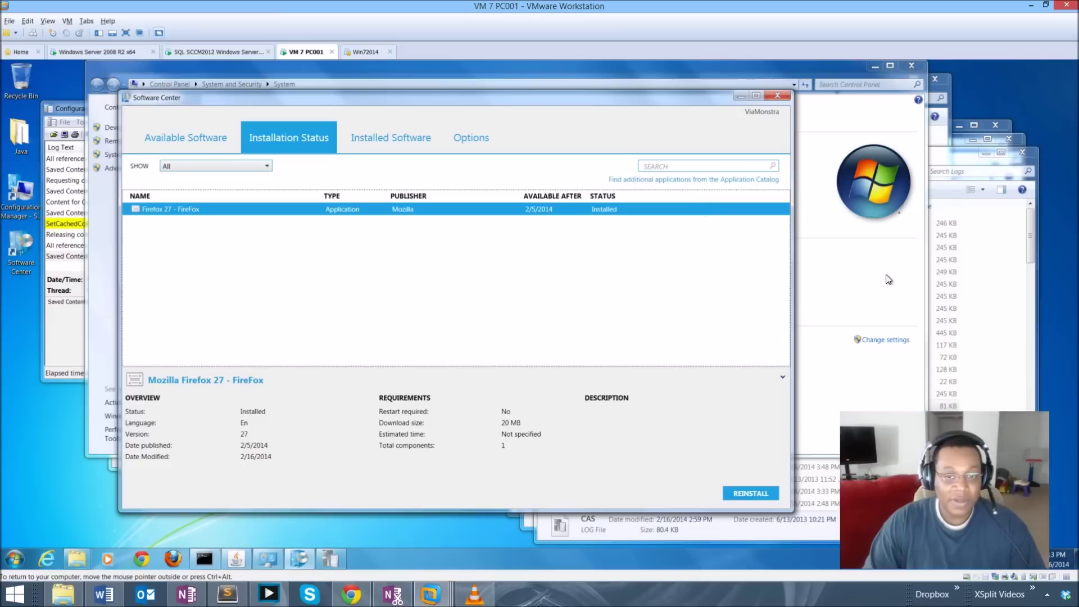
Bring the PC001 Control Panel System window in front of Software Center
left_click(278, 566)
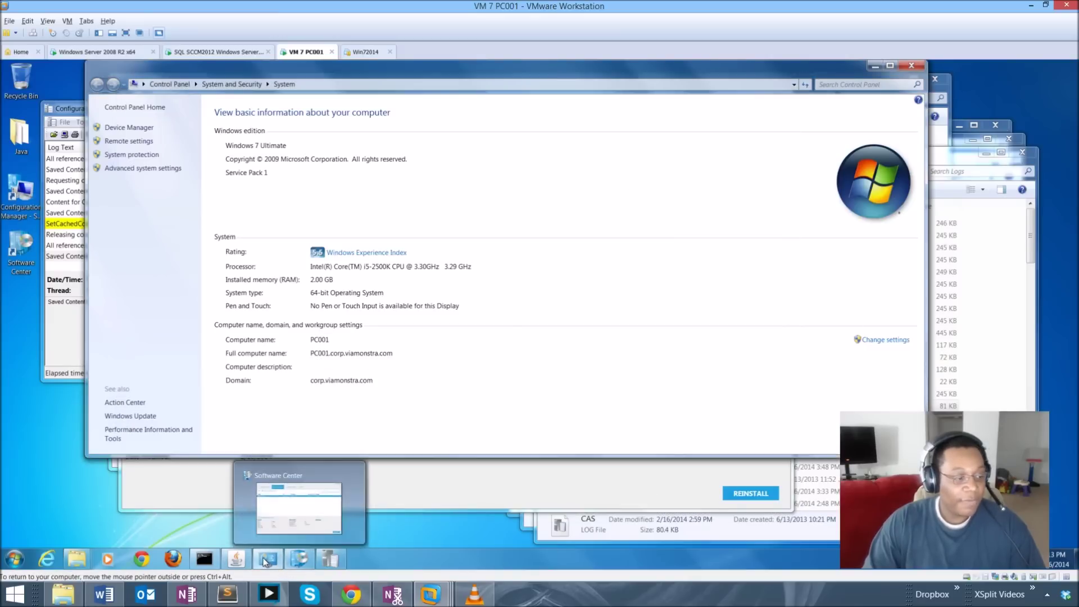
Open the Configuration Manager properties and run the Application Deployment Evaluation Cycle
double_click(22, 194)
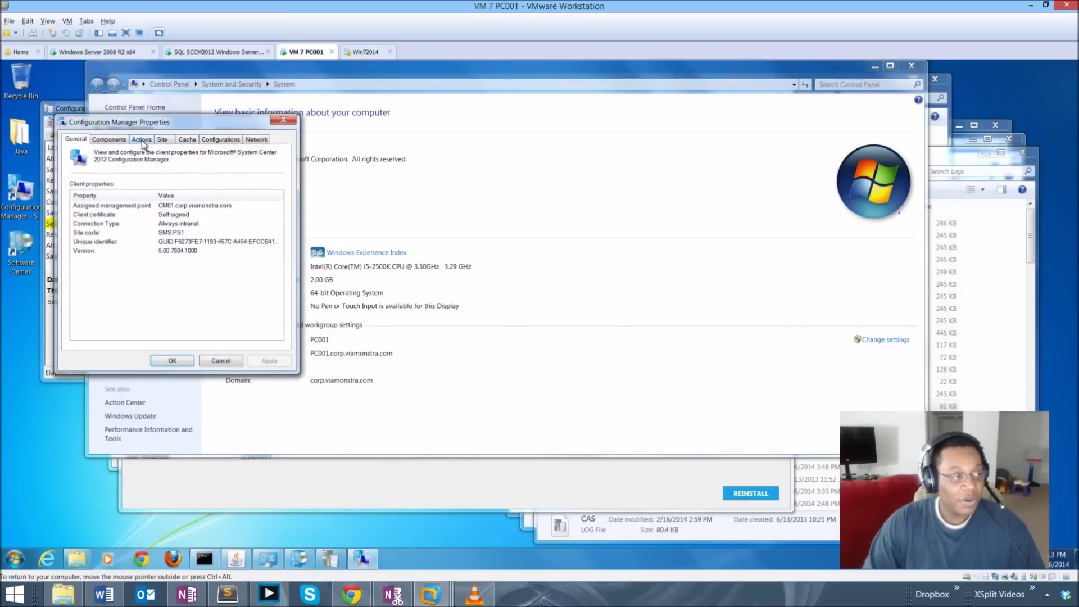
left_click(142, 140)
left_click(147, 201)
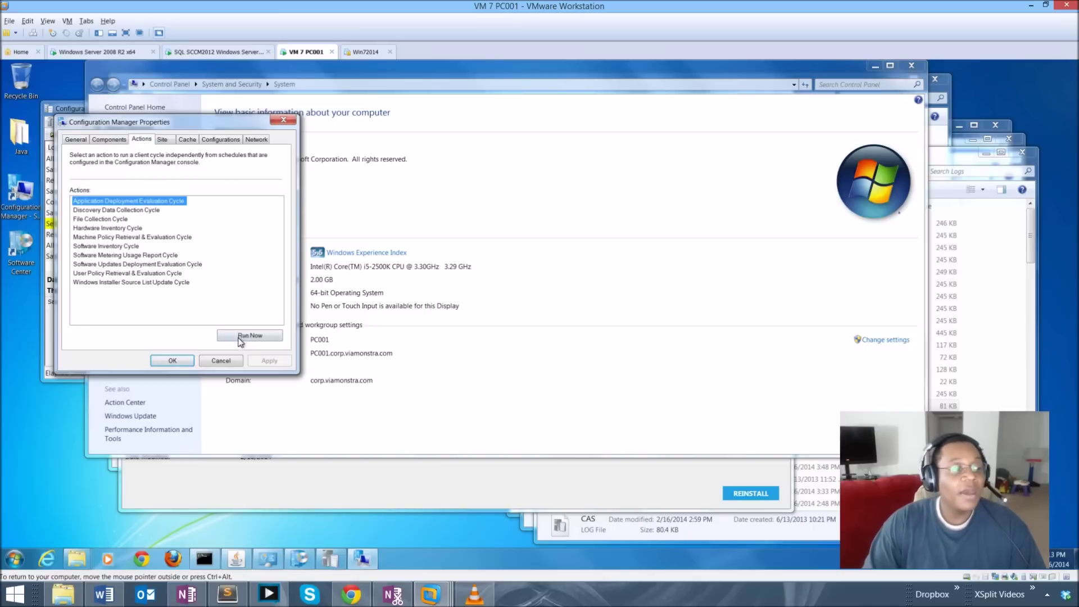
left_click(248, 335)
left_click(635, 350)
Run the Machine Policy Retrieval and Software Updates Deployment Evaluation cycles, then return to Software Center
left_click(174, 237)
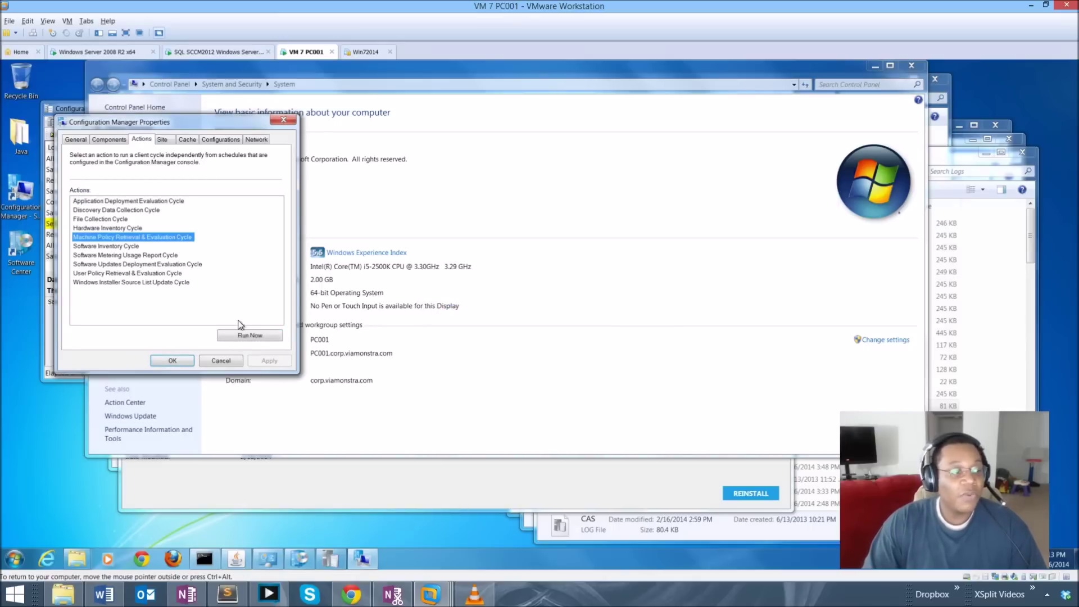
left_click(249, 335)
left_click(635, 350)
left_click(186, 264)
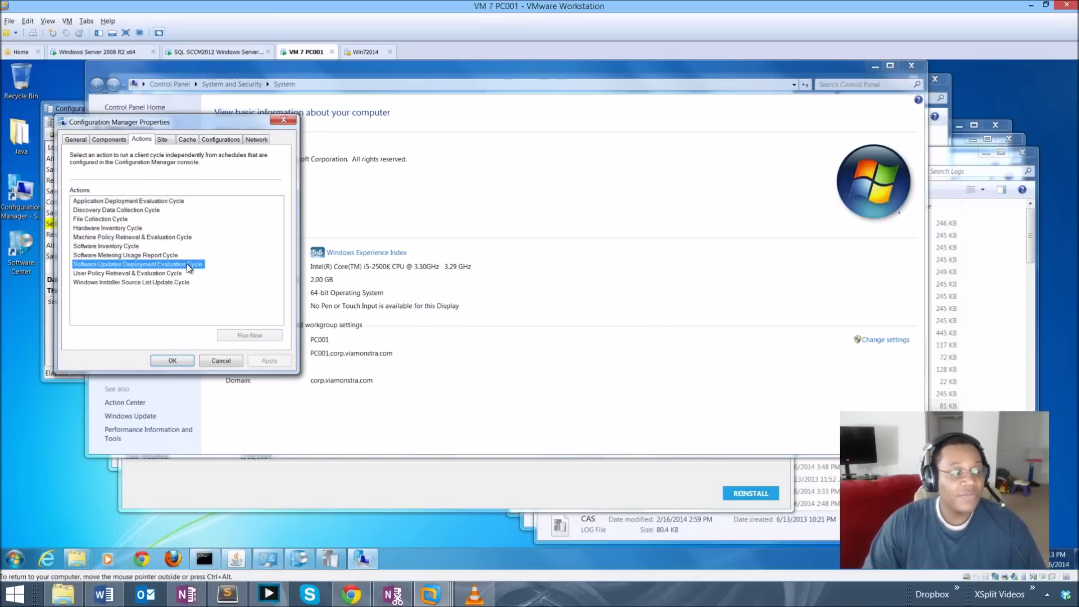
left_click(279, 335)
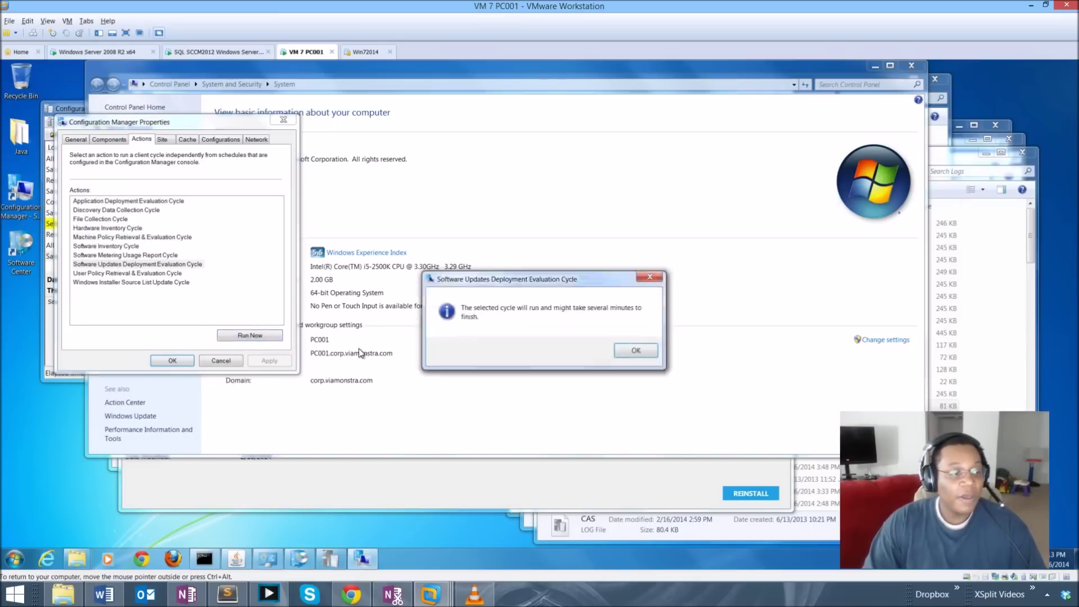
left_click(627, 351)
left_click(172, 360)
left_click(422, 484)
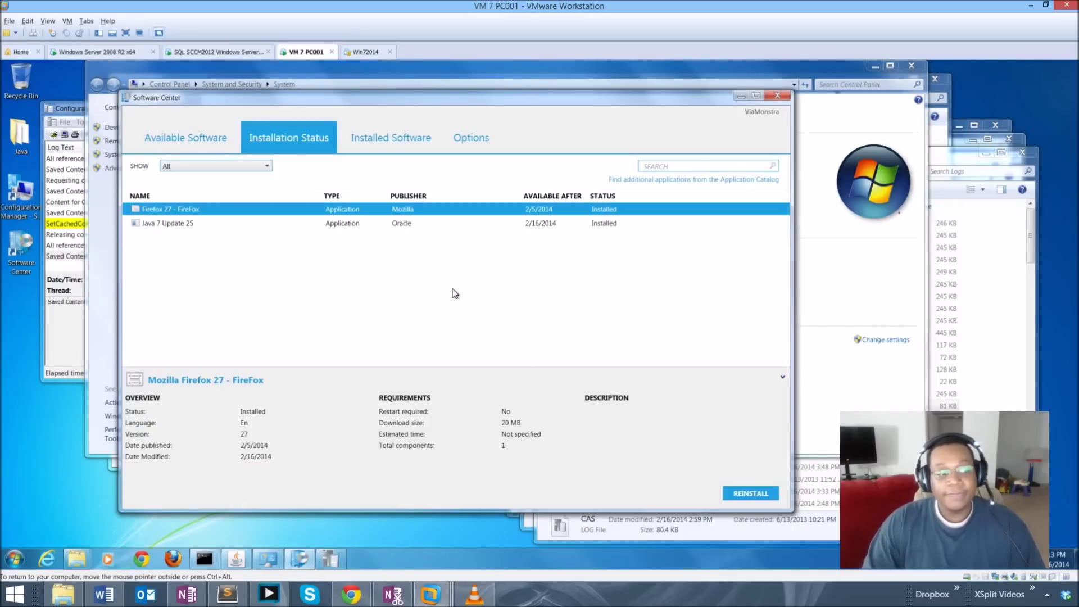
Confirm Java 7 Update 25 shows Installed, then bring up the CAS.log viewer and CCM Logs folder
left_click(243, 225)
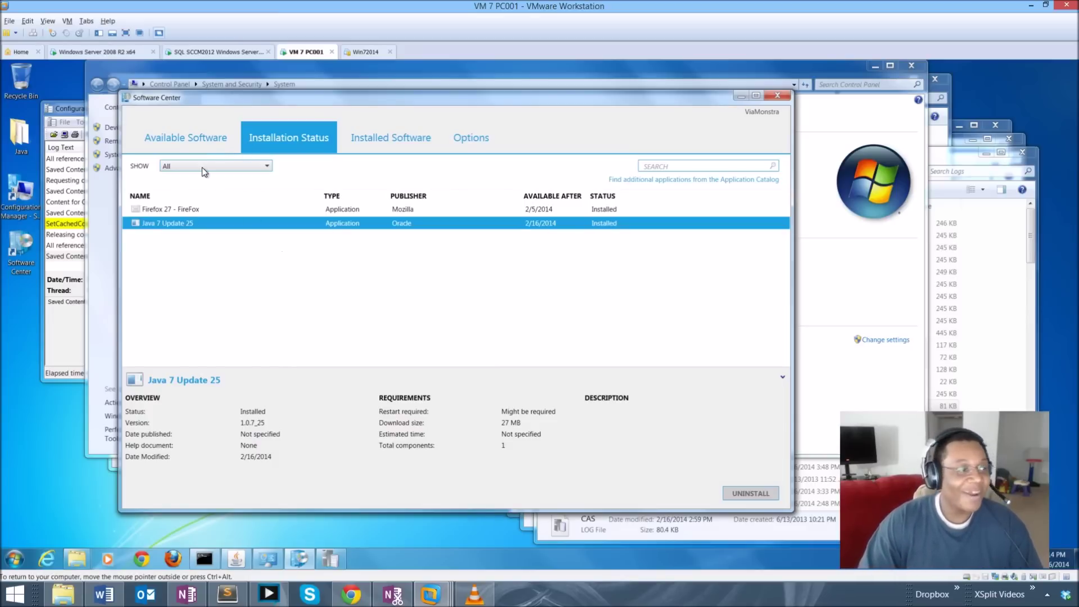
left_click(199, 147)
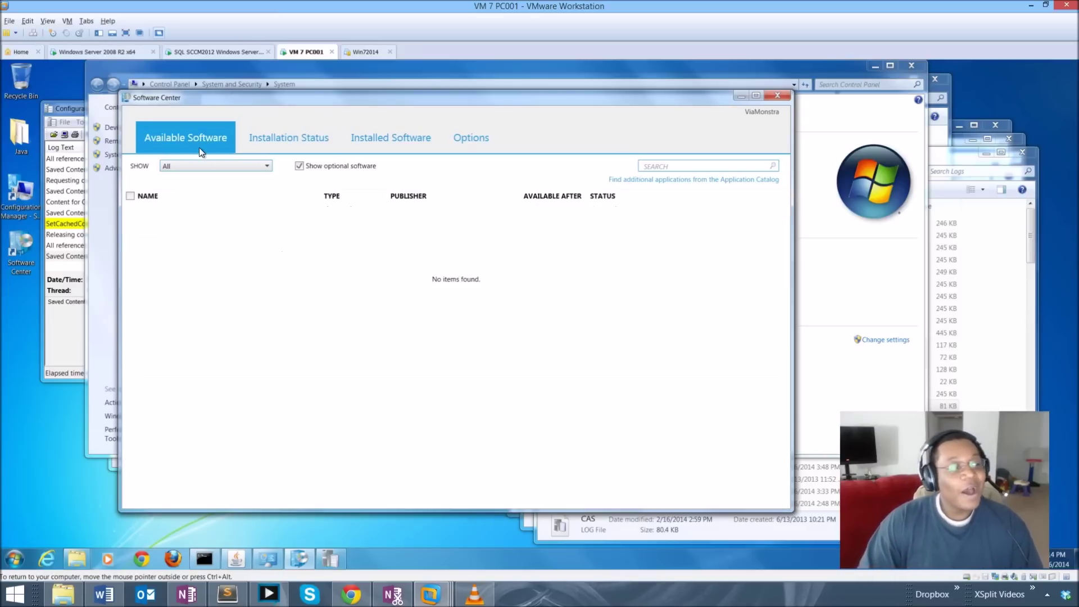
left_click(906, 266)
left_click(640, 495)
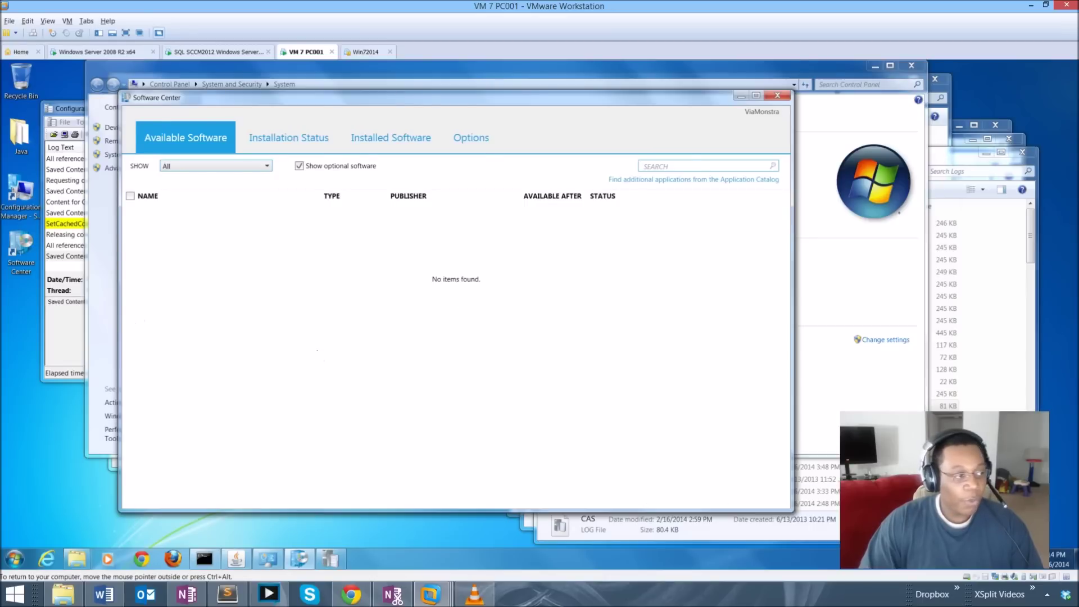
left_click(63, 329)
left_click(768, 419)
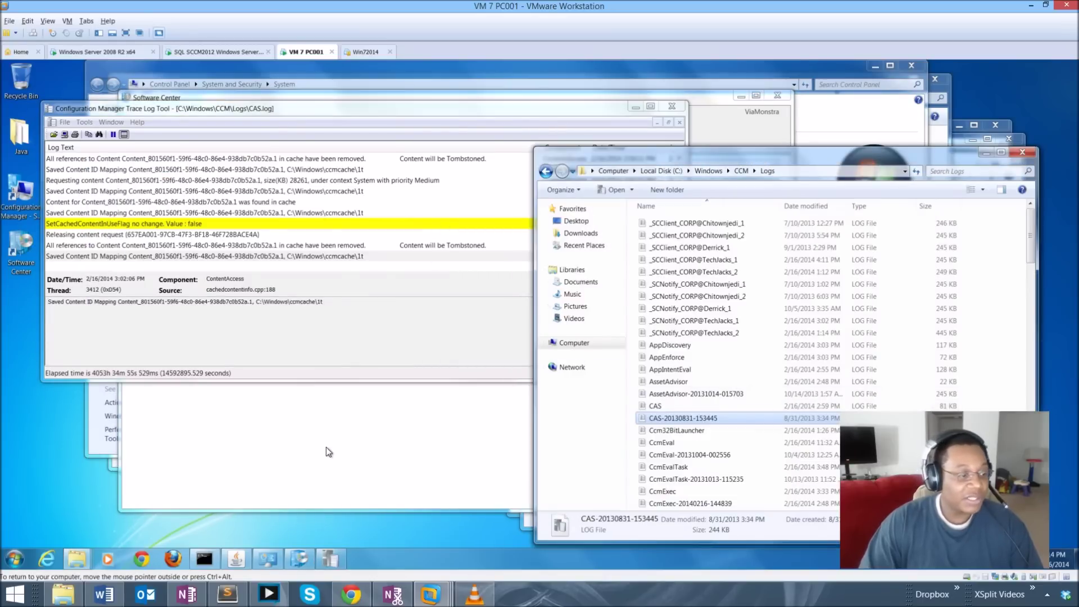
Open AppDiscovery.log and inspect the Did not detect, ExecQueryAsync 4:13:51 PM and Discovered application entries
double_click(705, 346)
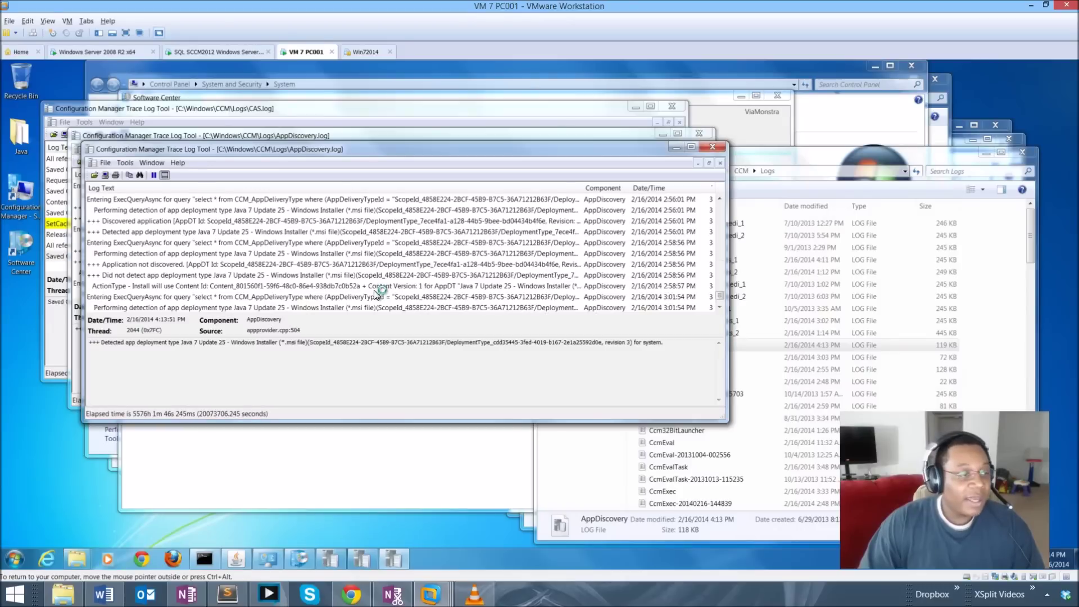
left_click(274, 242)
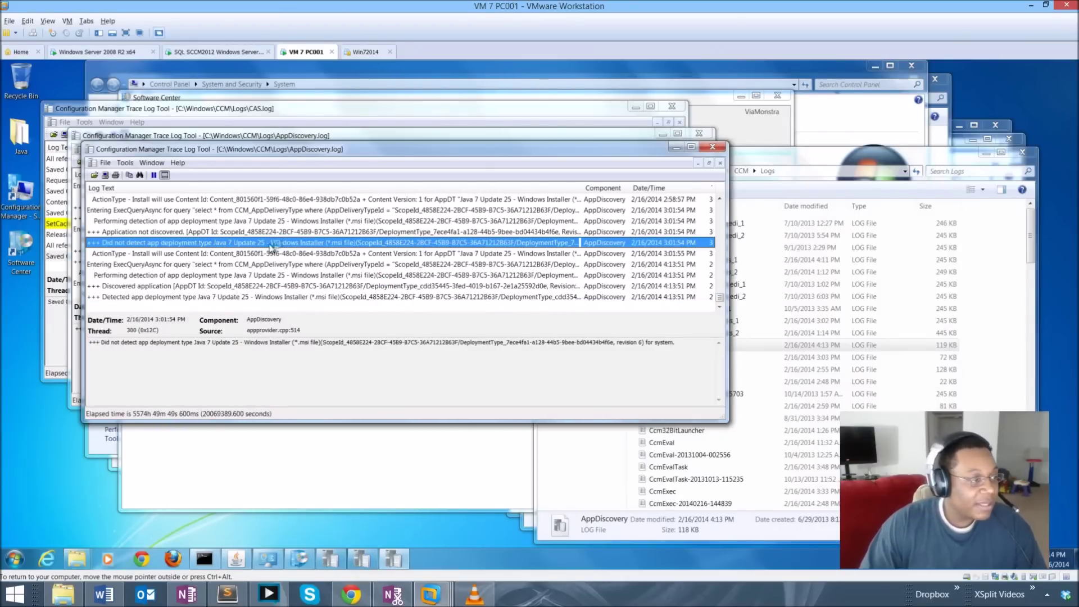
scroll(225, 245, "up", 1)
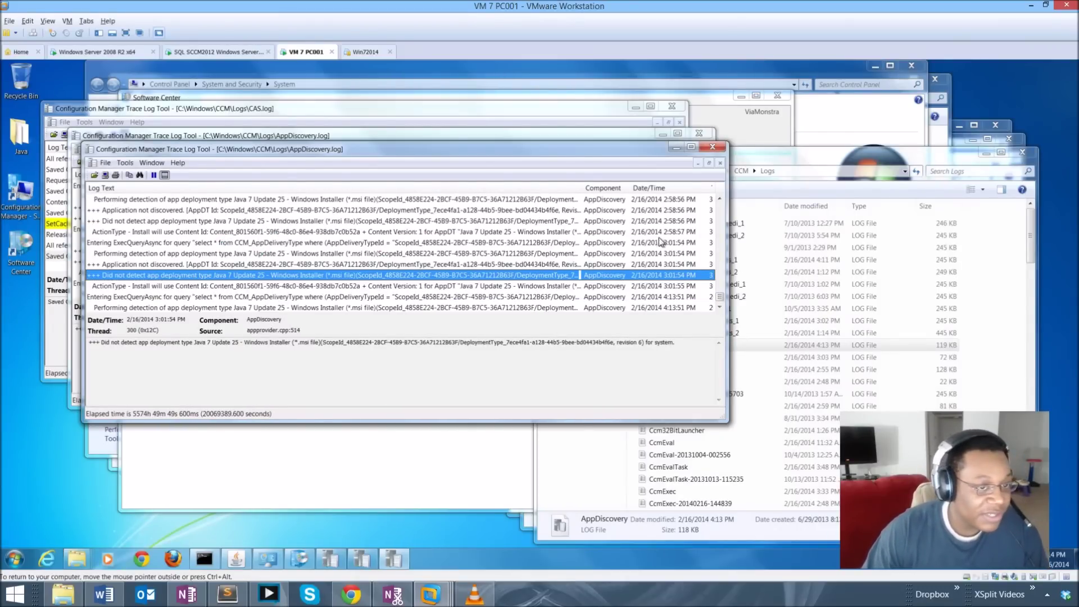
left_click(672, 298)
scroll(672, 305, "down", 1)
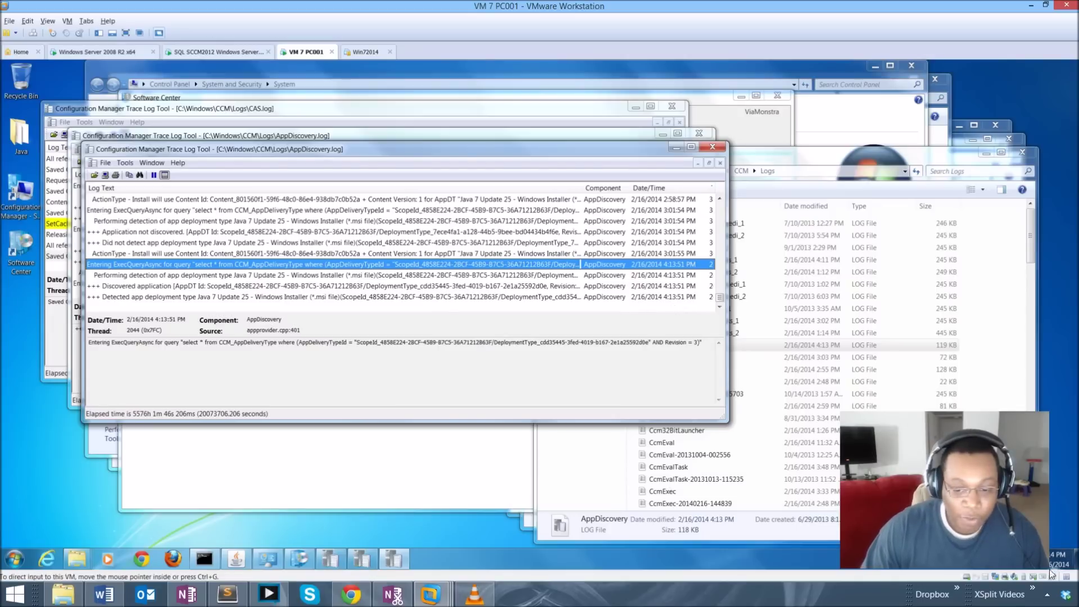
left_click(143, 286)
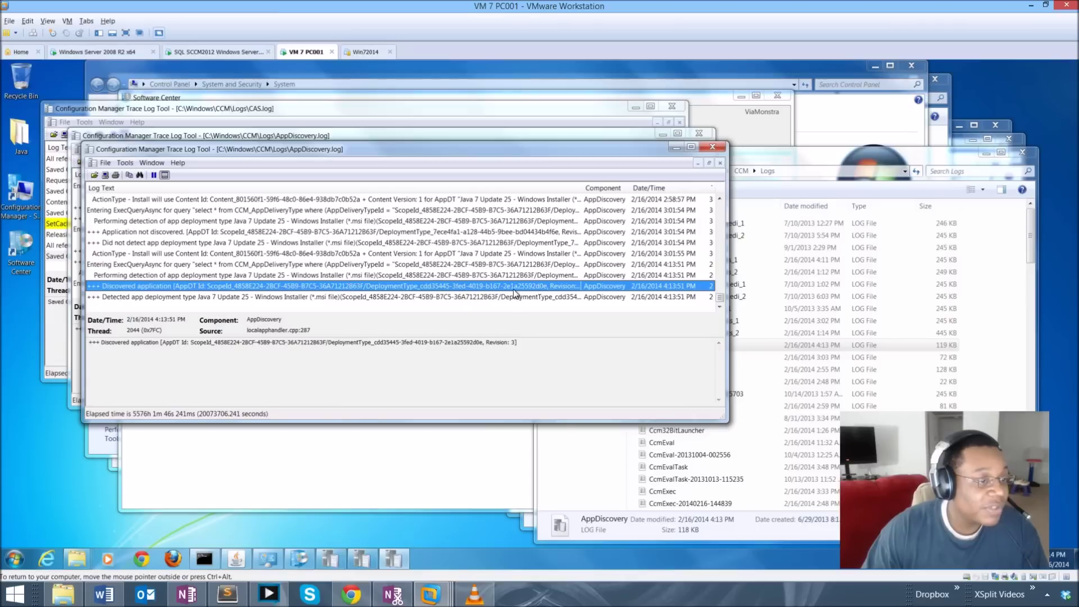
Browse the C:\Windows\CCM\Logs folder contents
left_click(754, 309)
scroll(732, 433, "down", 3)
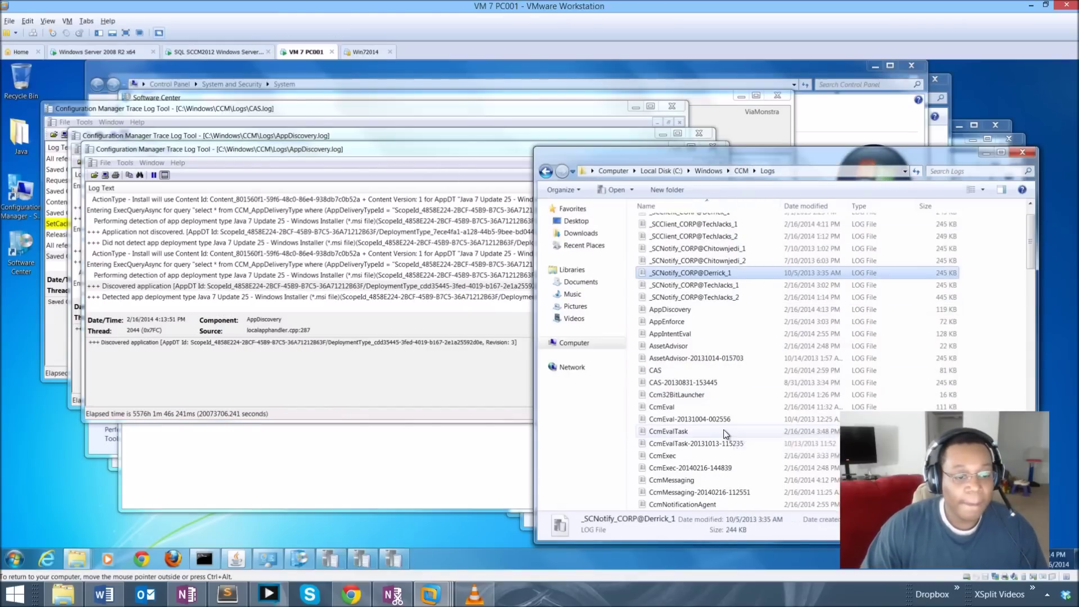
scroll(719, 425, "up", 3)
scroll(724, 405, "down", 3)
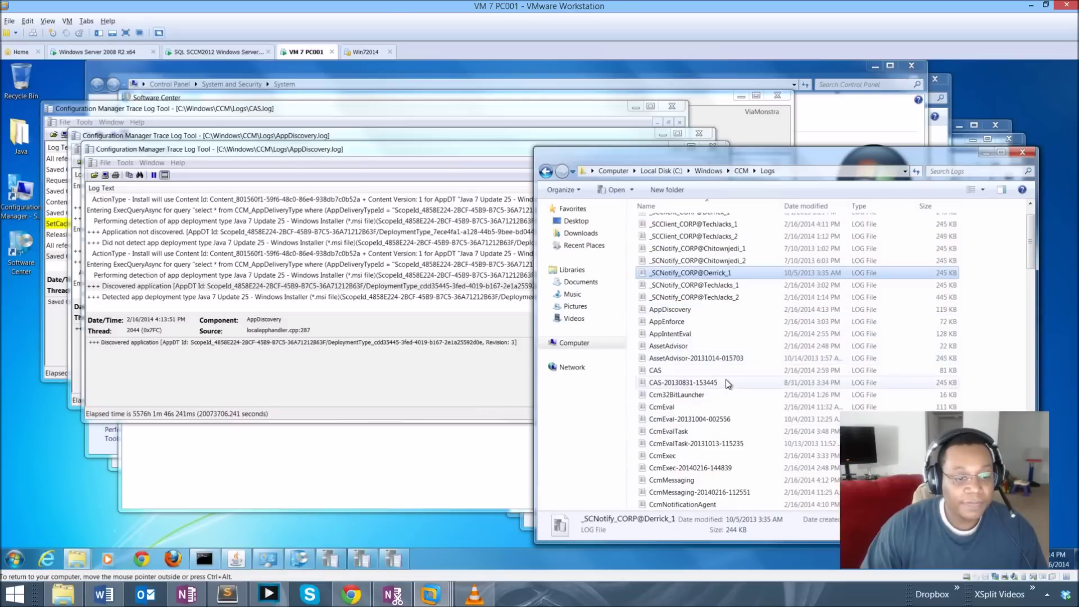
scroll(728, 397, "down", 12)
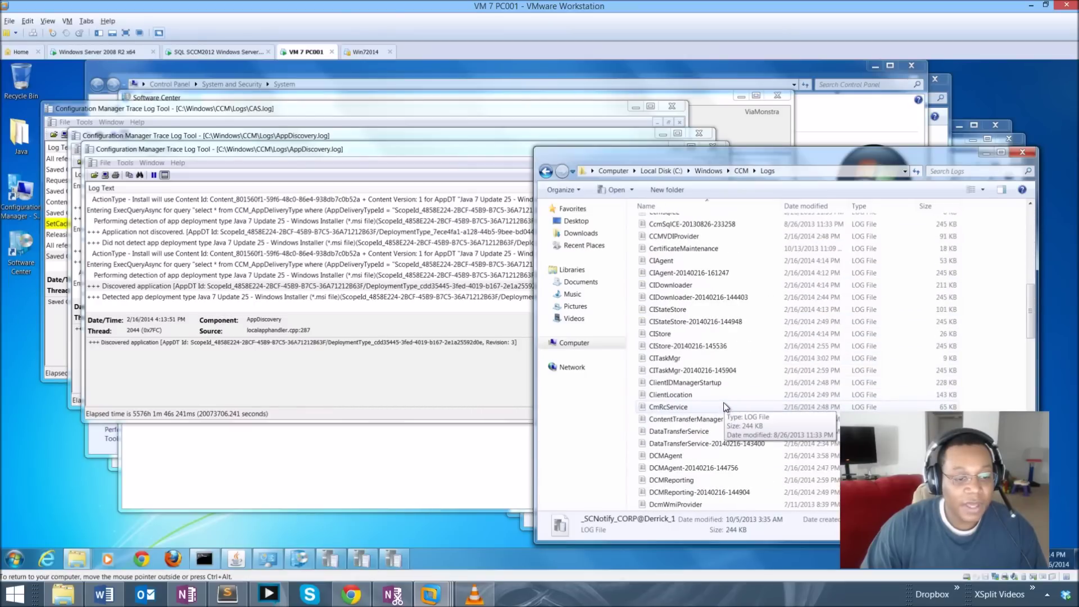
scroll(726, 404, "down", 4)
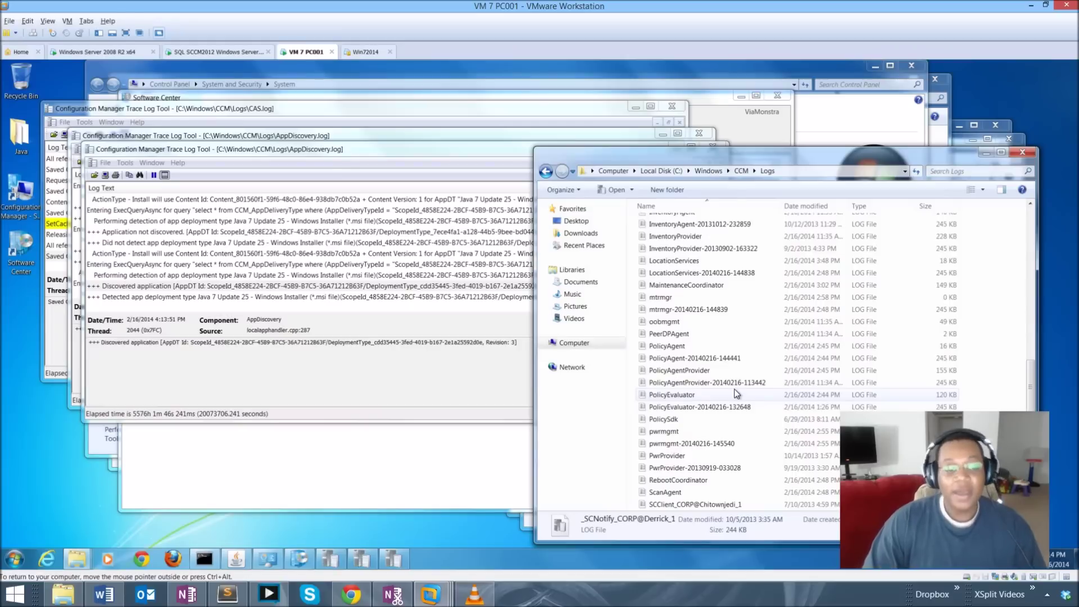
scroll(735, 393, "down", 4)
scroll(735, 396, "up", 15)
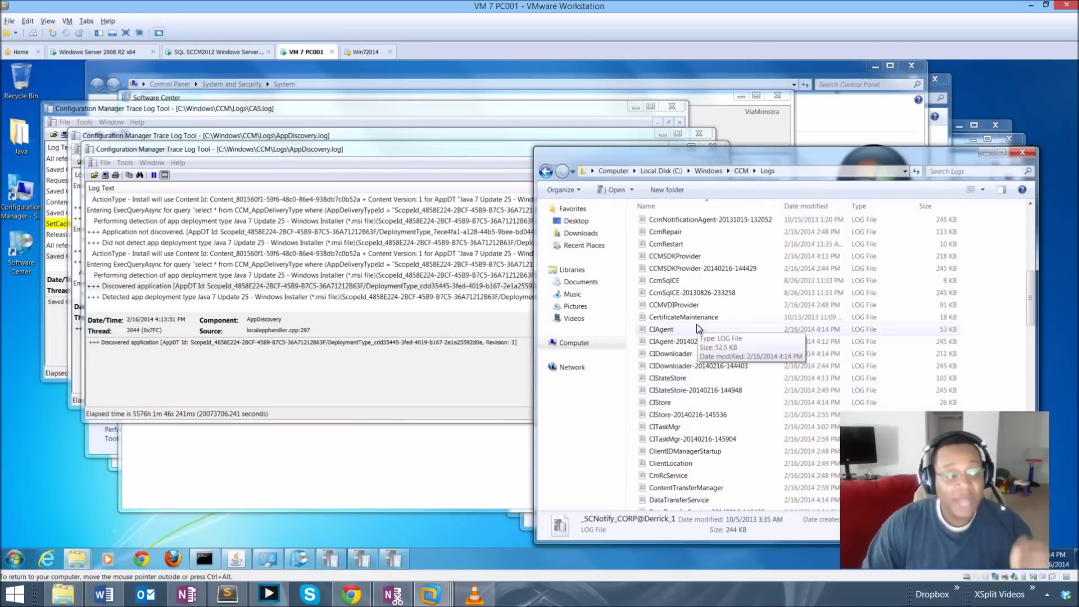
Switch between the AppDiscovery.log and CAS.log viewers and close the CAS.log viewer
left_click(405, 245)
left_click(707, 148)
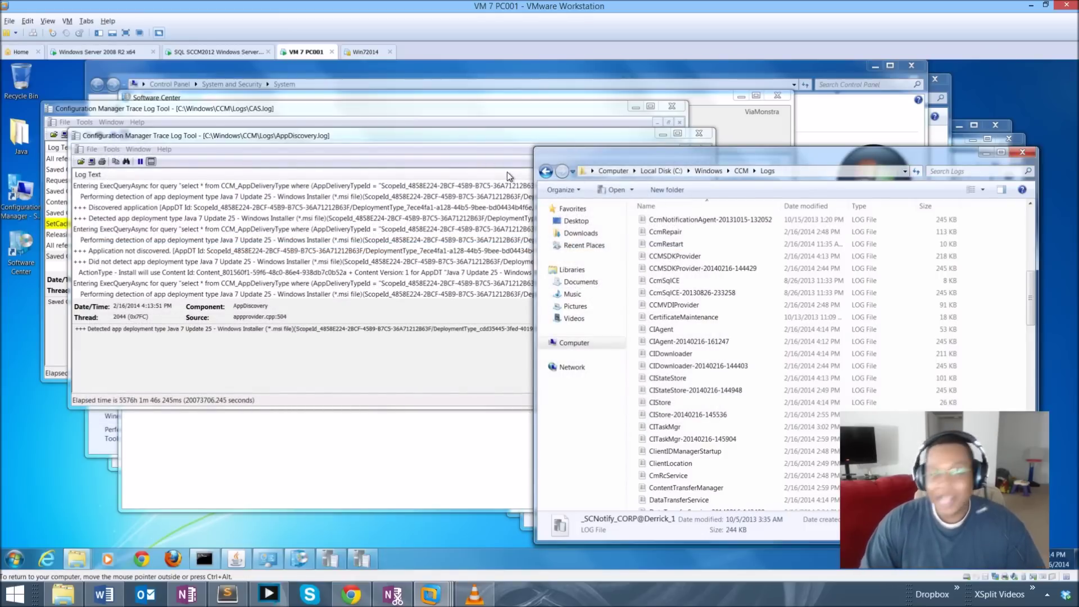
left_click(570, 138)
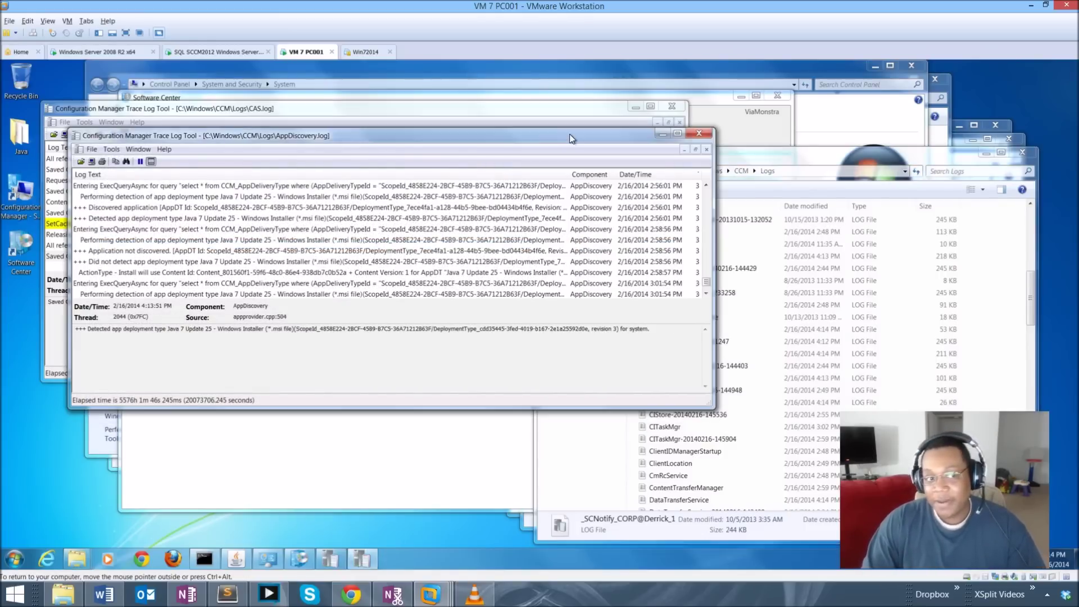
left_click(653, 117)
left_click(672, 108)
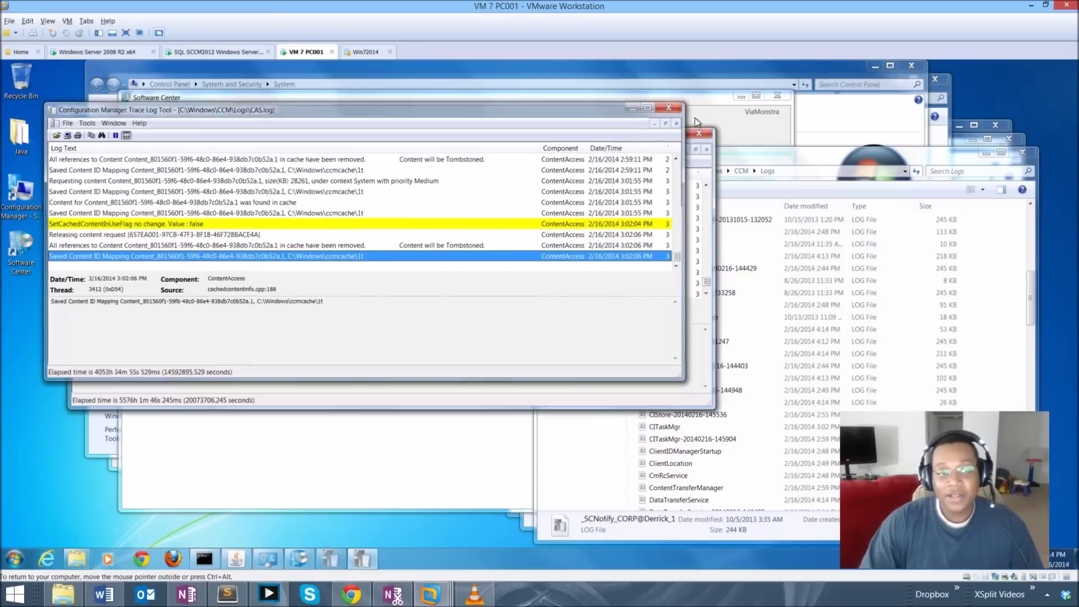
Close the AppDiscovery.log viewer and the Logs folder, leaving the System window in front
left_click(700, 134)
left_click_drag(853, 162, 601, 145)
left_click(778, 137)
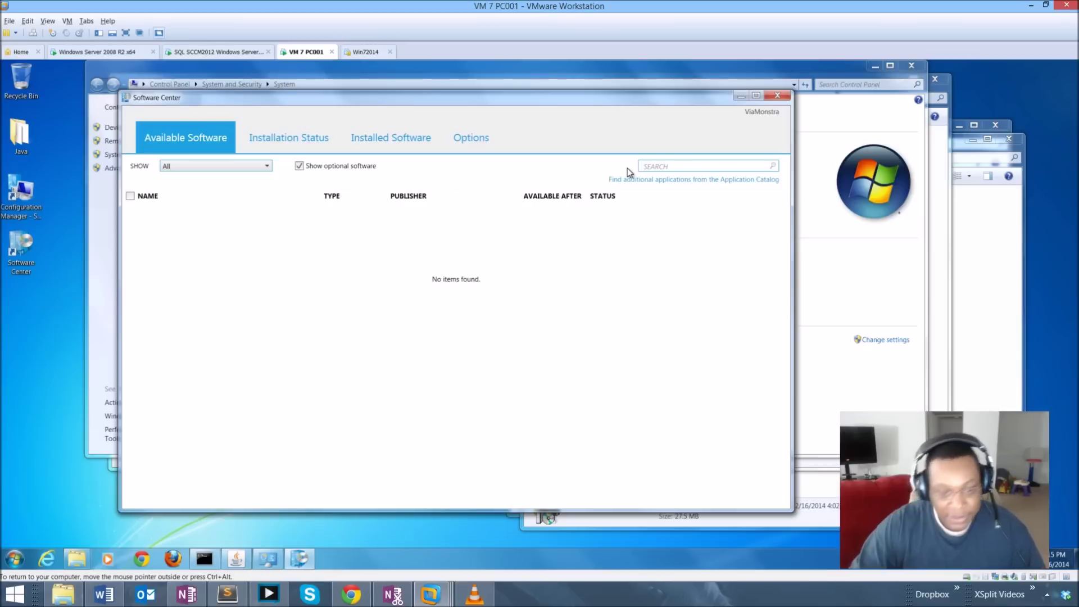
left_click(868, 260)
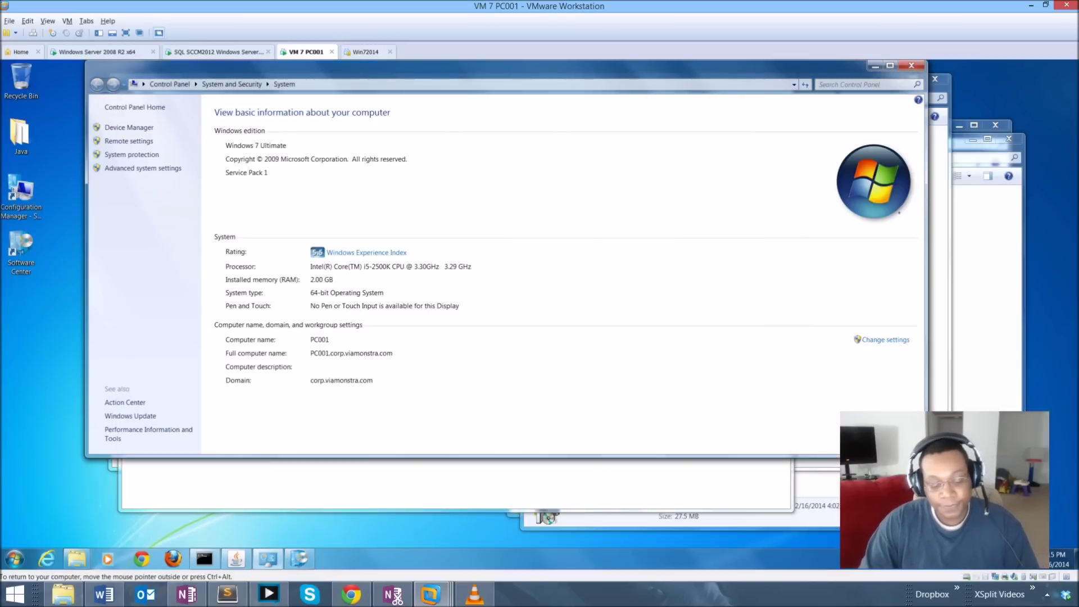